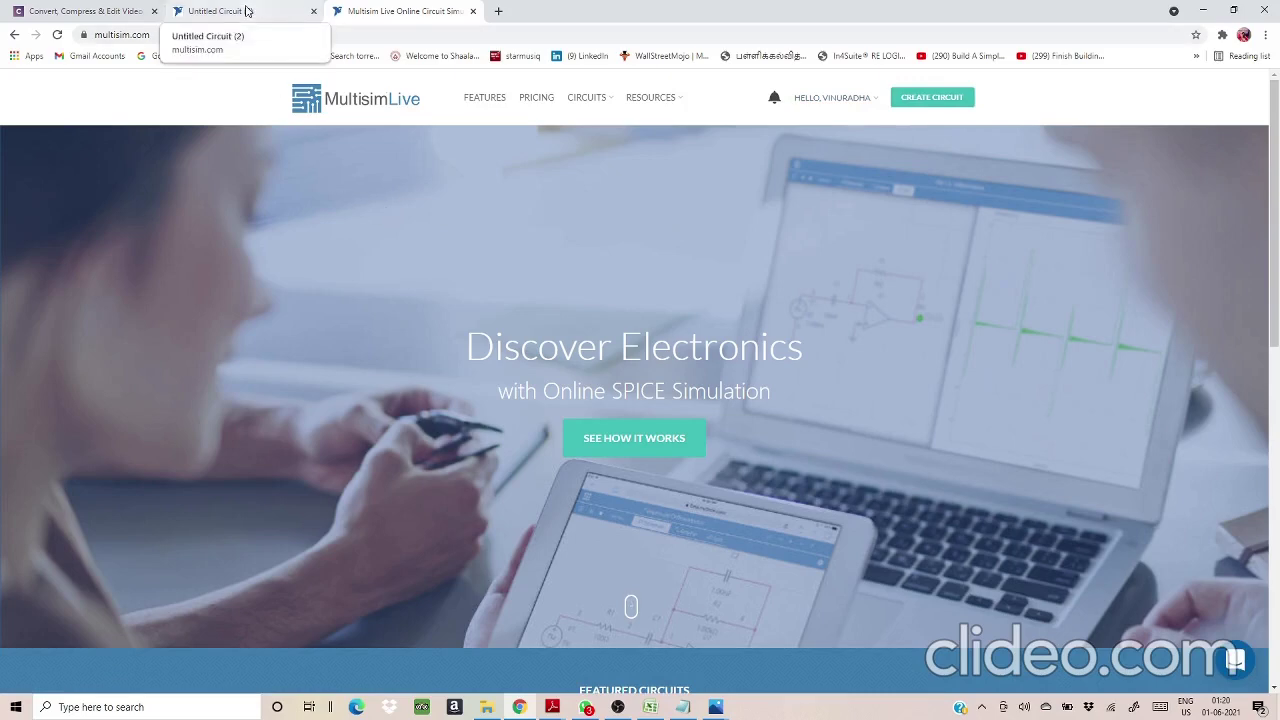
Step: Close the Multisim Live home page and place an NMOS transistor near the centre of the blank schematic
click(473, 12)
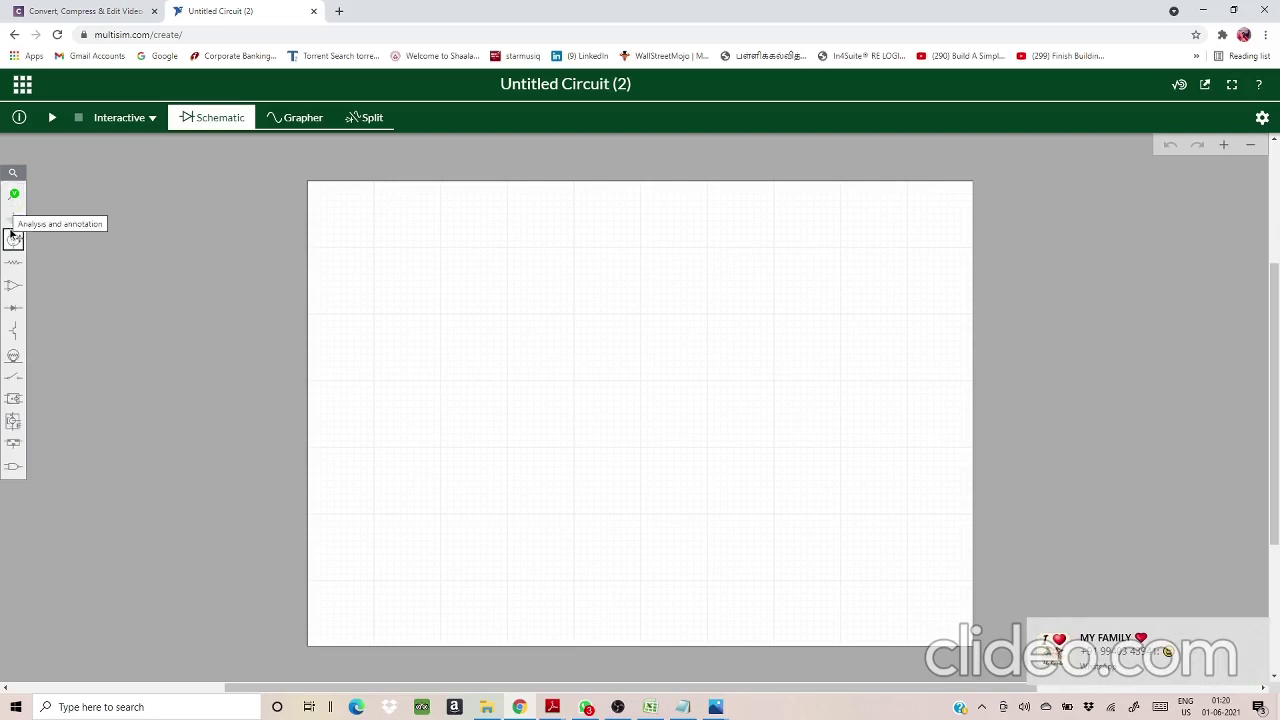
click(15, 331)
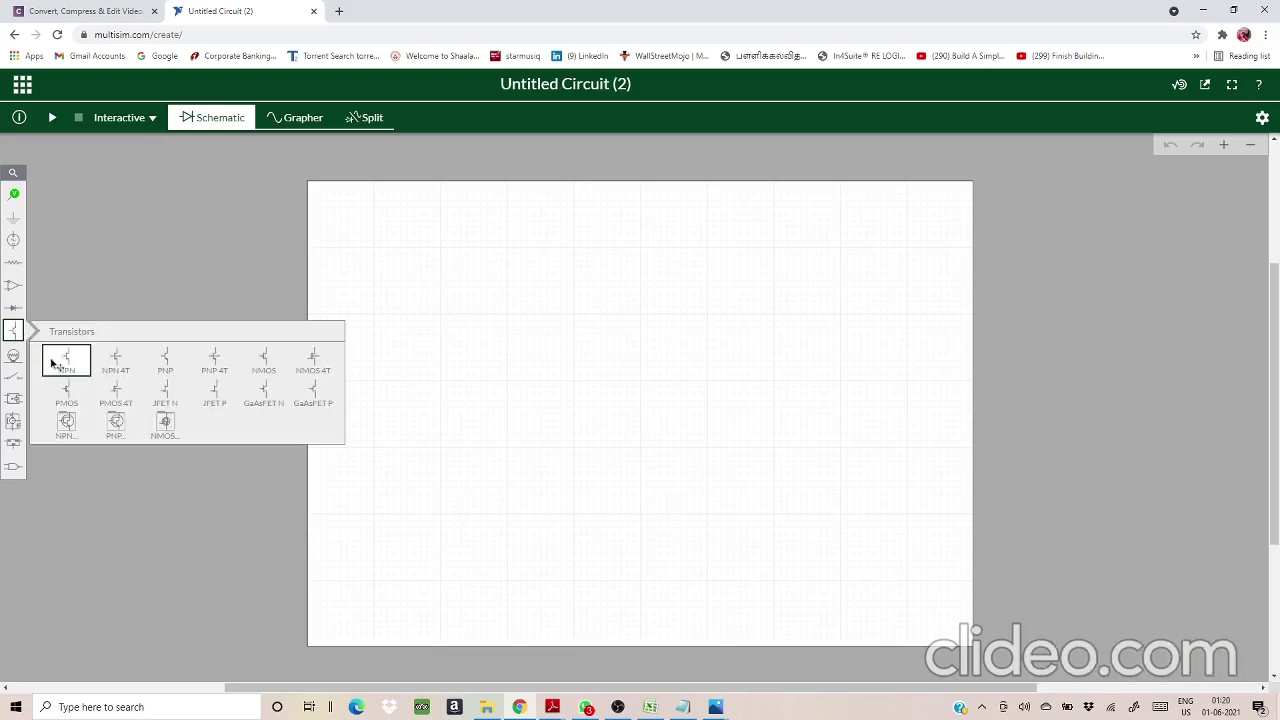
click(258, 367)
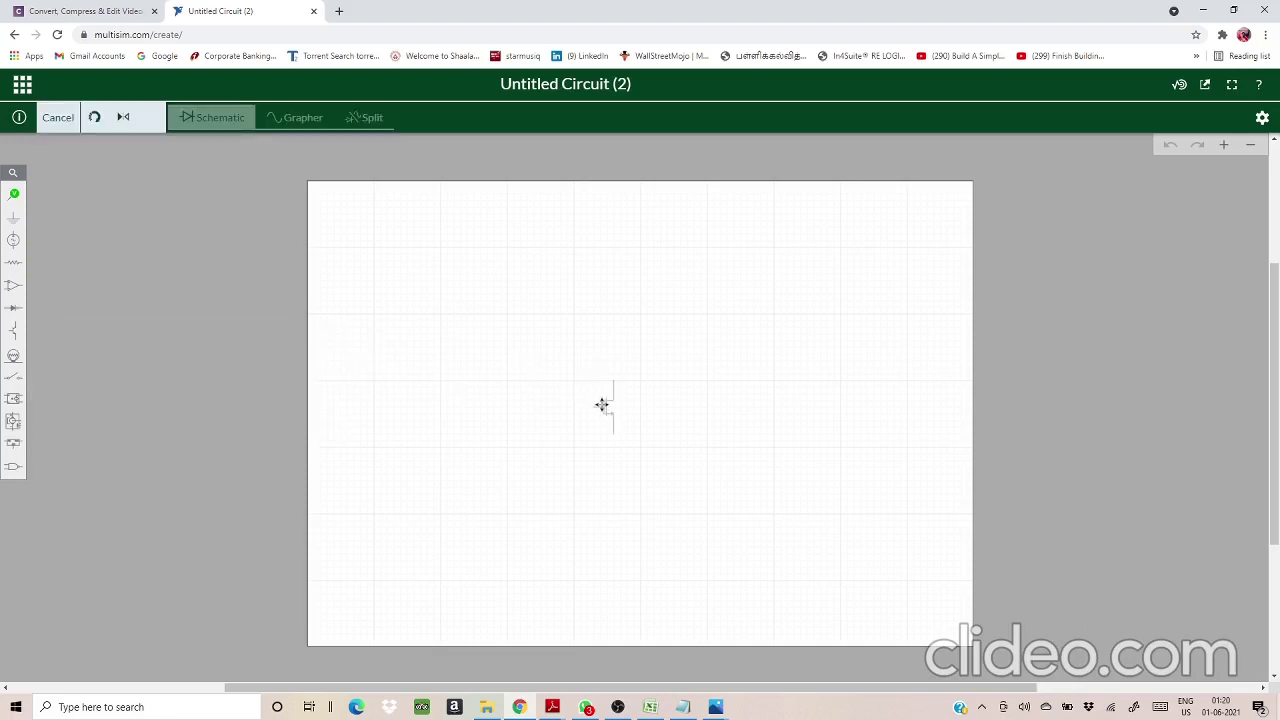
click(601, 404)
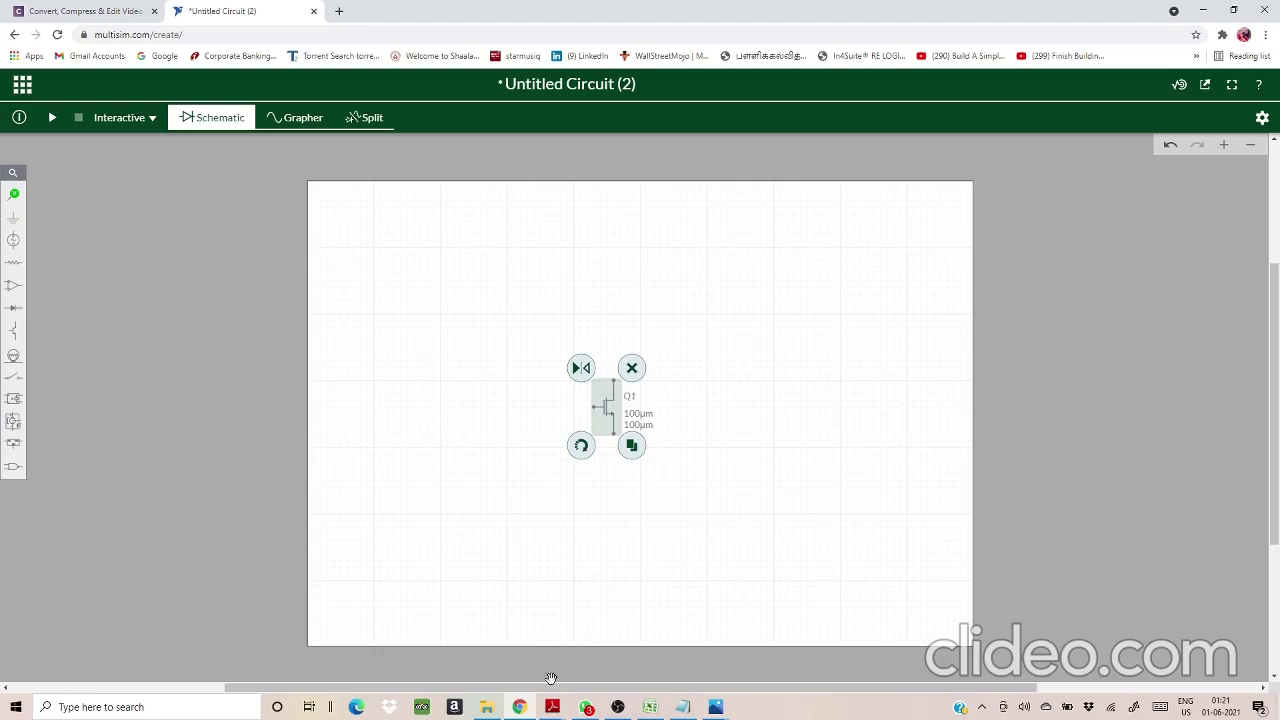
Step: Consult the MOSFET circuit diagram in the 19EC302 lab manual in Adobe Reader and return to the schematic in Chrome
mouse_move(553, 706)
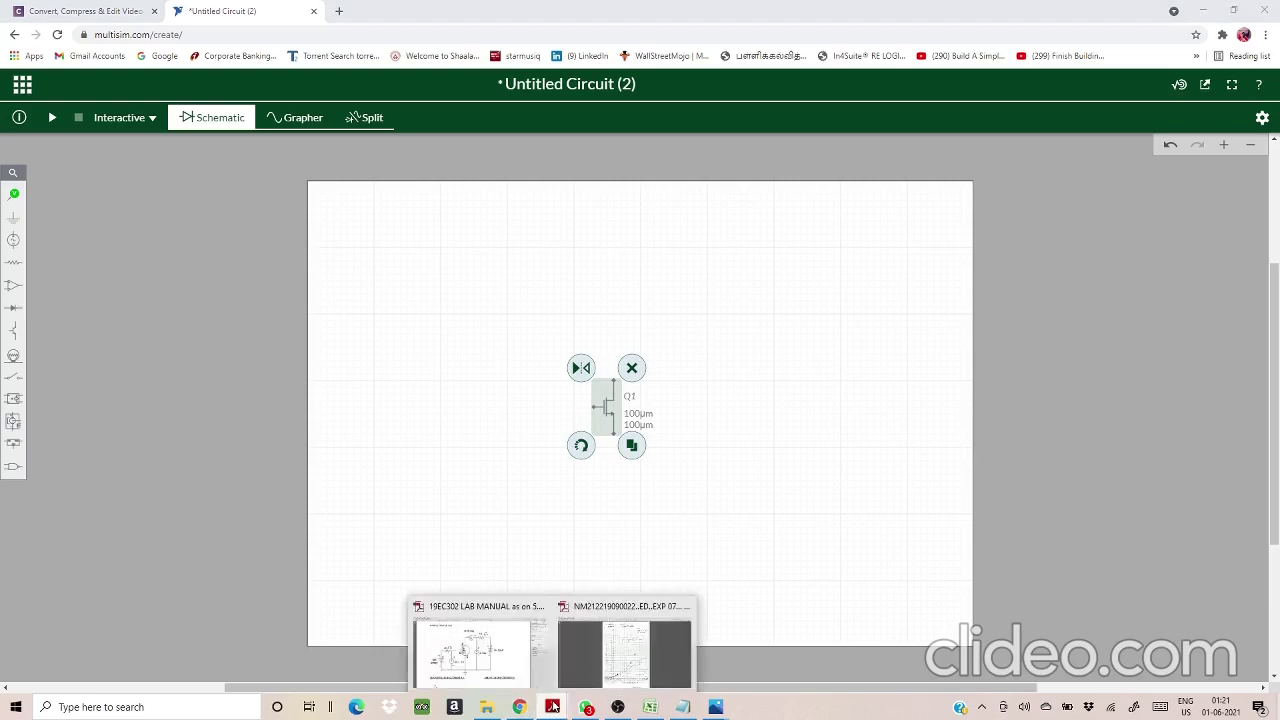
click(506, 666)
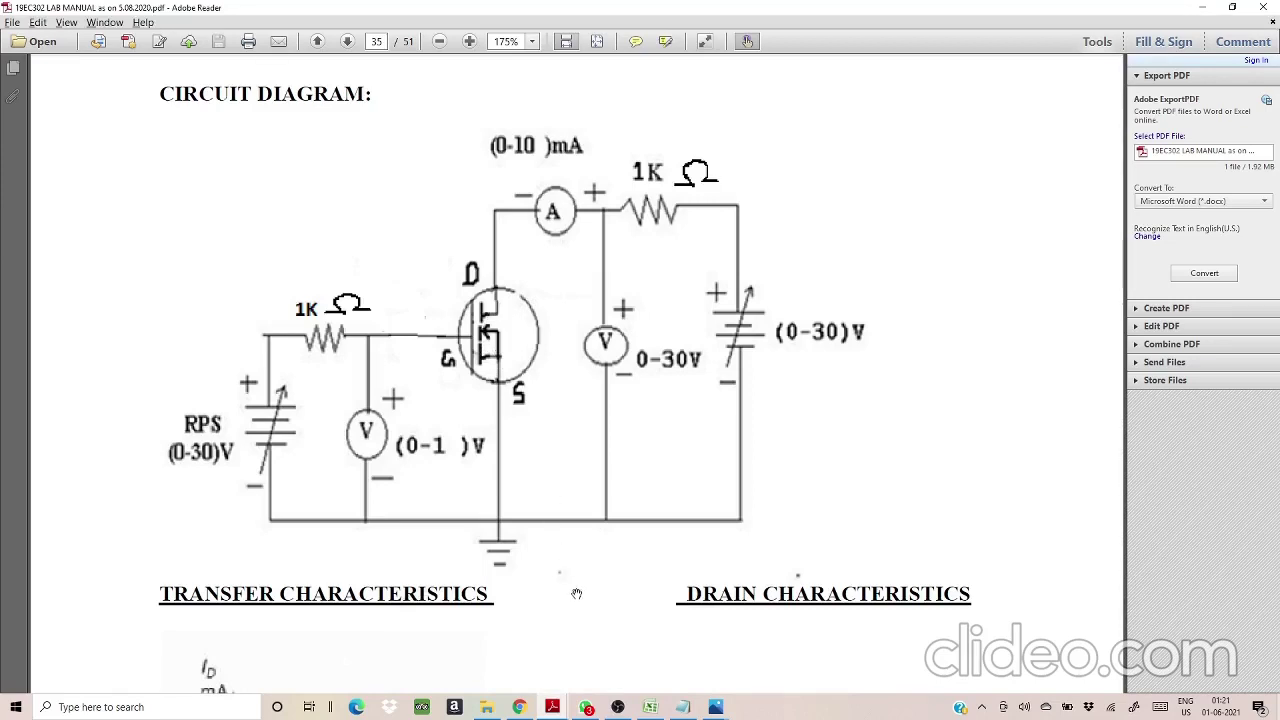
click(531, 710)
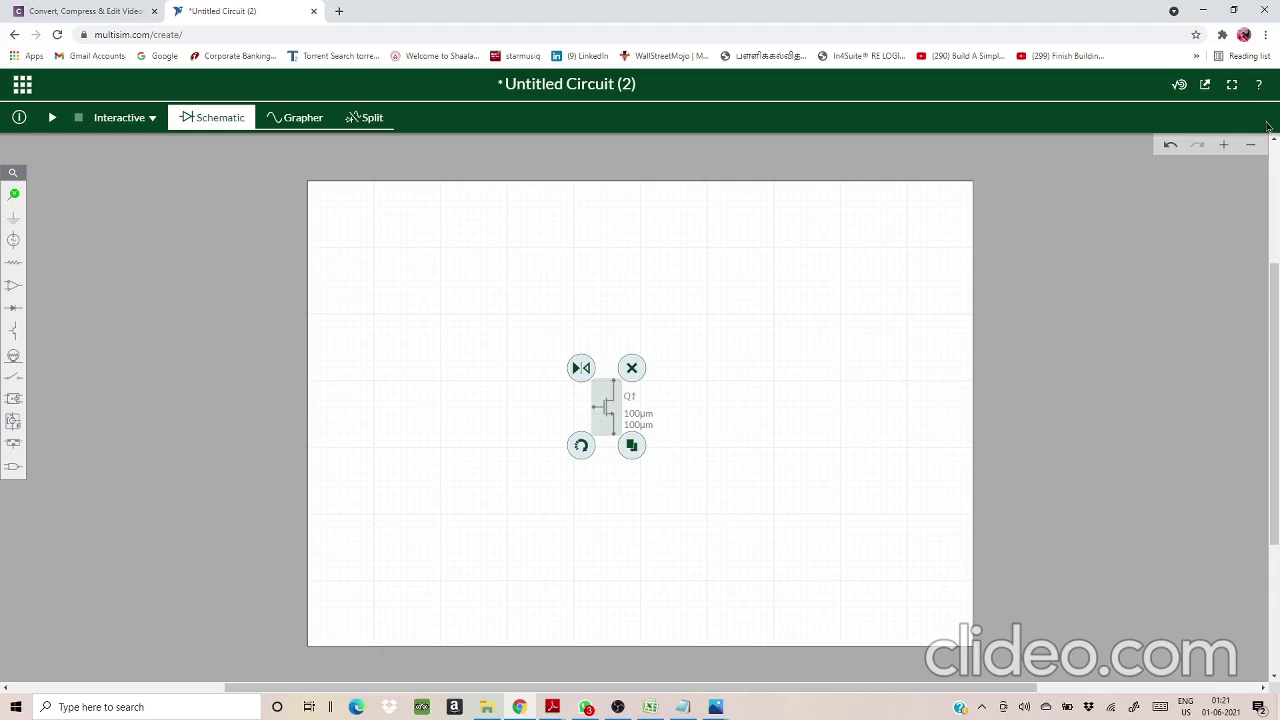
Step: Change the NMOS transistor's schematic symbol to the second variant, the one with the arrow
click(1263, 118)
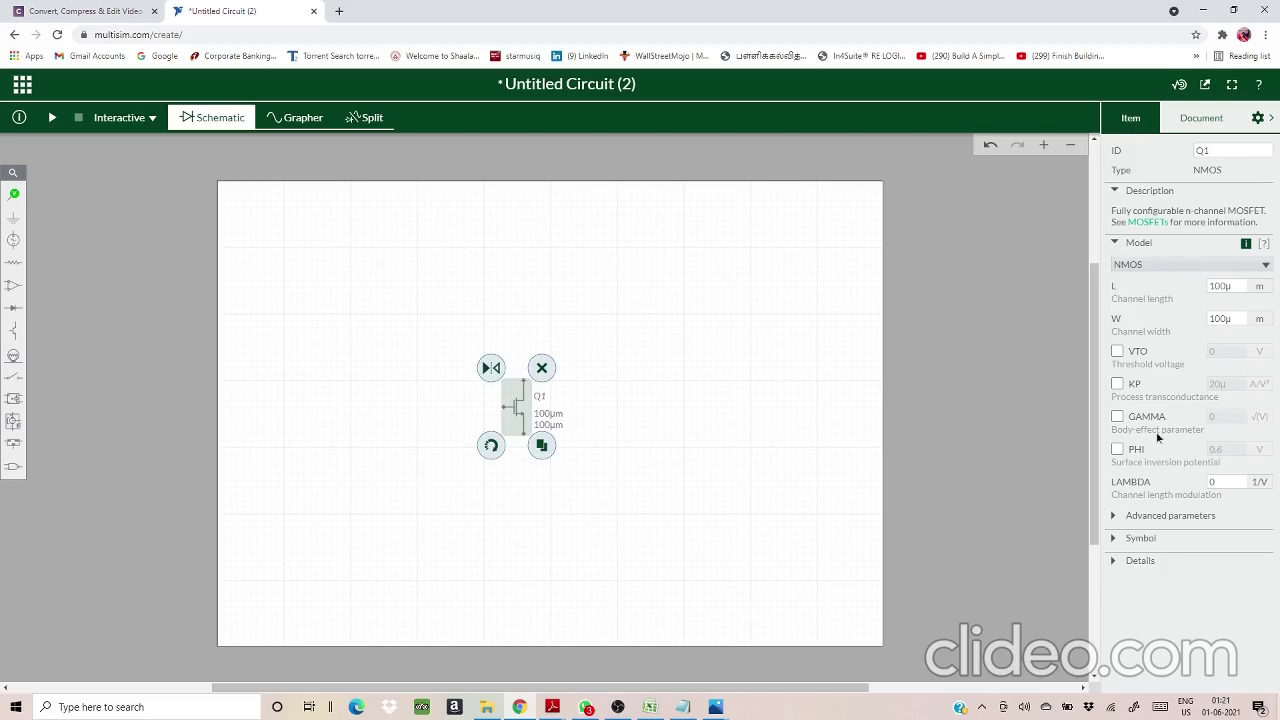
click(1113, 540)
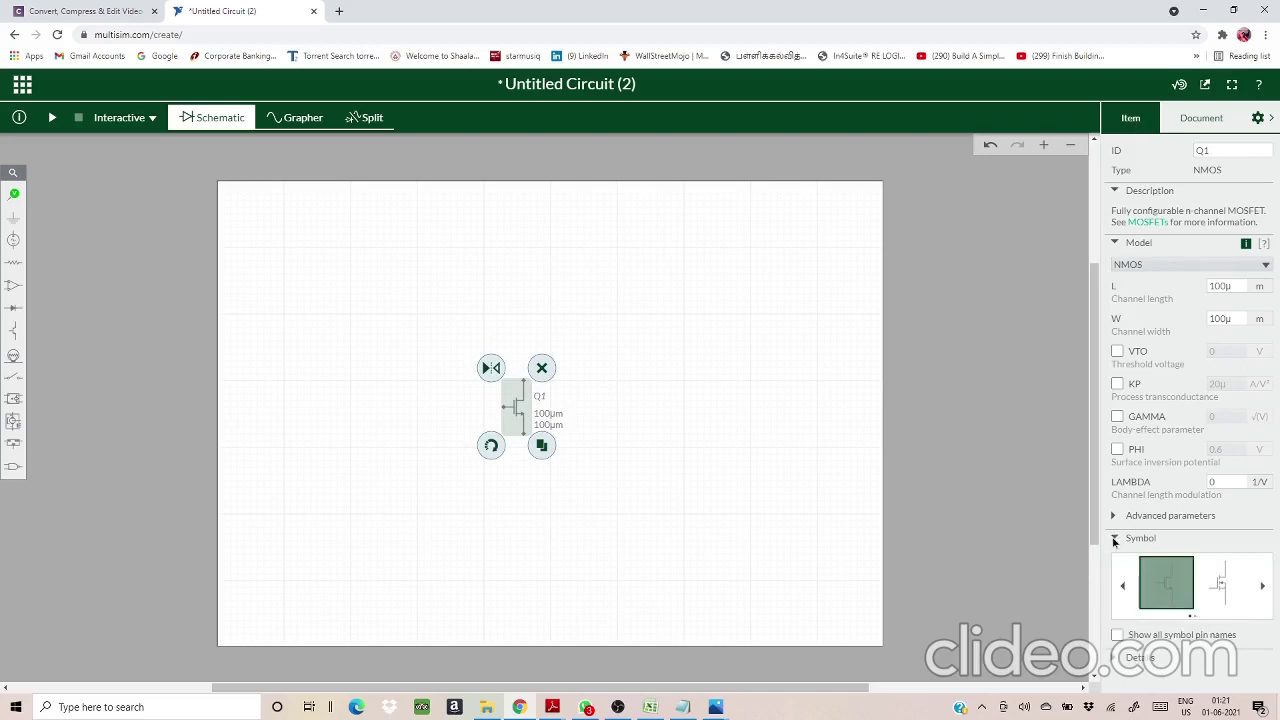
click(1219, 592)
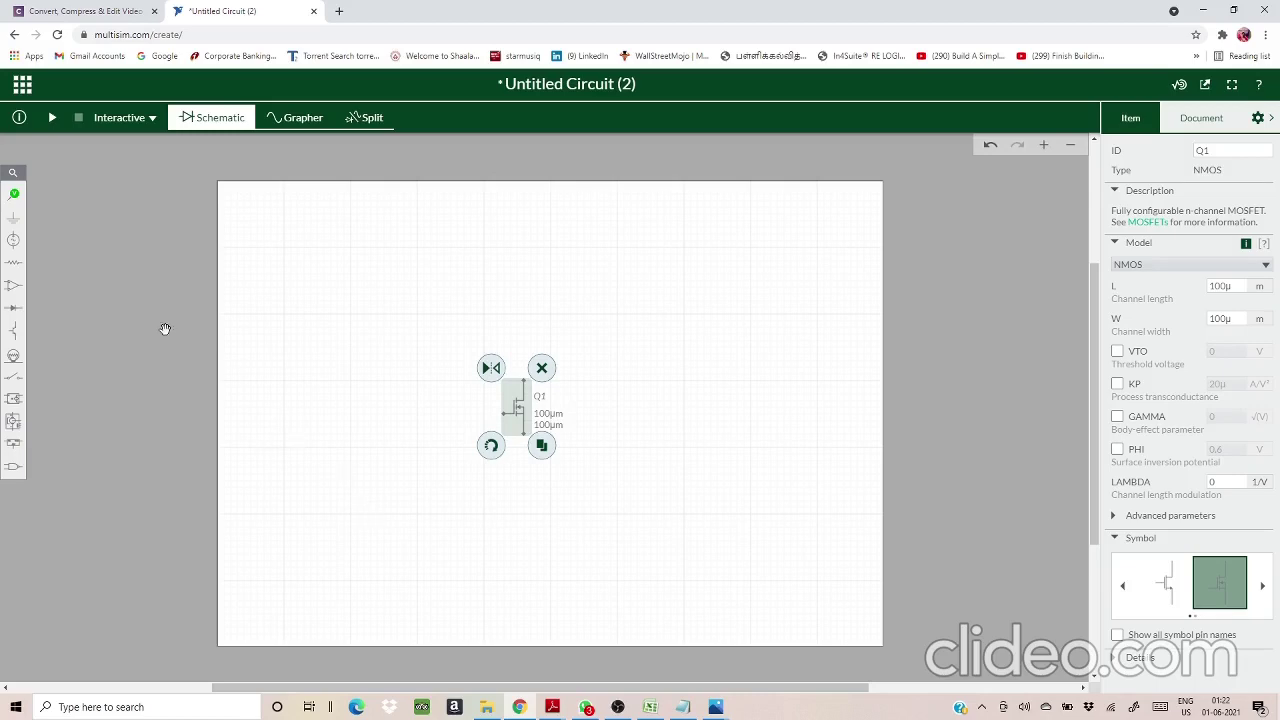
Step: Place two 1 kΩ resistors, one level with the transistor's gate on its left and one above and right of the transistor
click(13, 263)
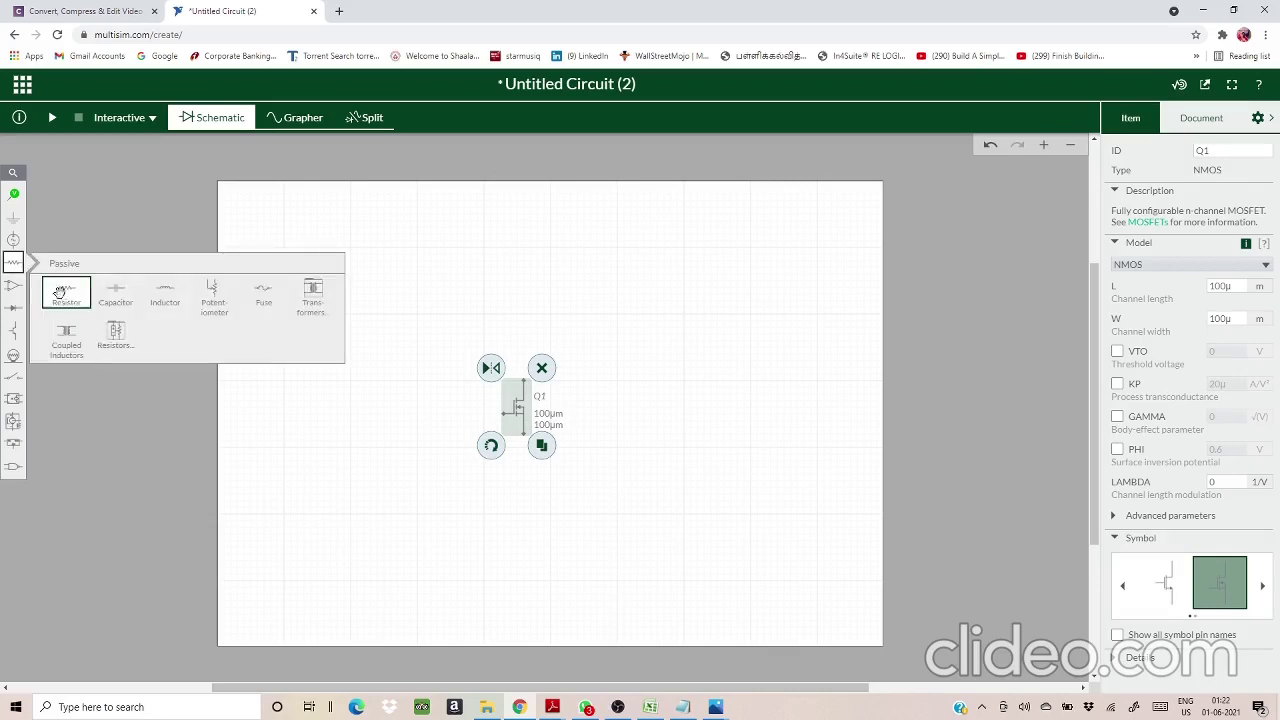
click(62, 292)
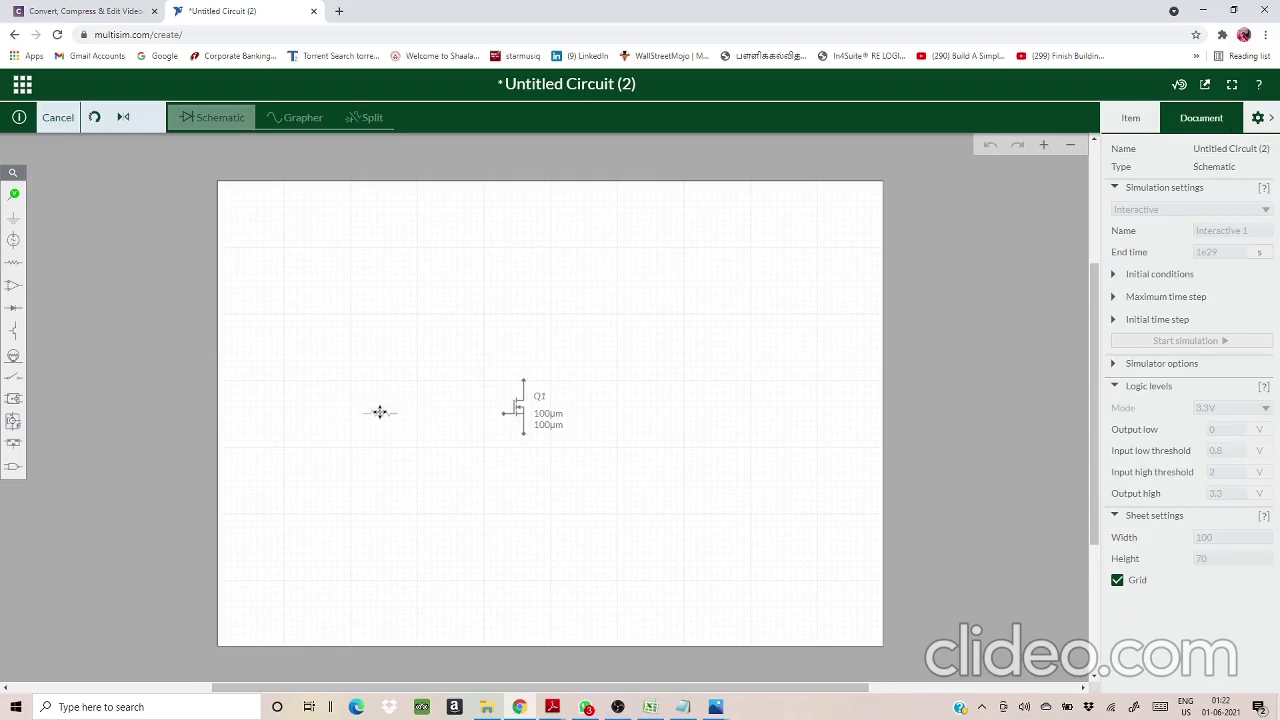
click(393, 412)
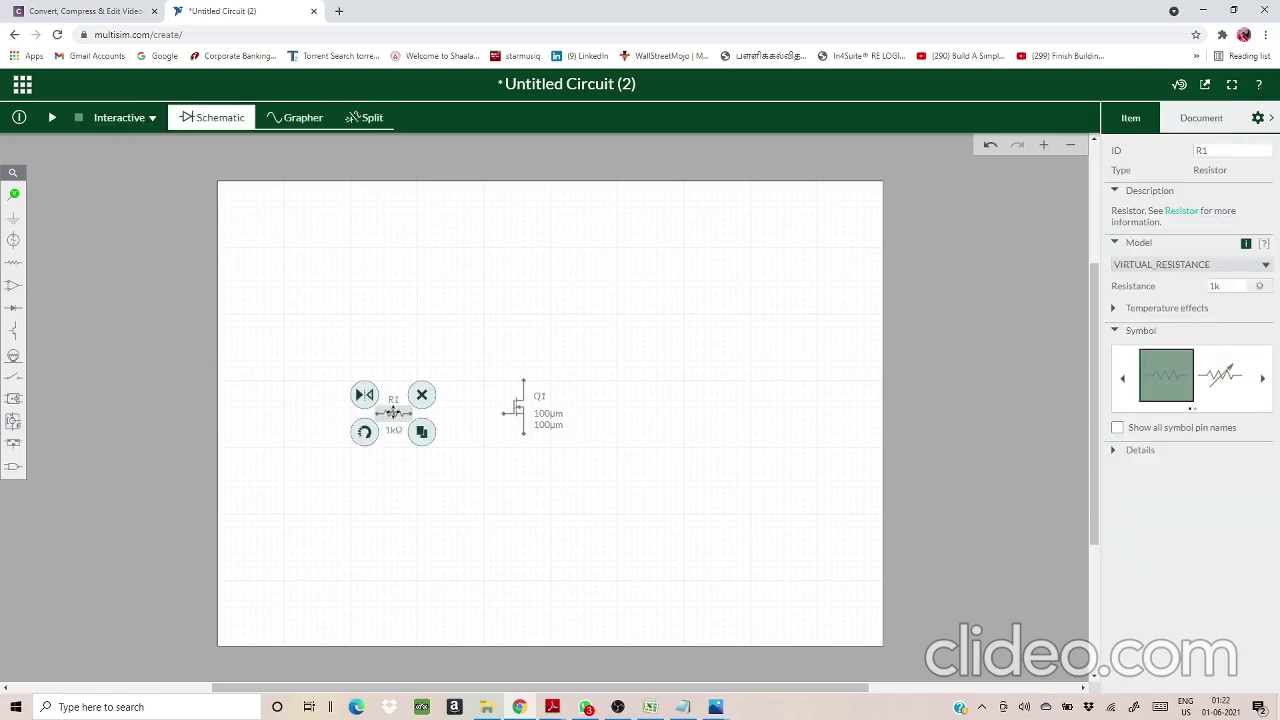
click(14, 264)
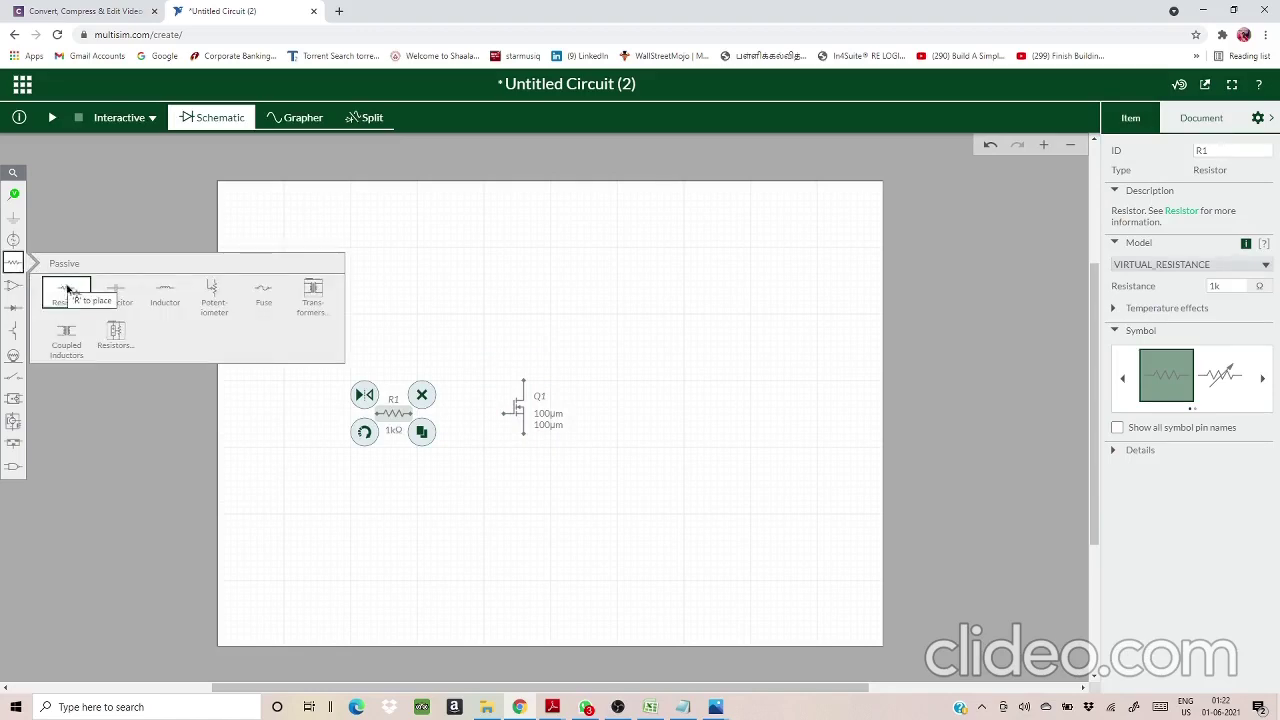
click(65, 291)
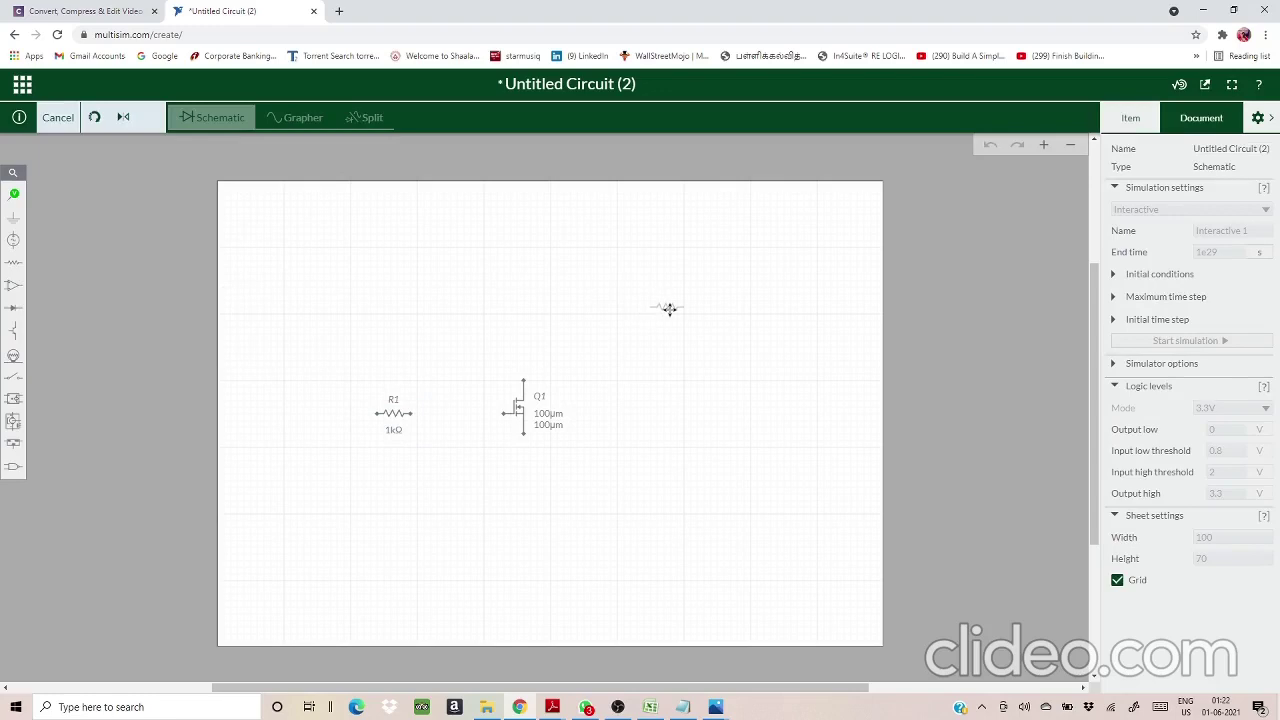
click(669, 309)
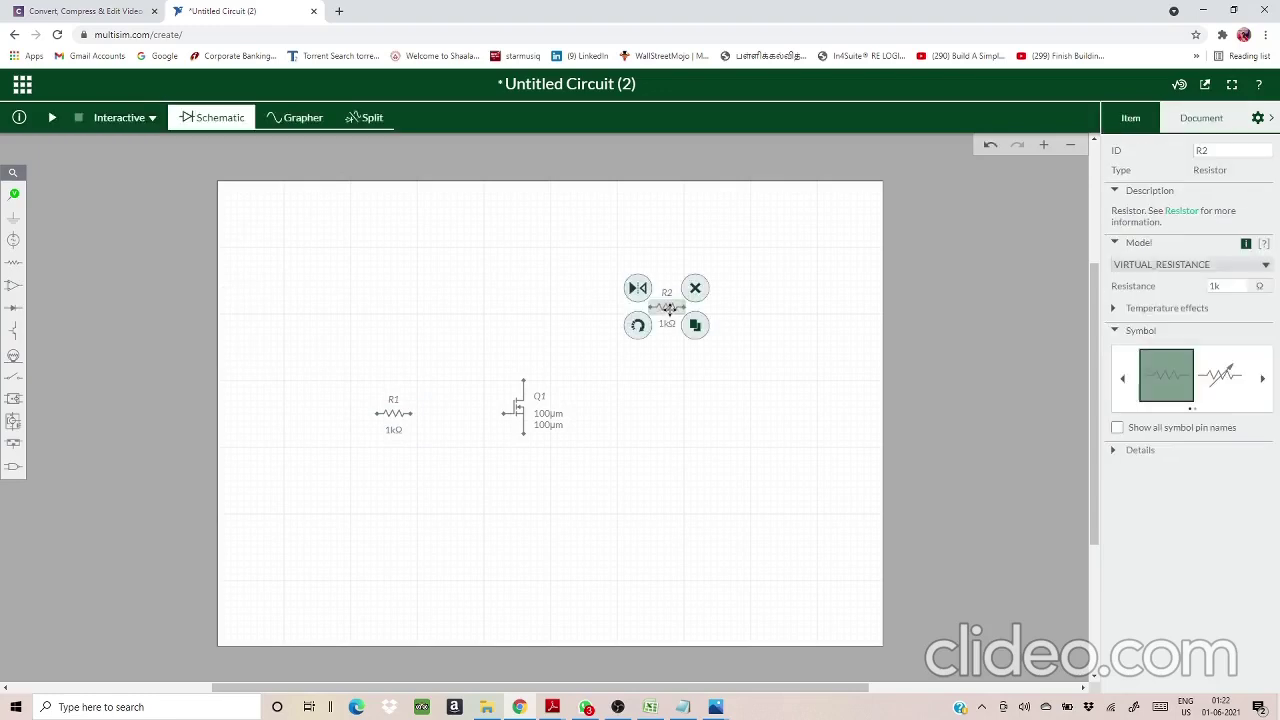
Step: Place two 5 V DC voltage sources, one below and left of R1 and one below and right of R2
click(13, 244)
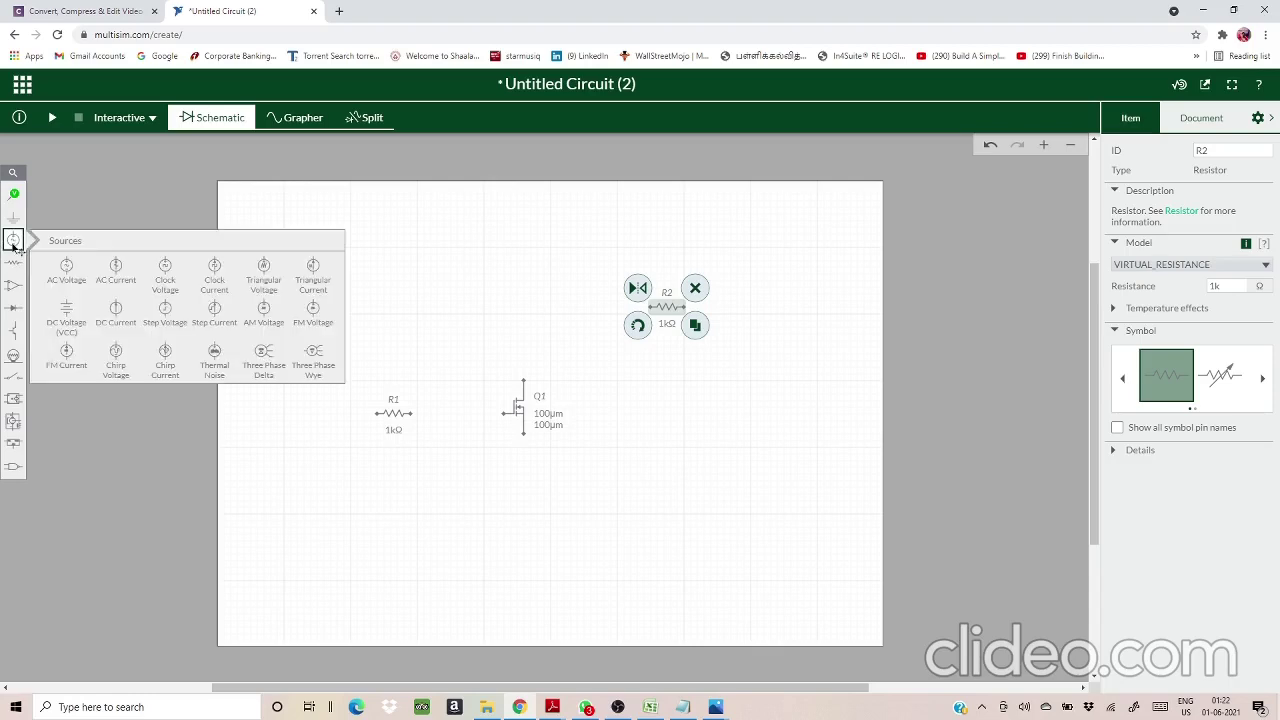
click(78, 324)
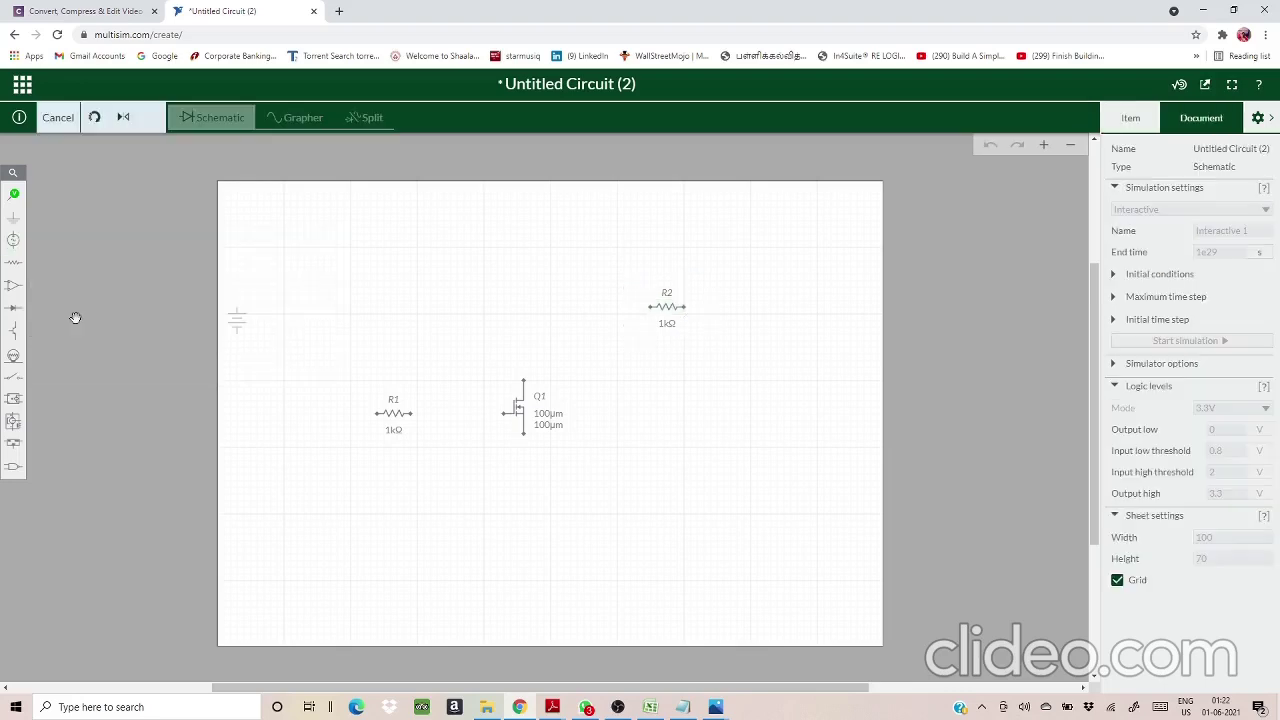
click(357, 498)
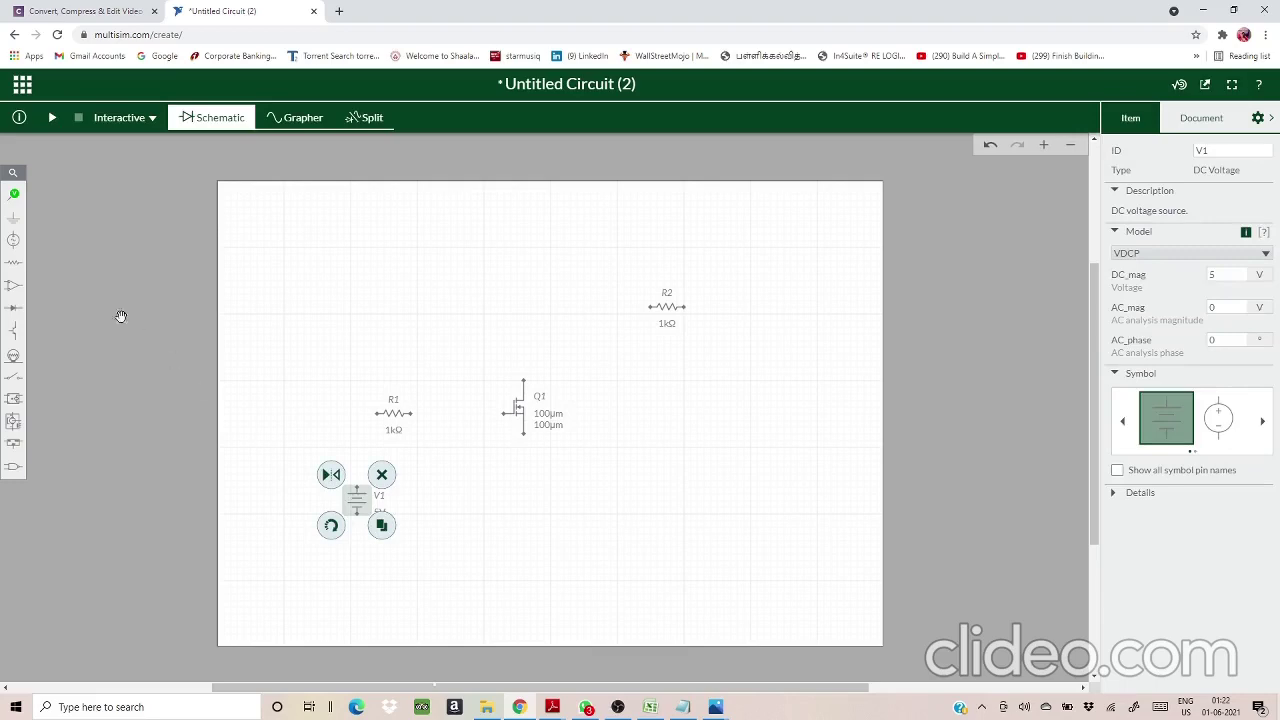
click(14, 241)
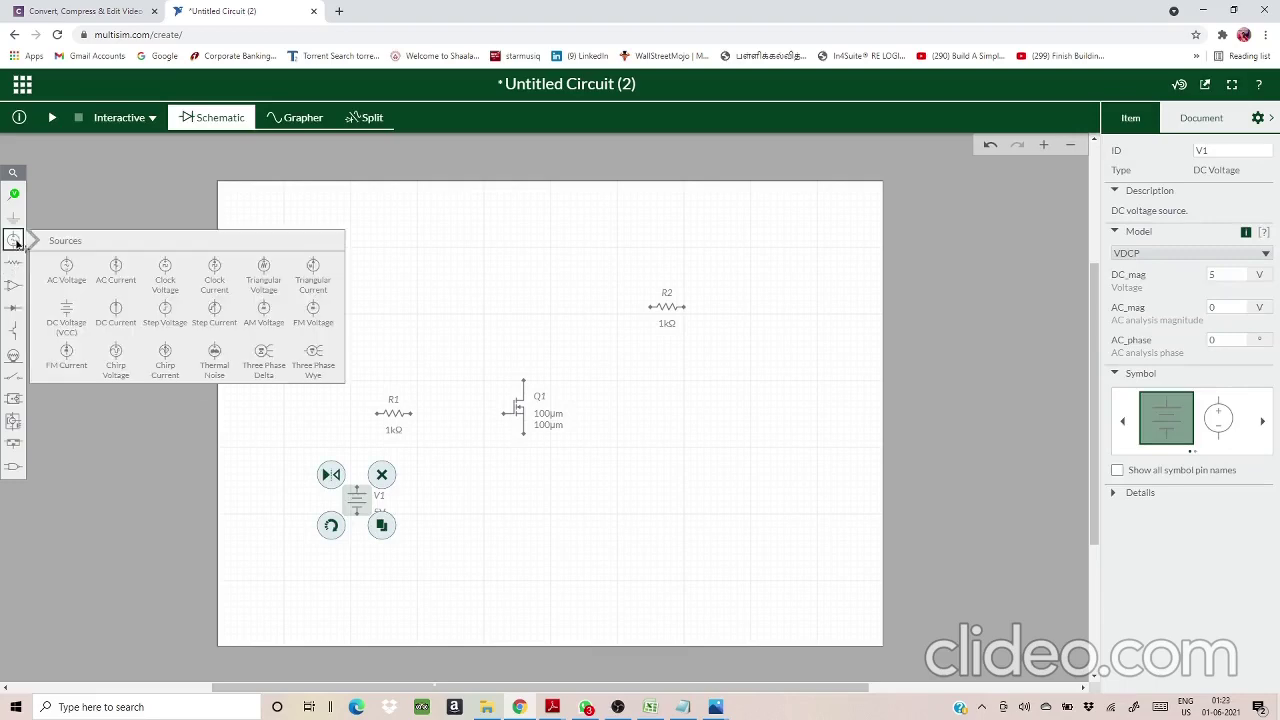
click(68, 311)
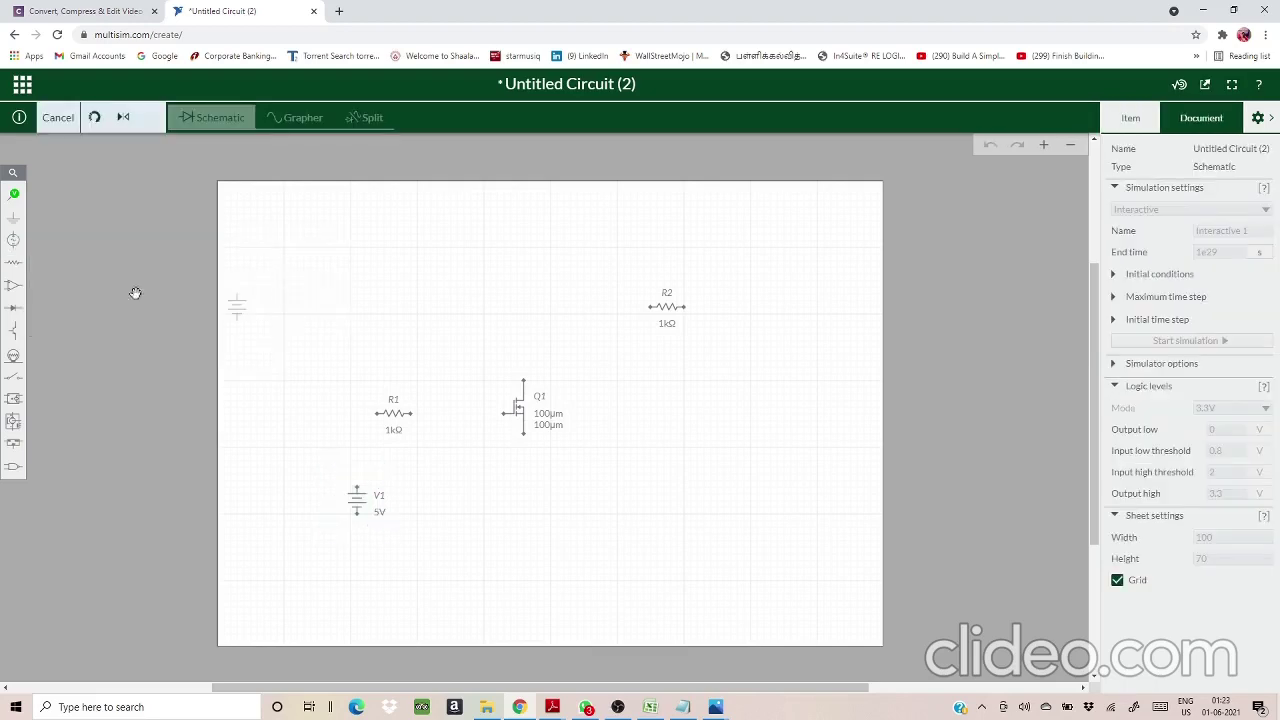
click(751, 414)
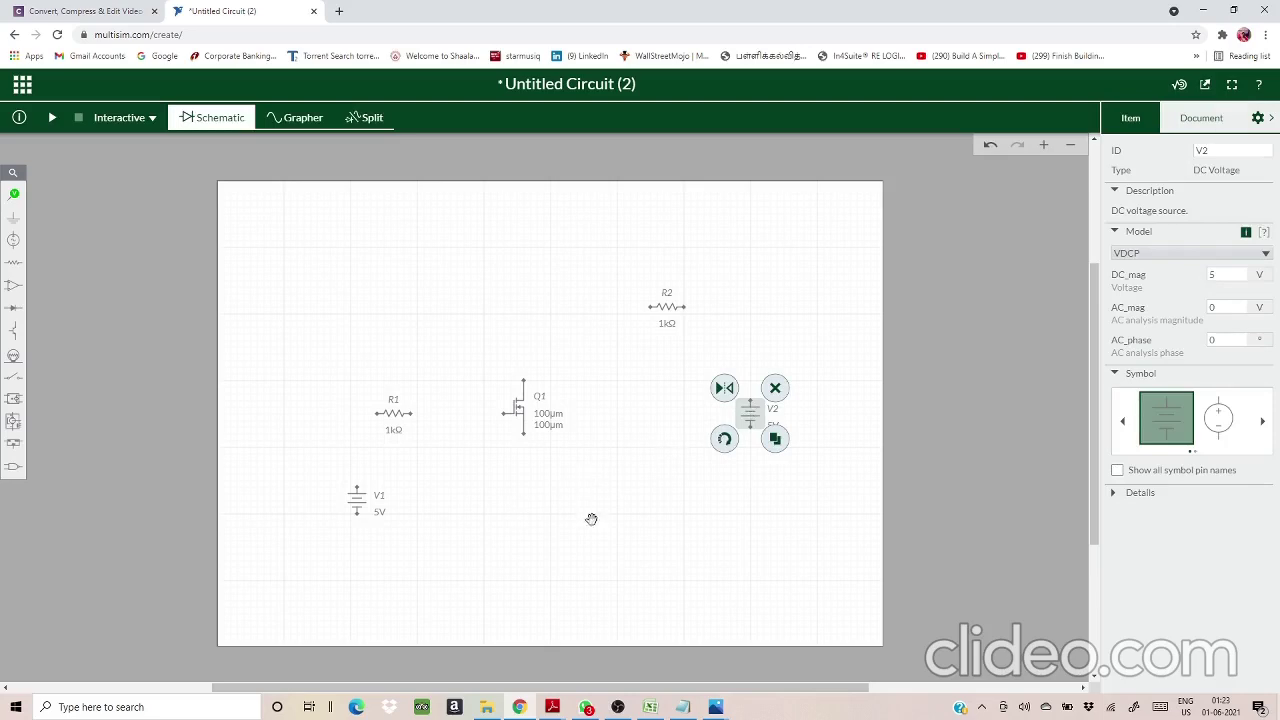
click(477, 526)
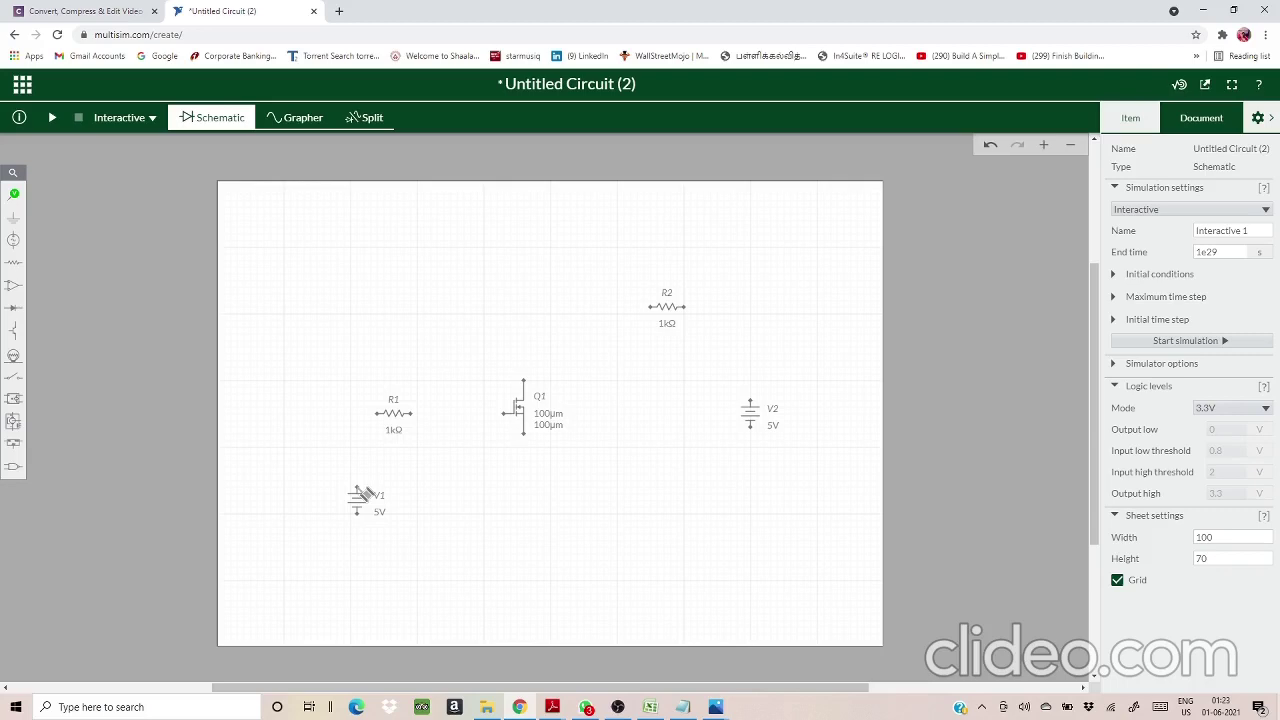
Step: Wire V1's positive terminal to R1's left end and R1's right end to the transistor's gate
click(358, 488)
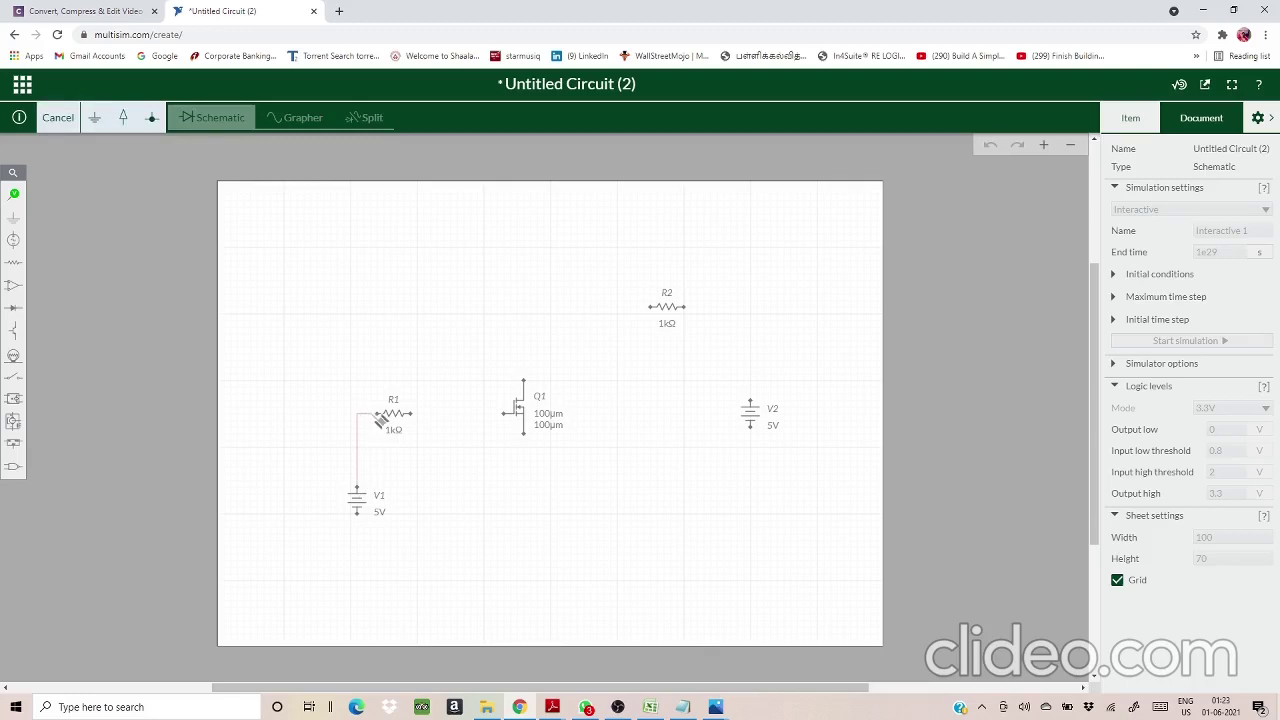
click(382, 420)
click(386, 414)
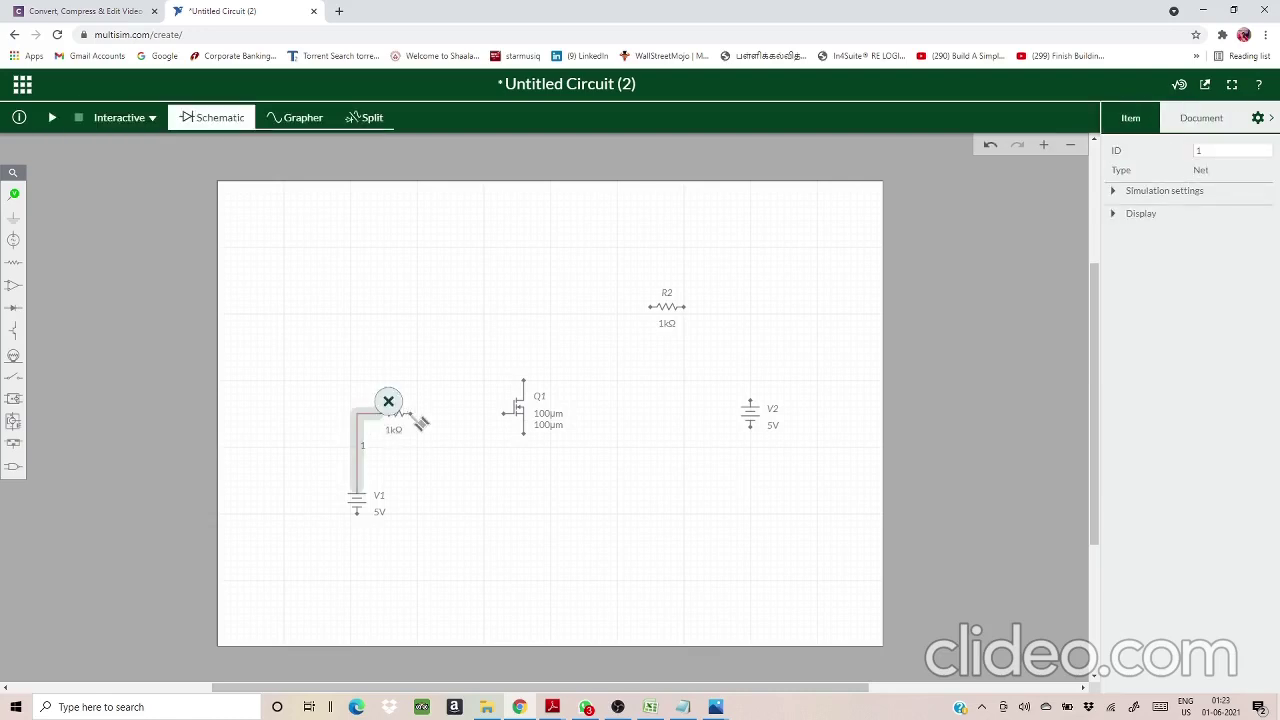
click(418, 420)
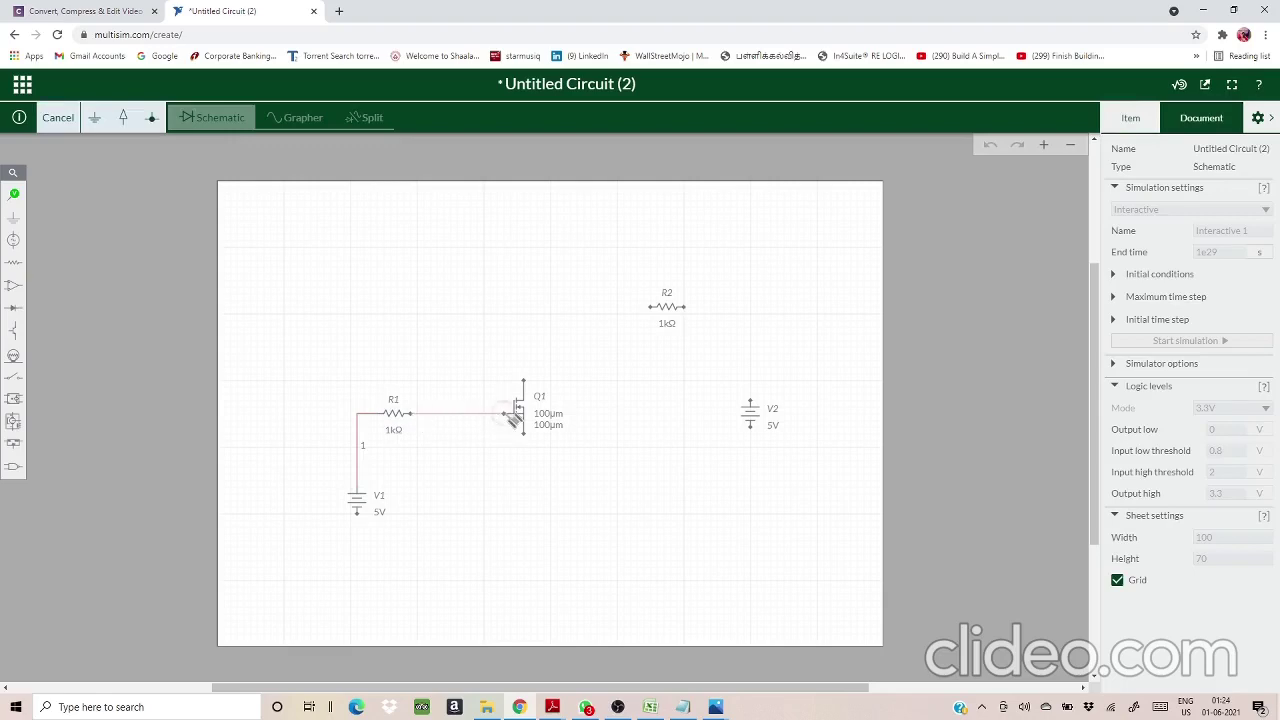
click(512, 416)
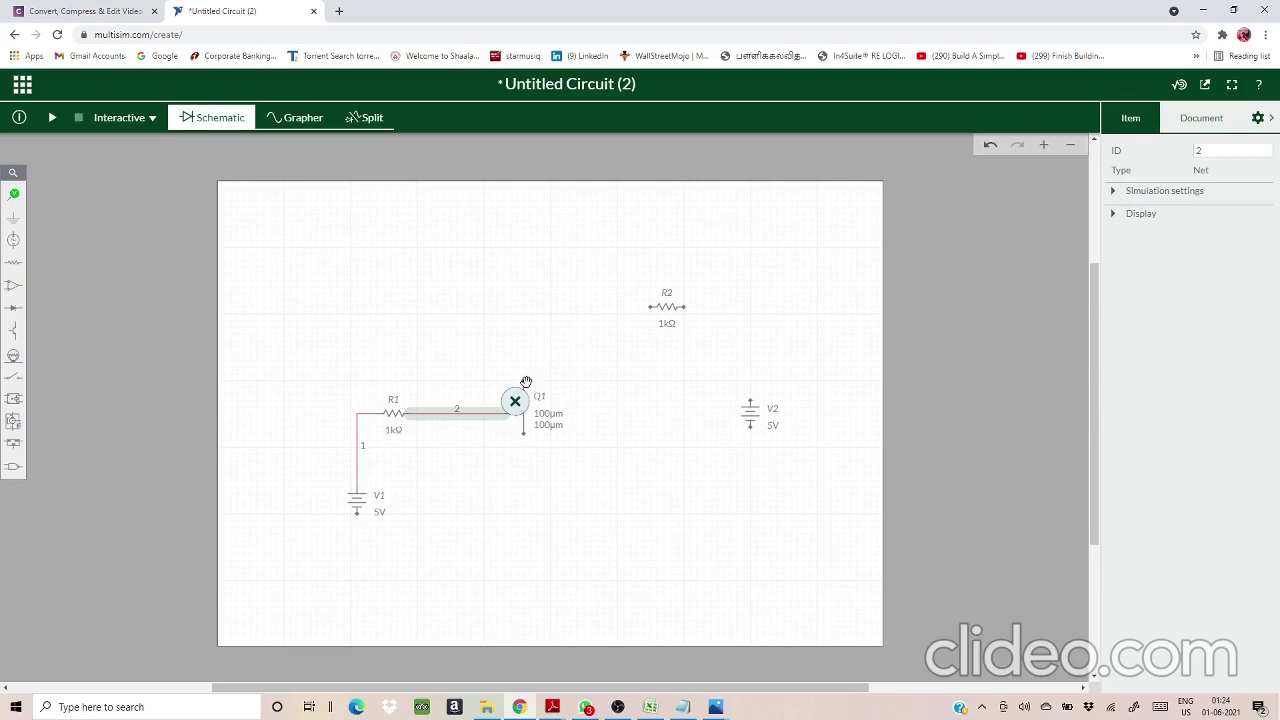
Step: Wire the transistor's drain to R2's left end and R2's right end to V2's positive terminal
click(515, 401)
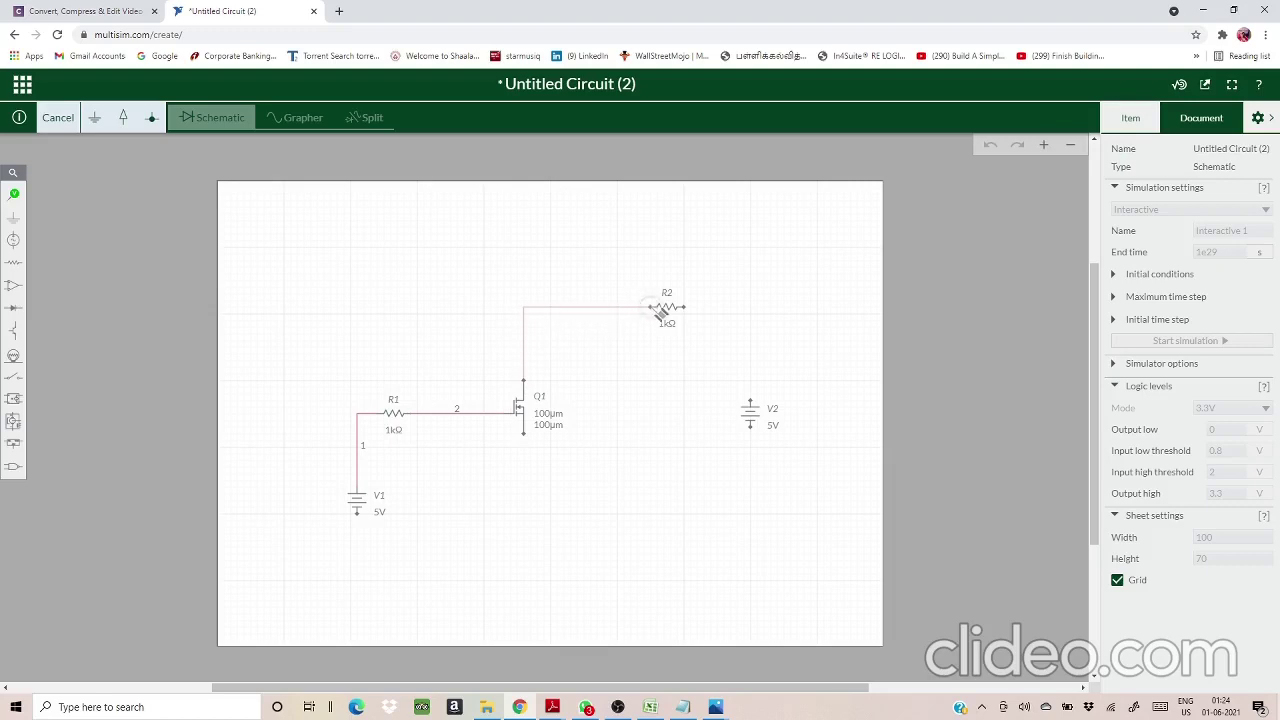
click(656, 308)
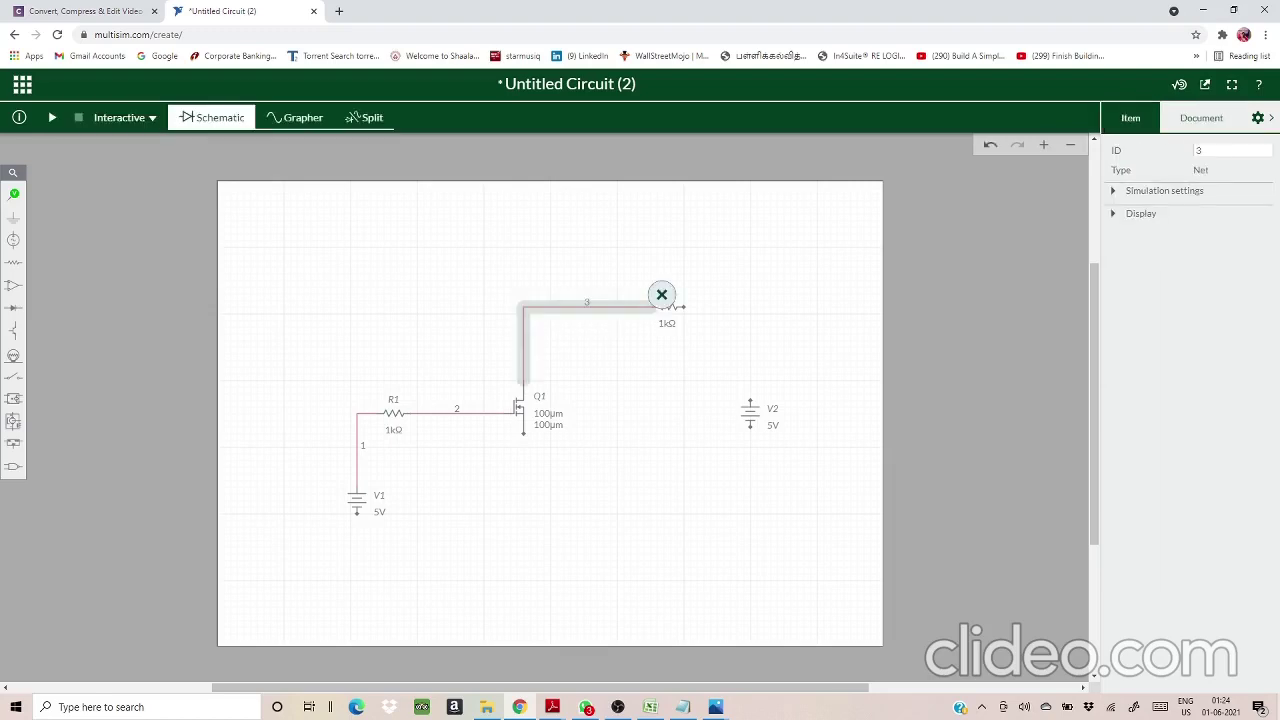
click(686, 309)
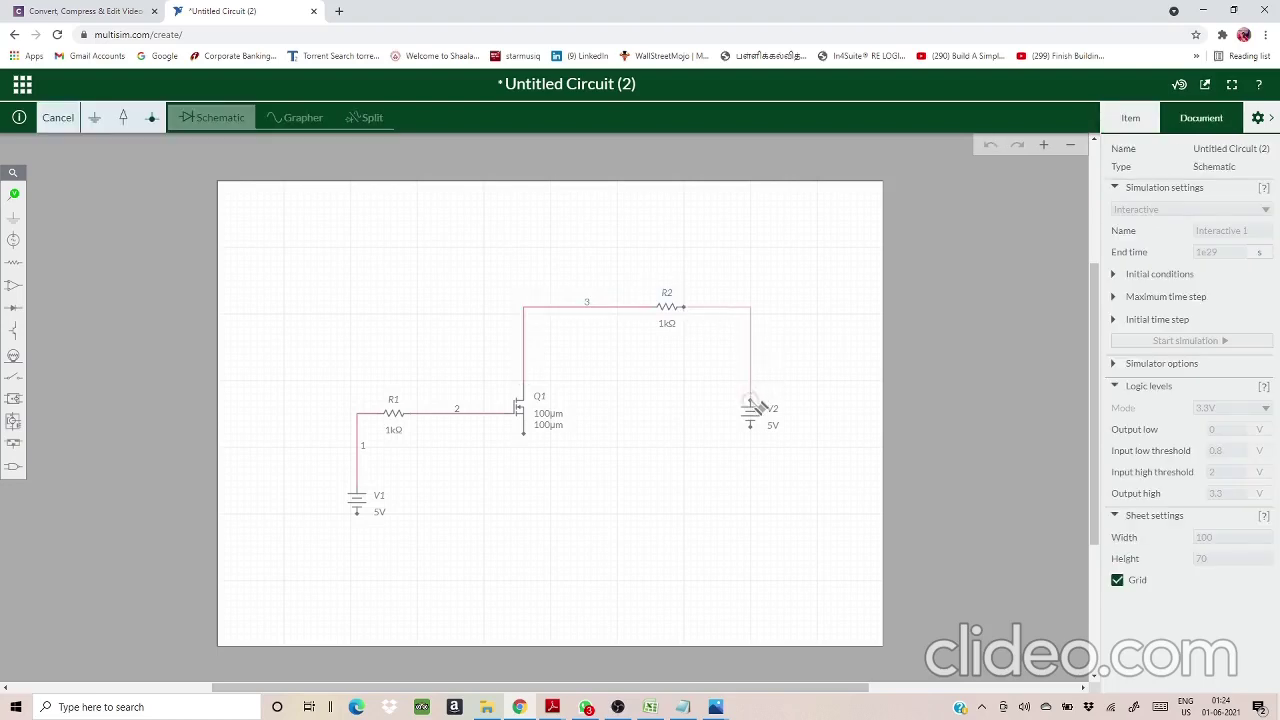
click(750, 402)
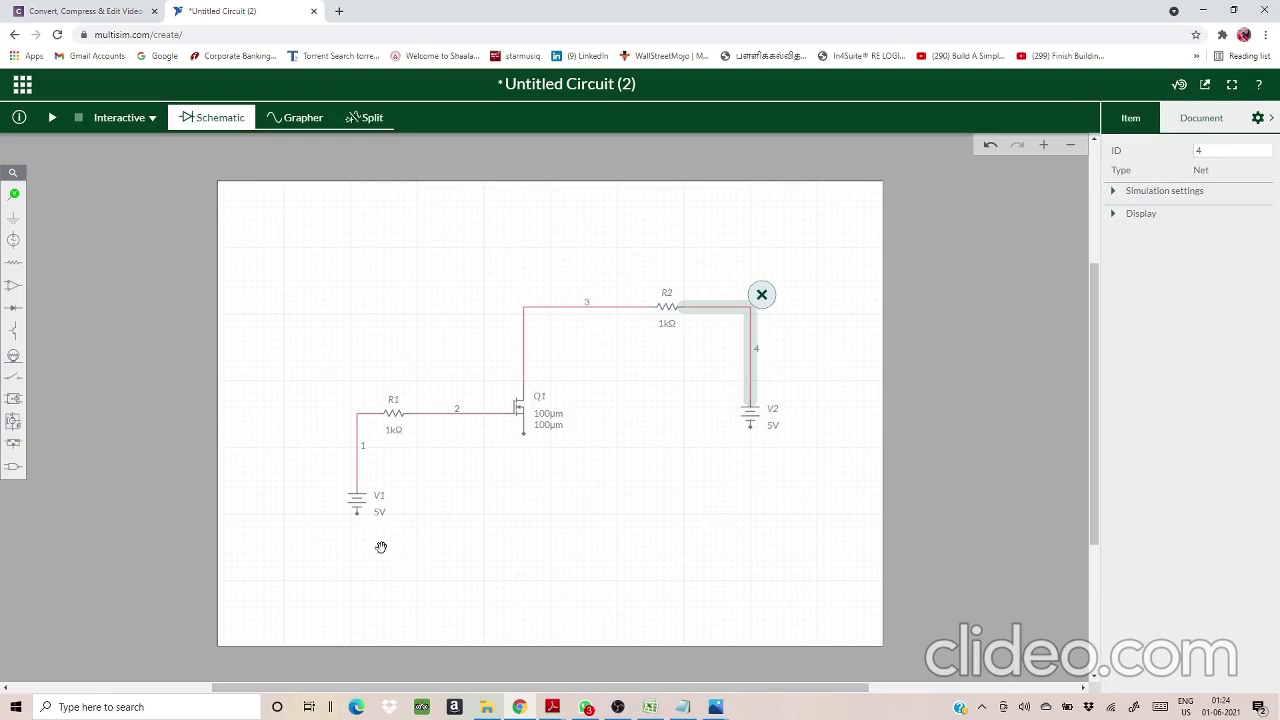
key(Escape)
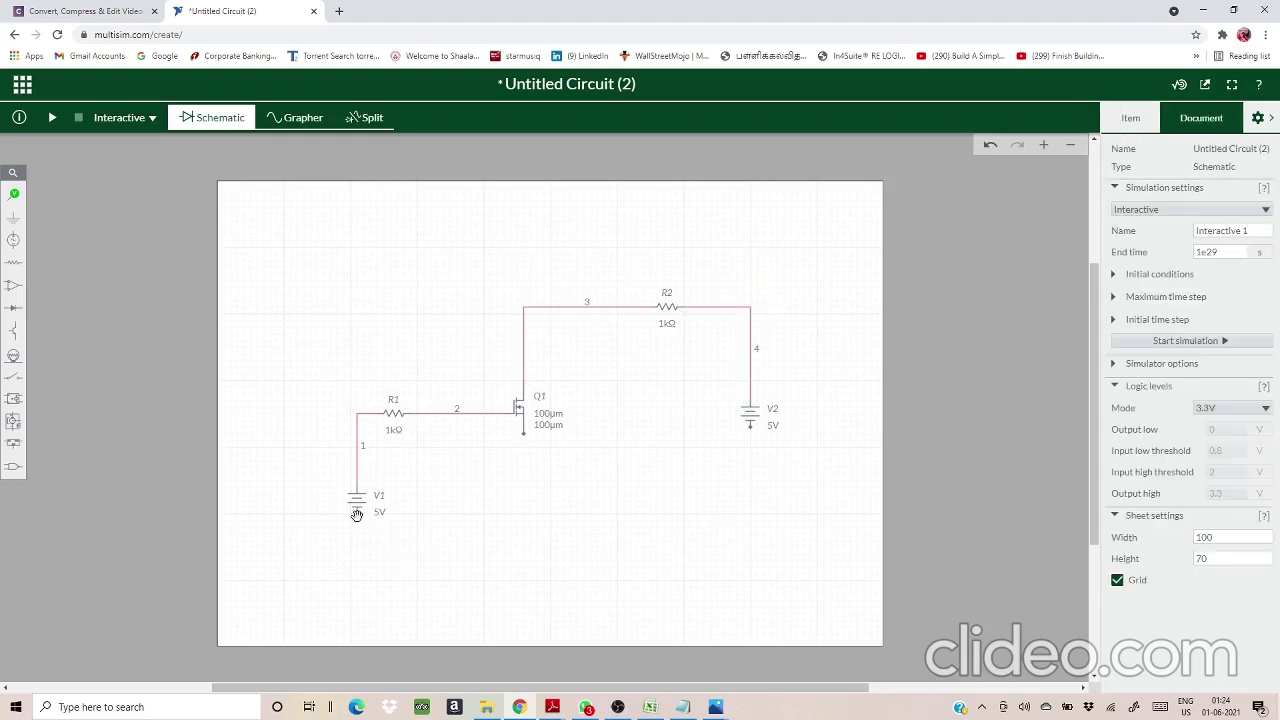
Step: Wire V1's negative terminal to the transistor's source and V2's negative terminal to the corner of that wire below the transistor
click(358, 511)
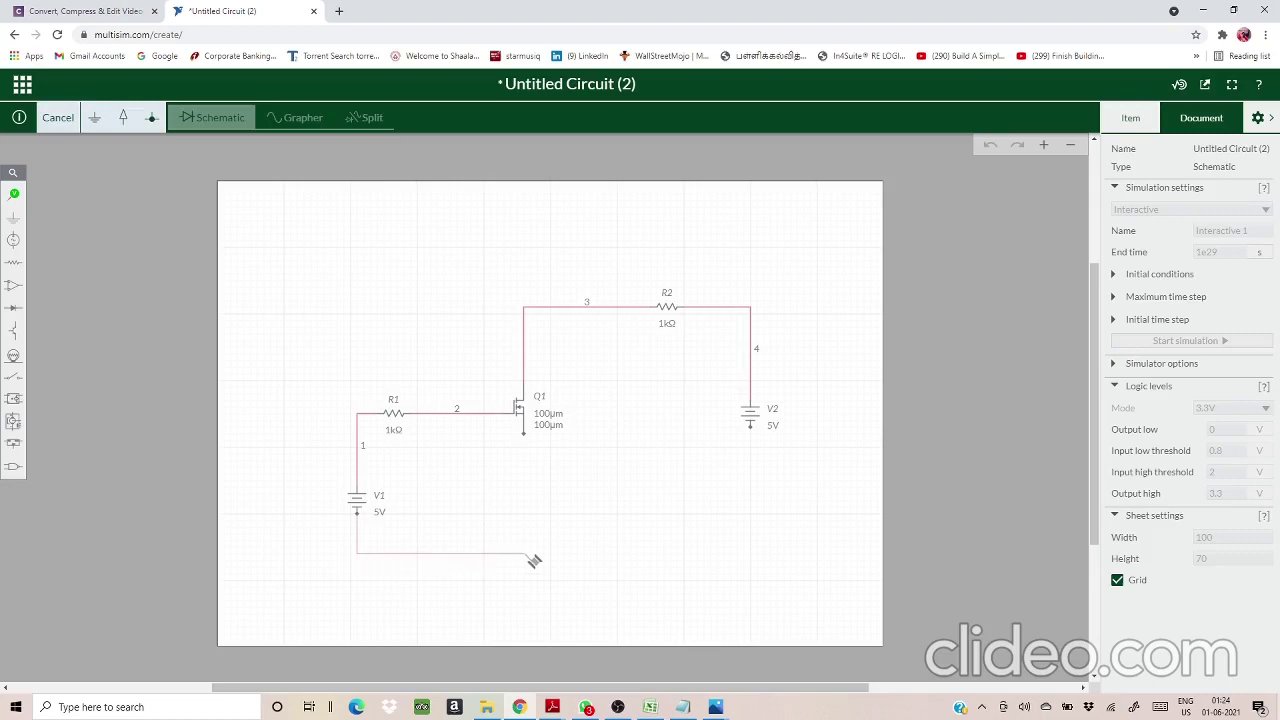
click(534, 440)
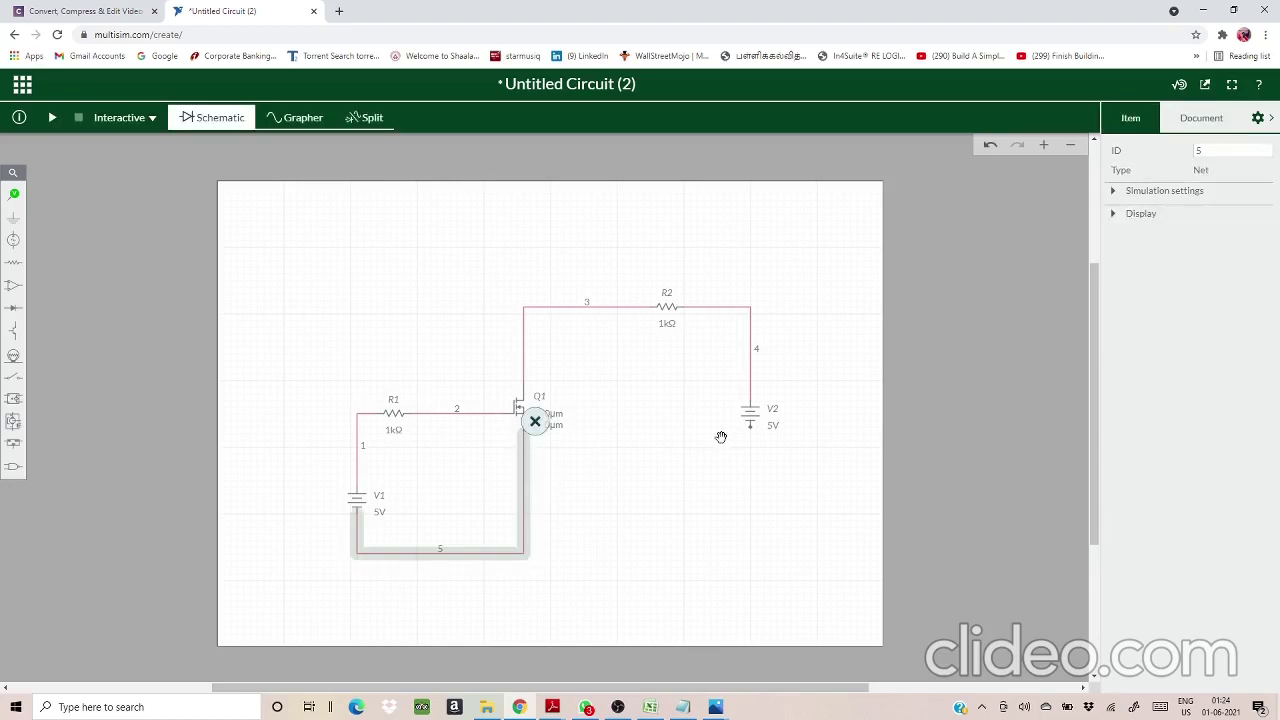
click(752, 428)
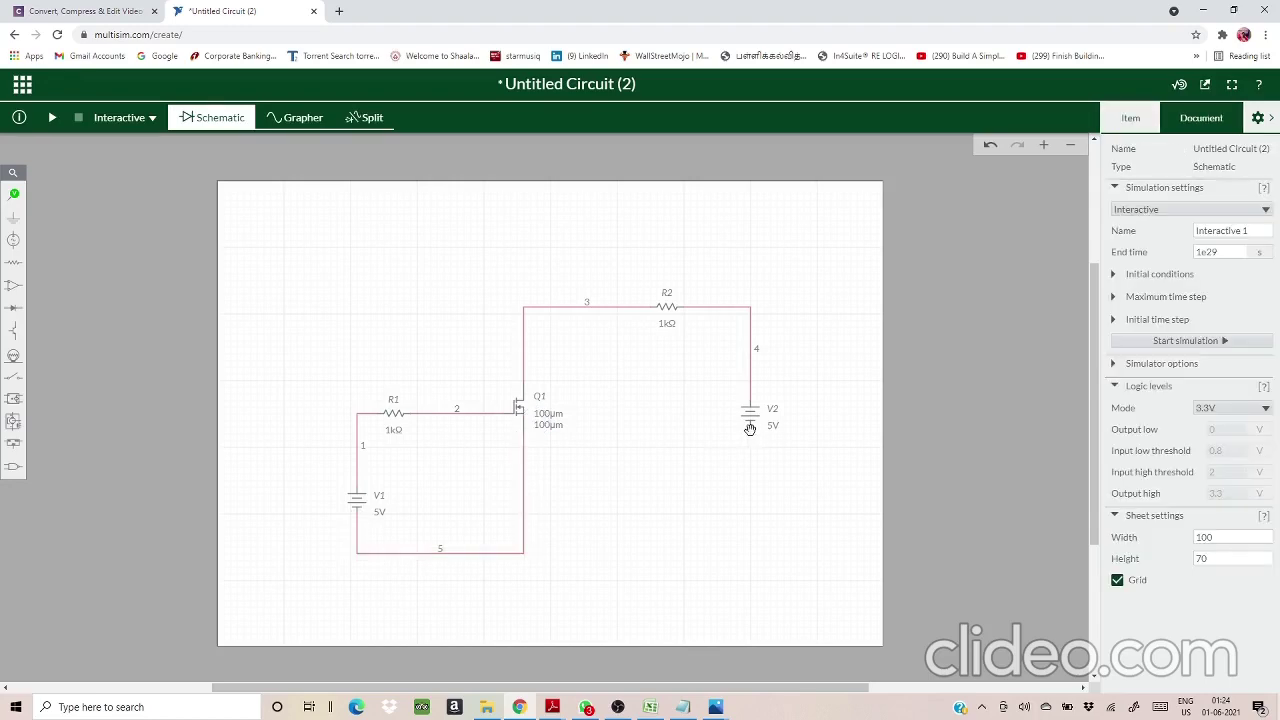
click(751, 430)
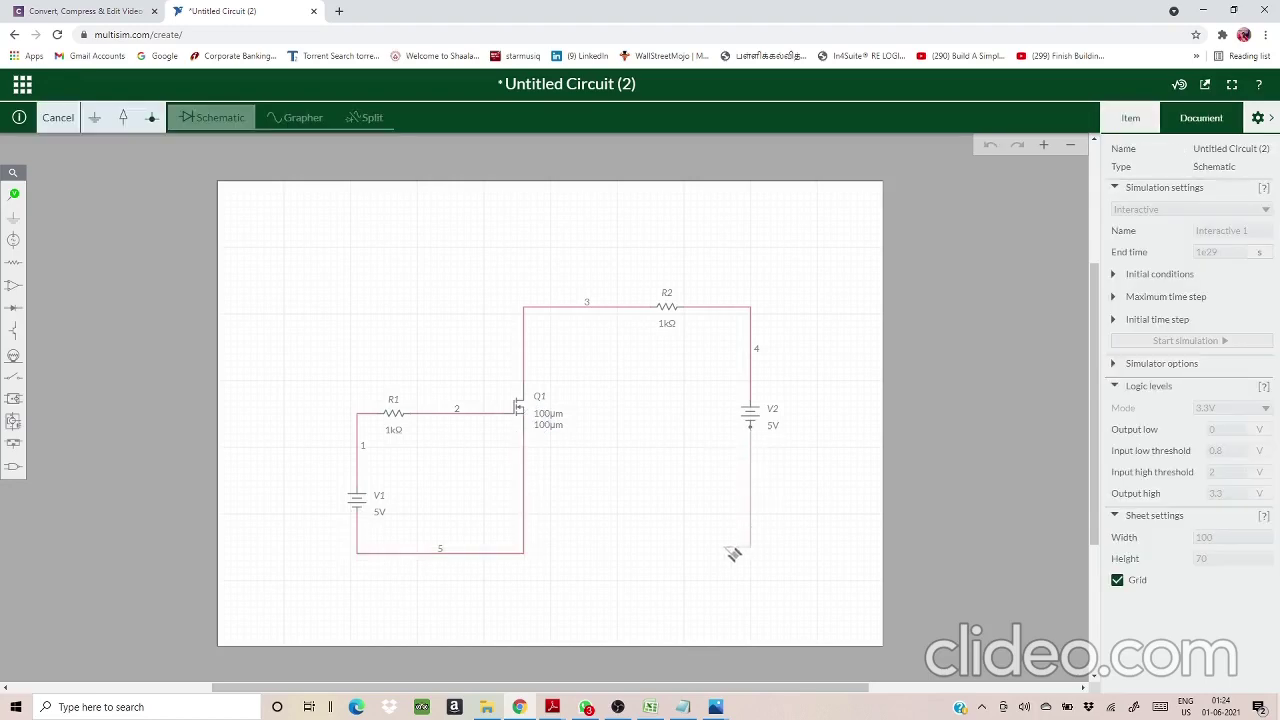
click(523, 553)
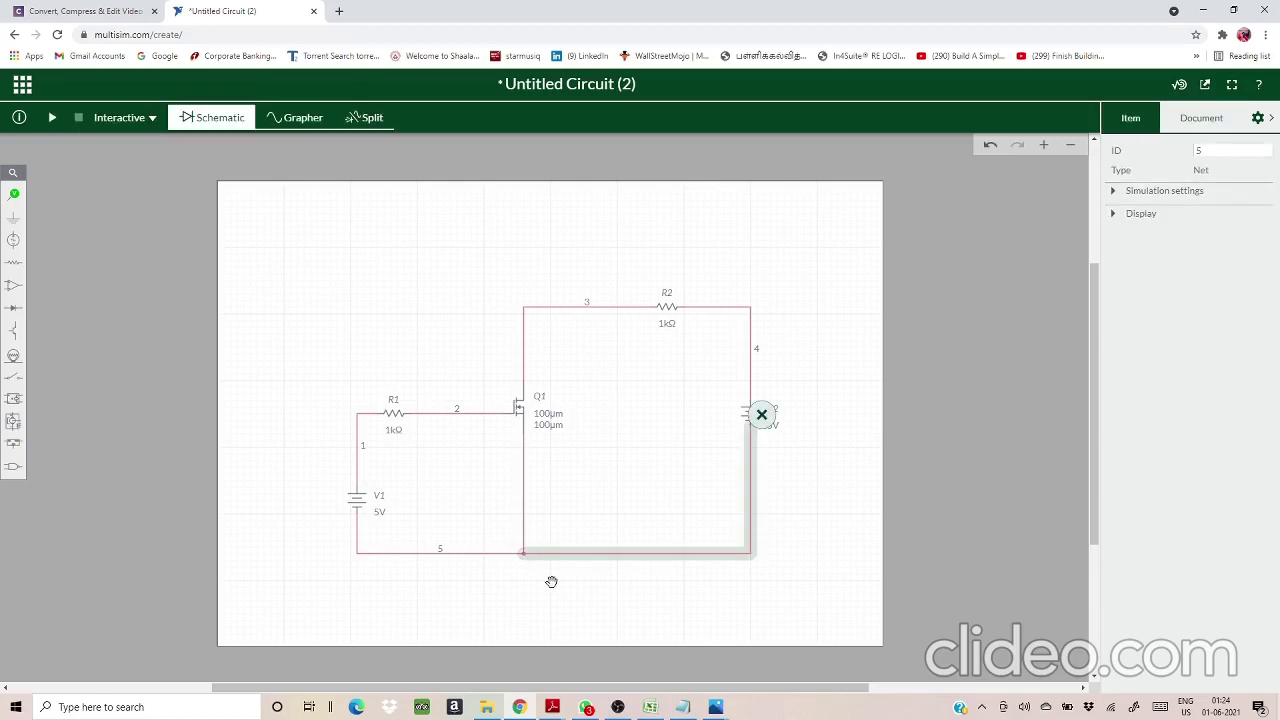
click(551, 581)
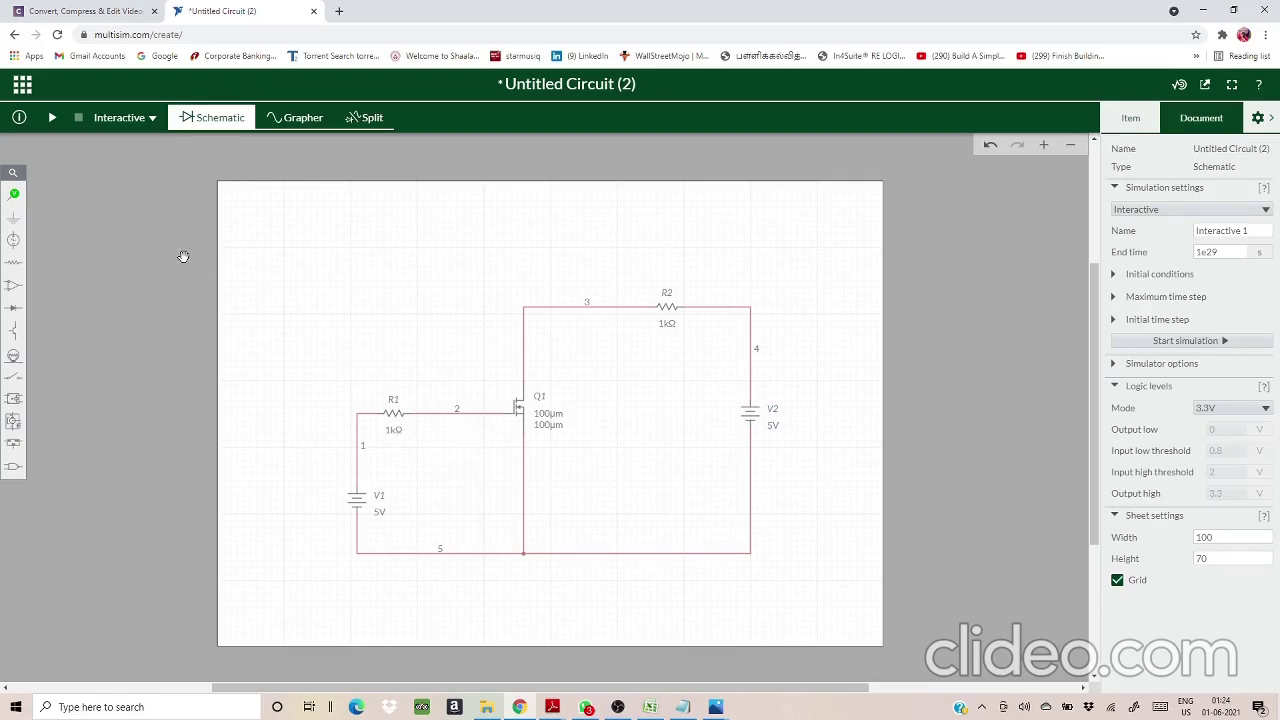
Step: Place a voltage probe on the wire between R1 and the transistor's gate
click(15, 195)
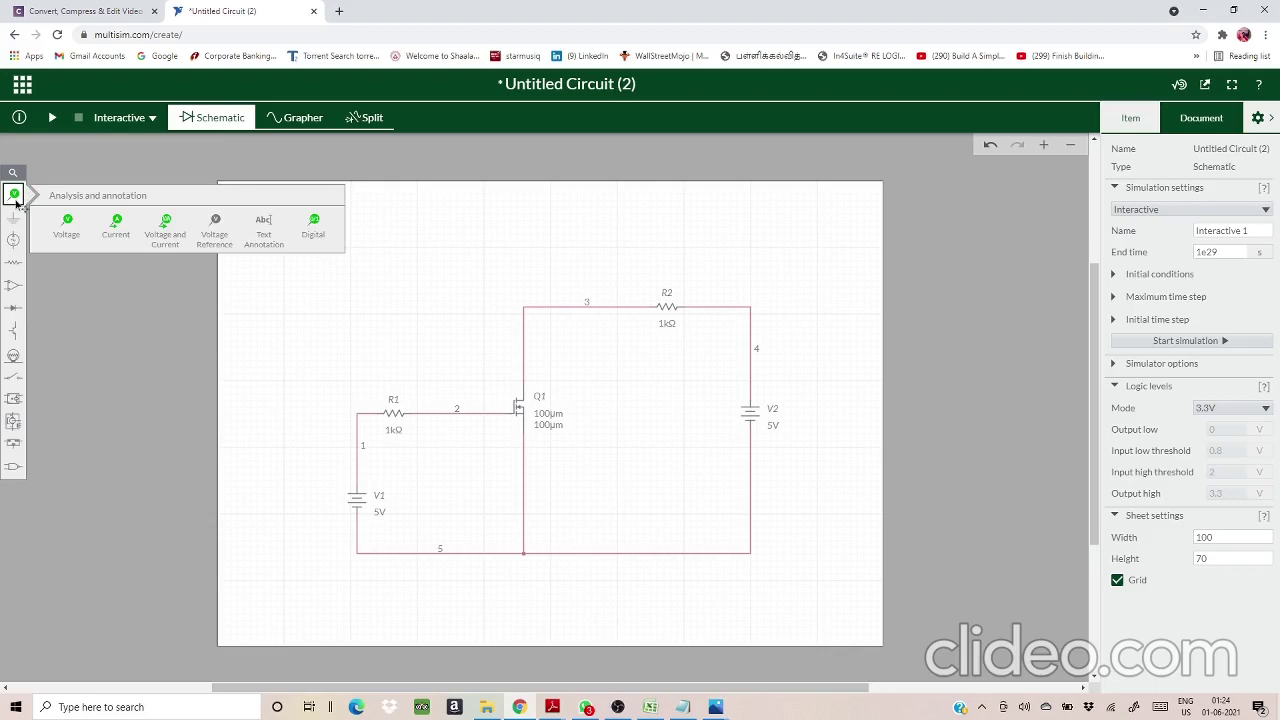
click(67, 232)
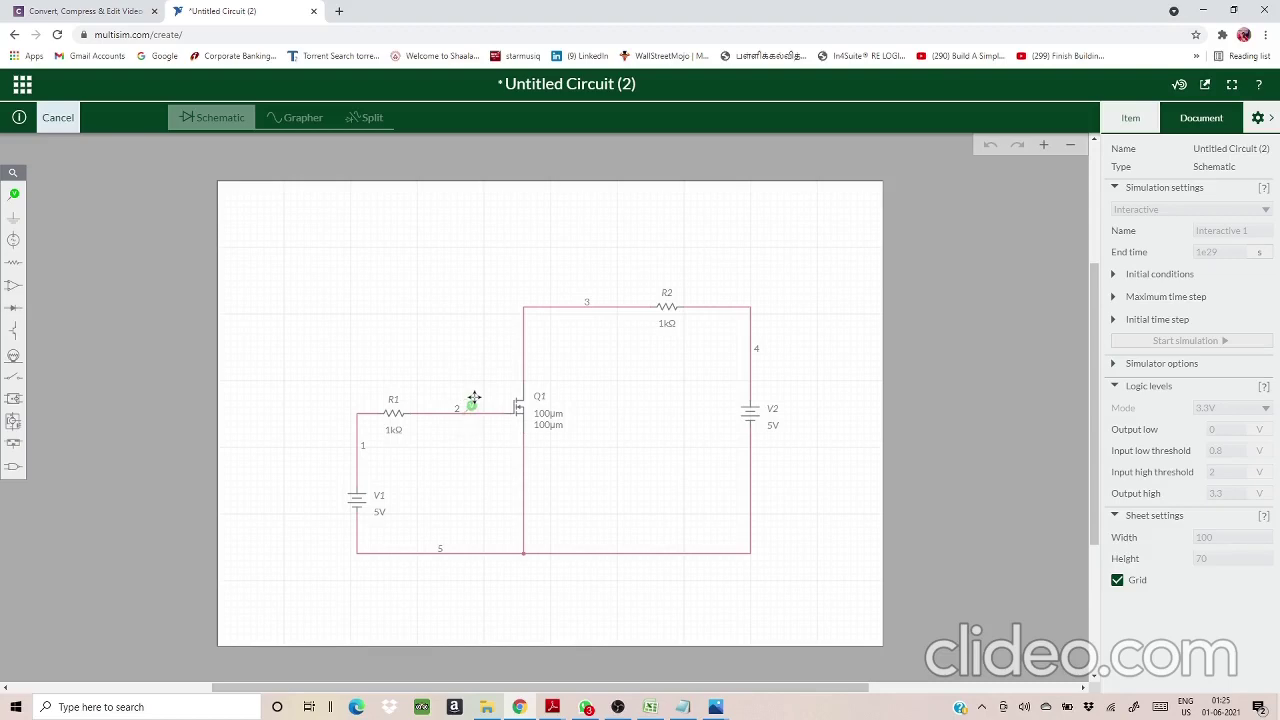
click(474, 397)
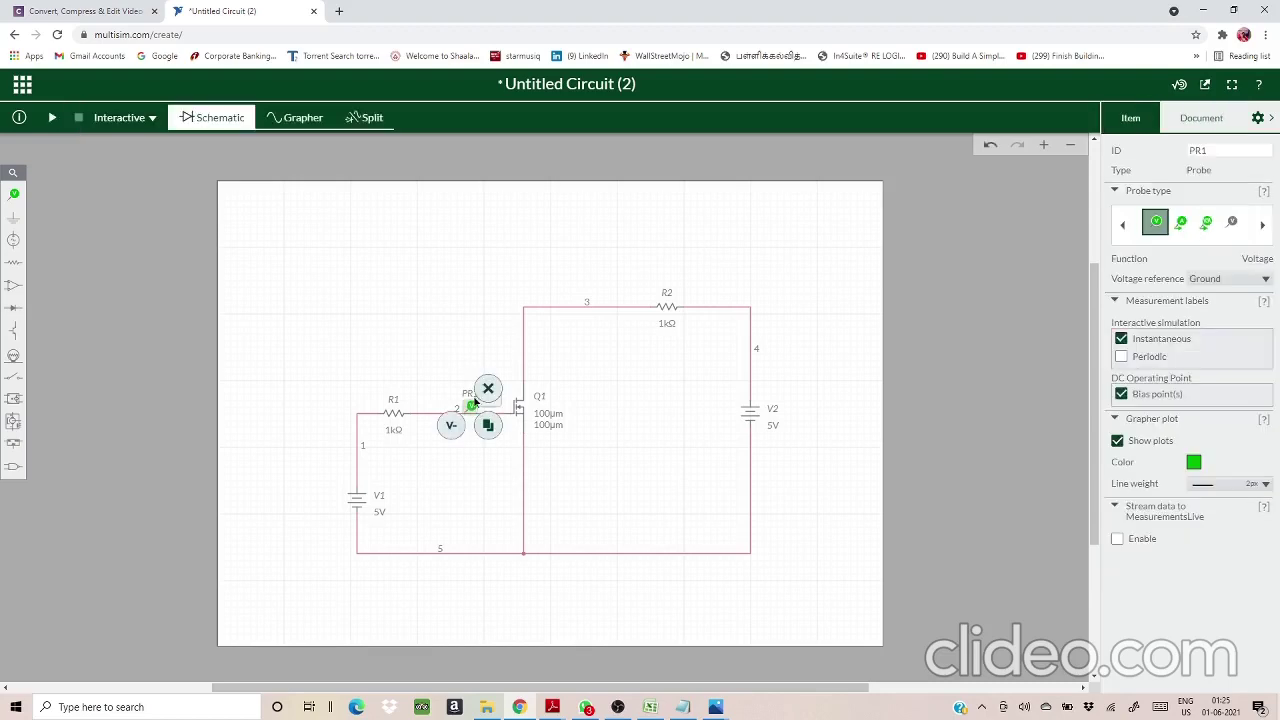
click(453, 461)
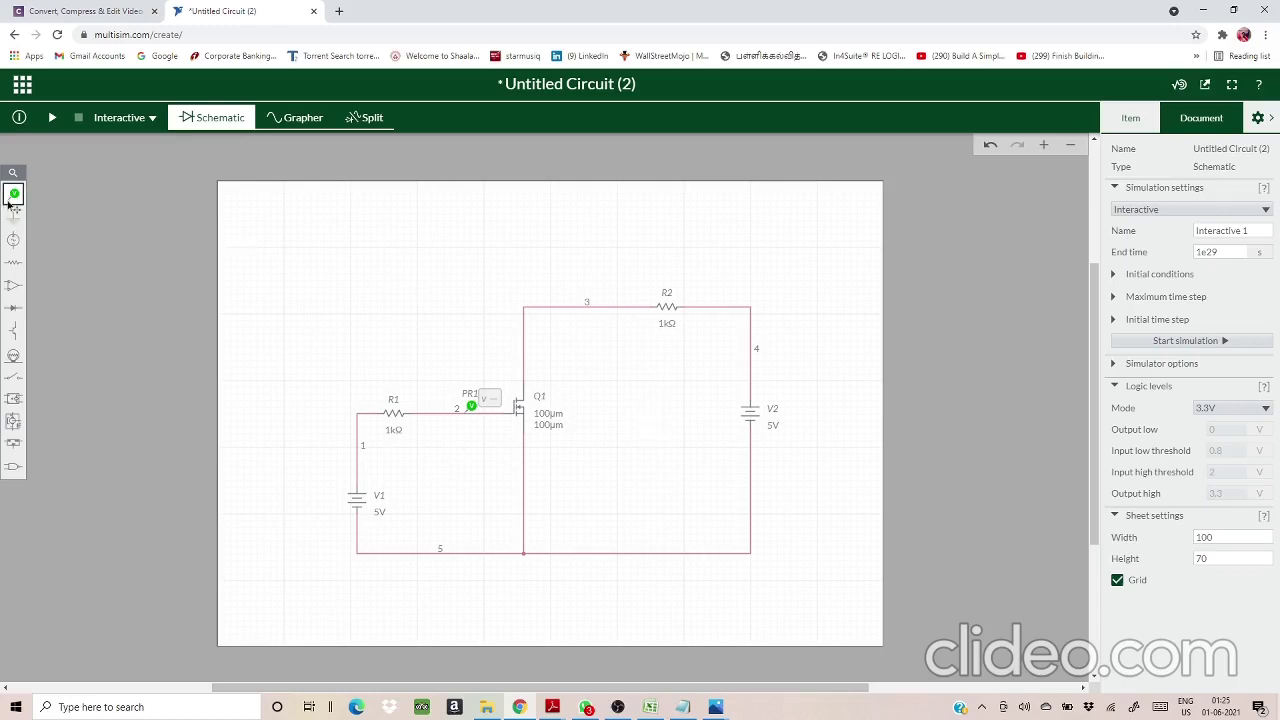
Step: Place a combined voltage and current probe on the wire between the transistor's drain and R2
mouse_move(10, 200)
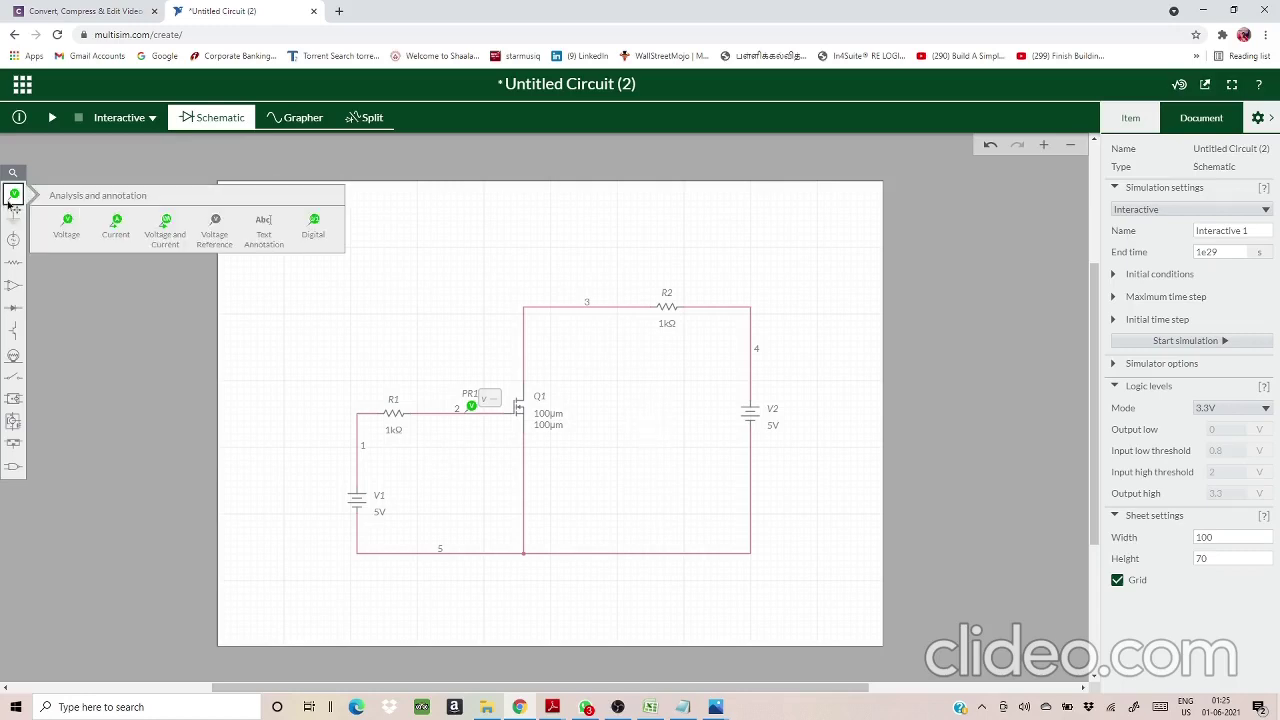
click(163, 234)
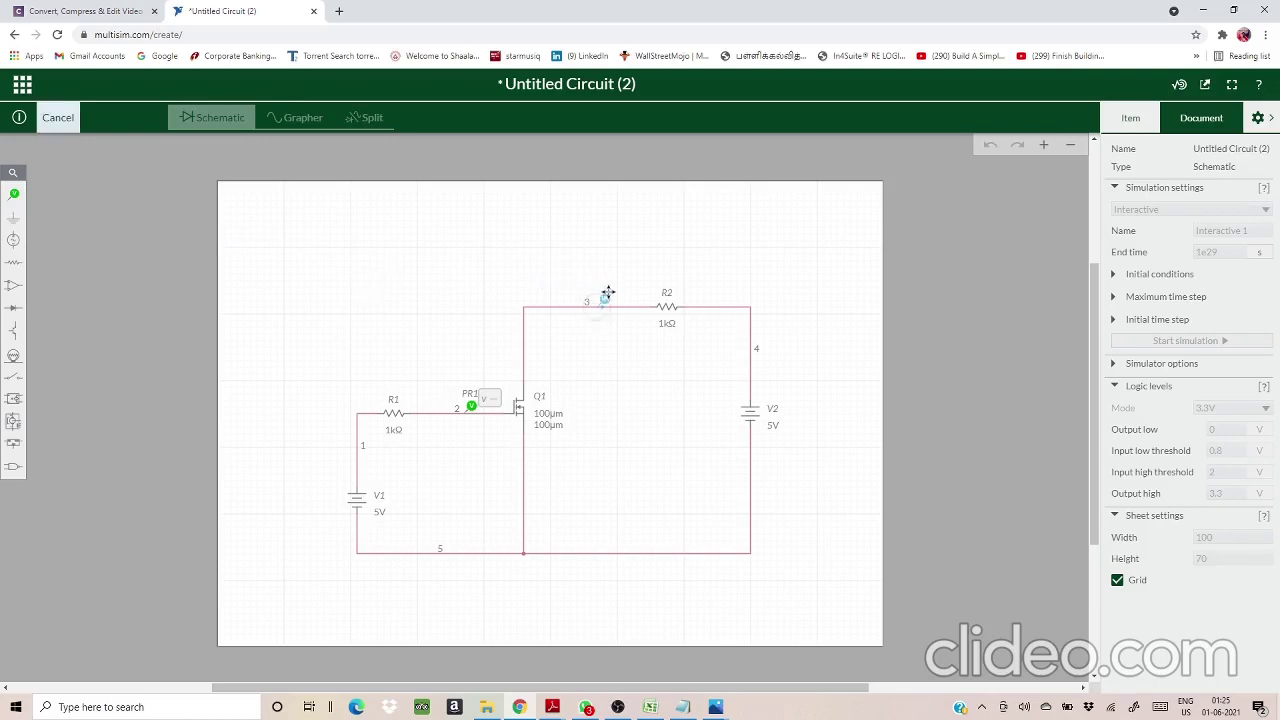
click(607, 293)
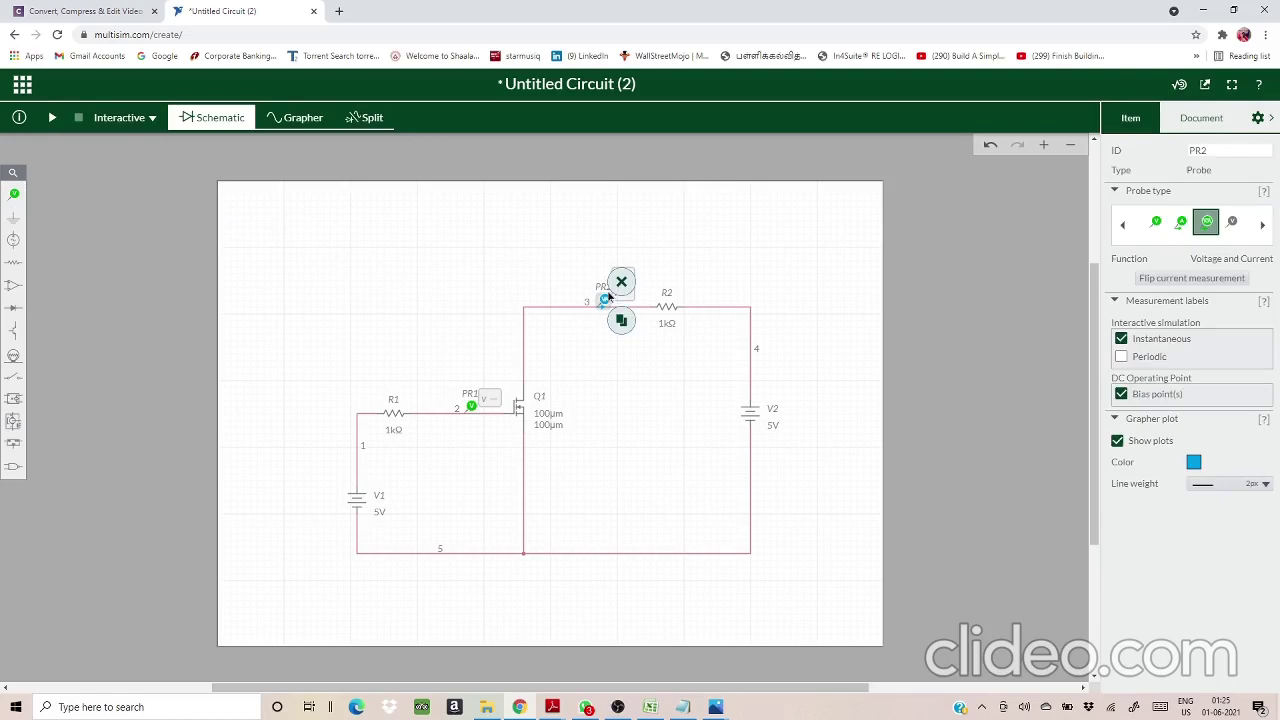
click(662, 355)
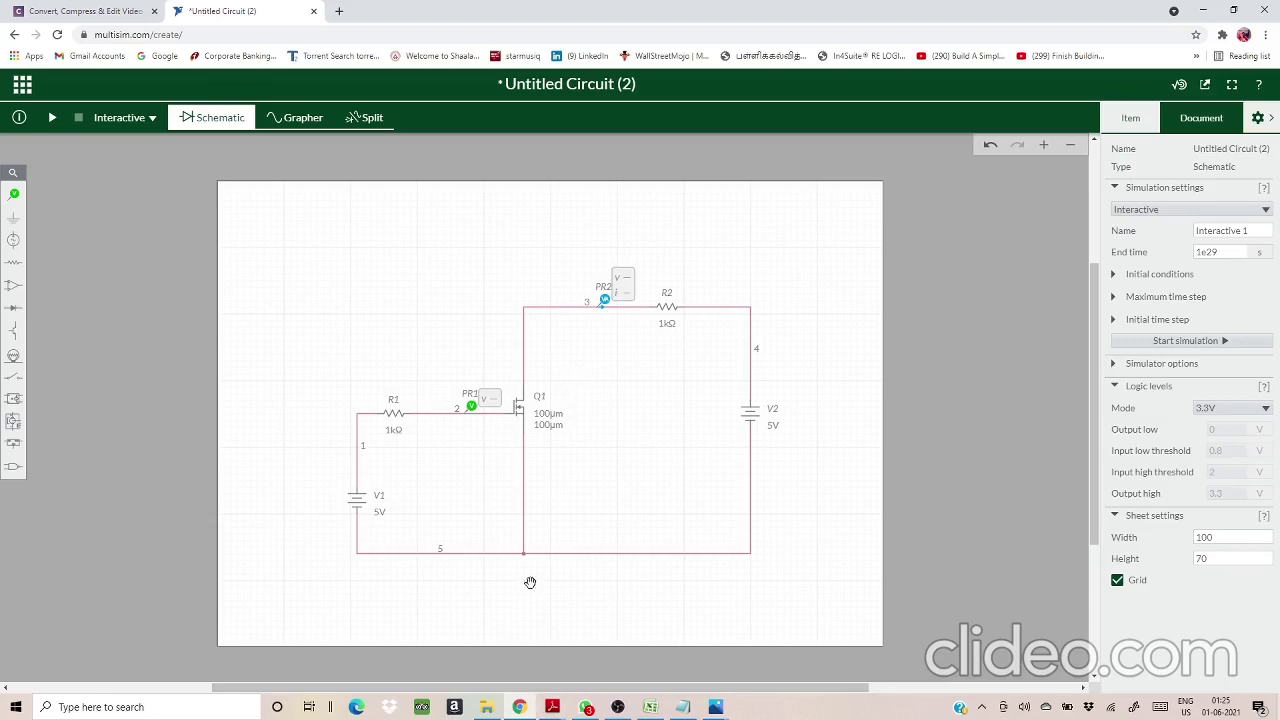
Step: Place a ground on the junction below the transistor where both sources' return wires meet
click(14, 218)
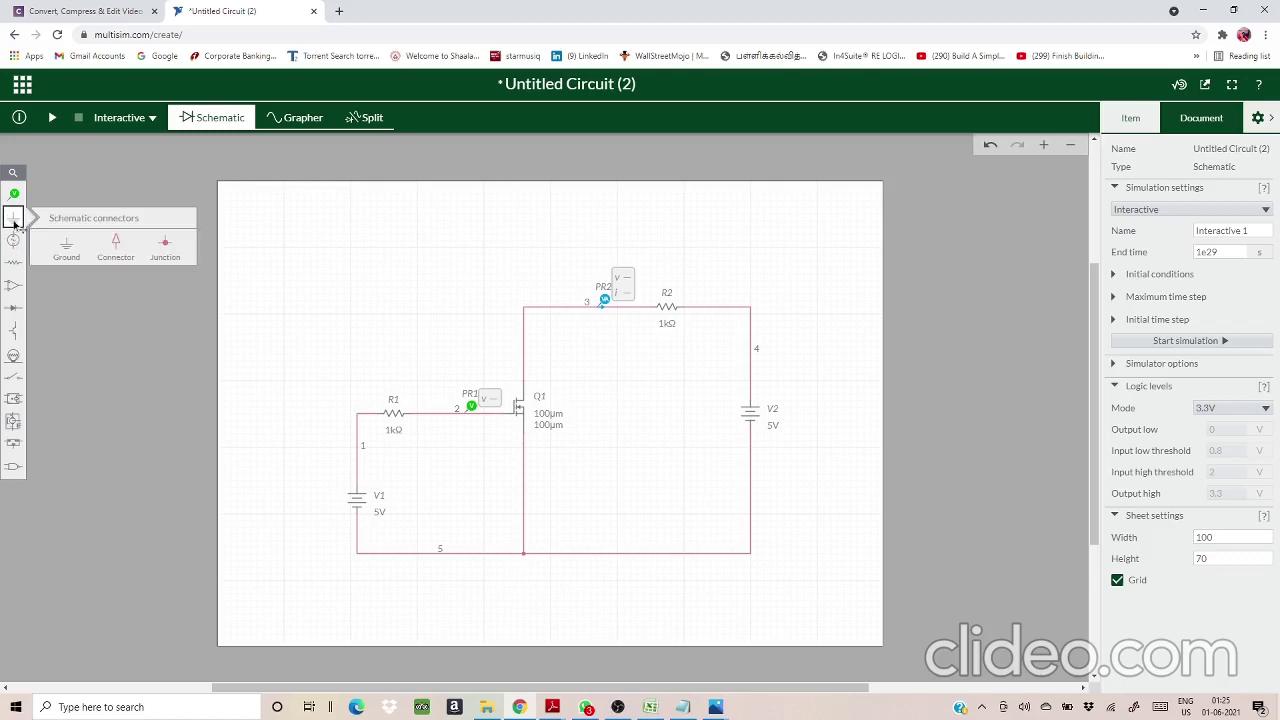
click(63, 250)
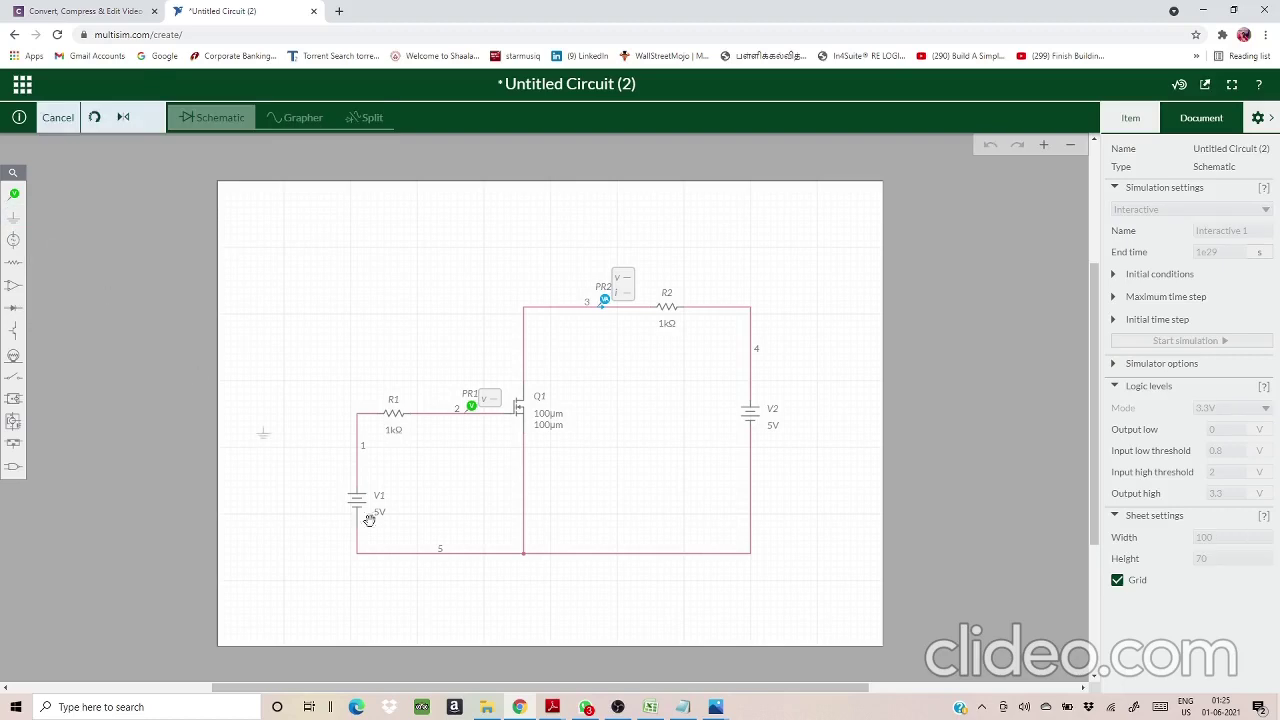
click(522, 557)
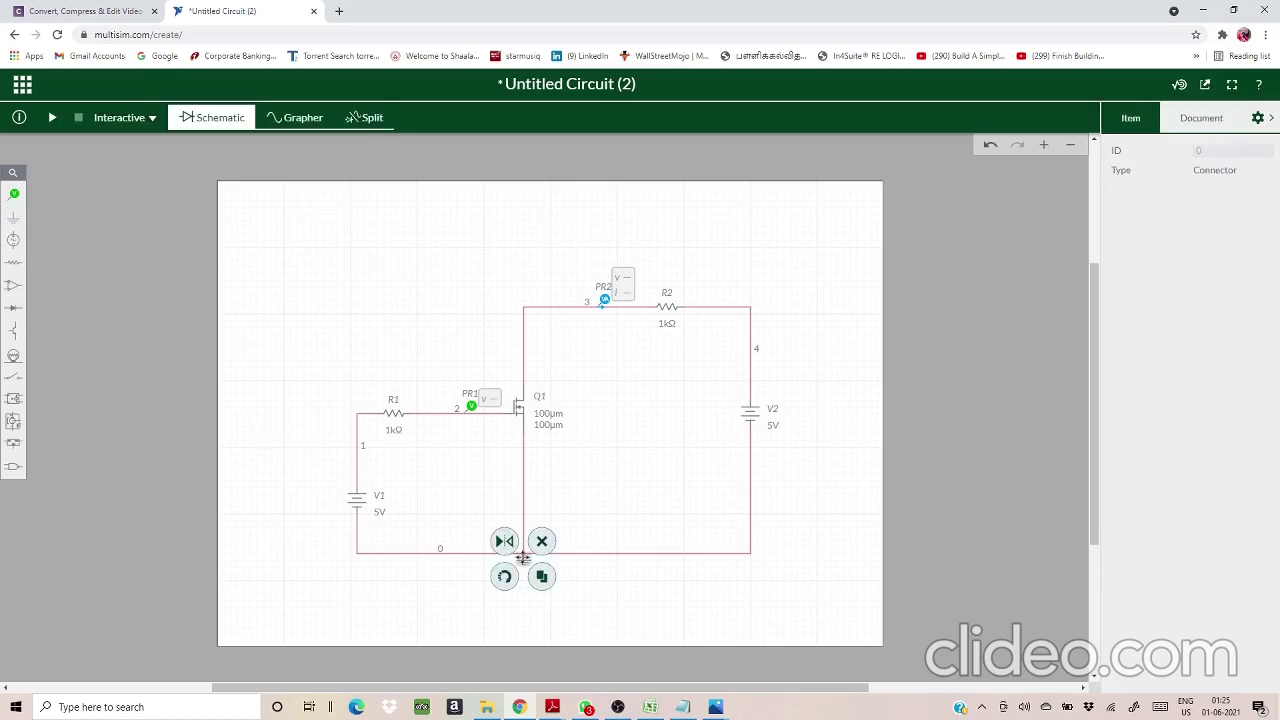
click(611, 601)
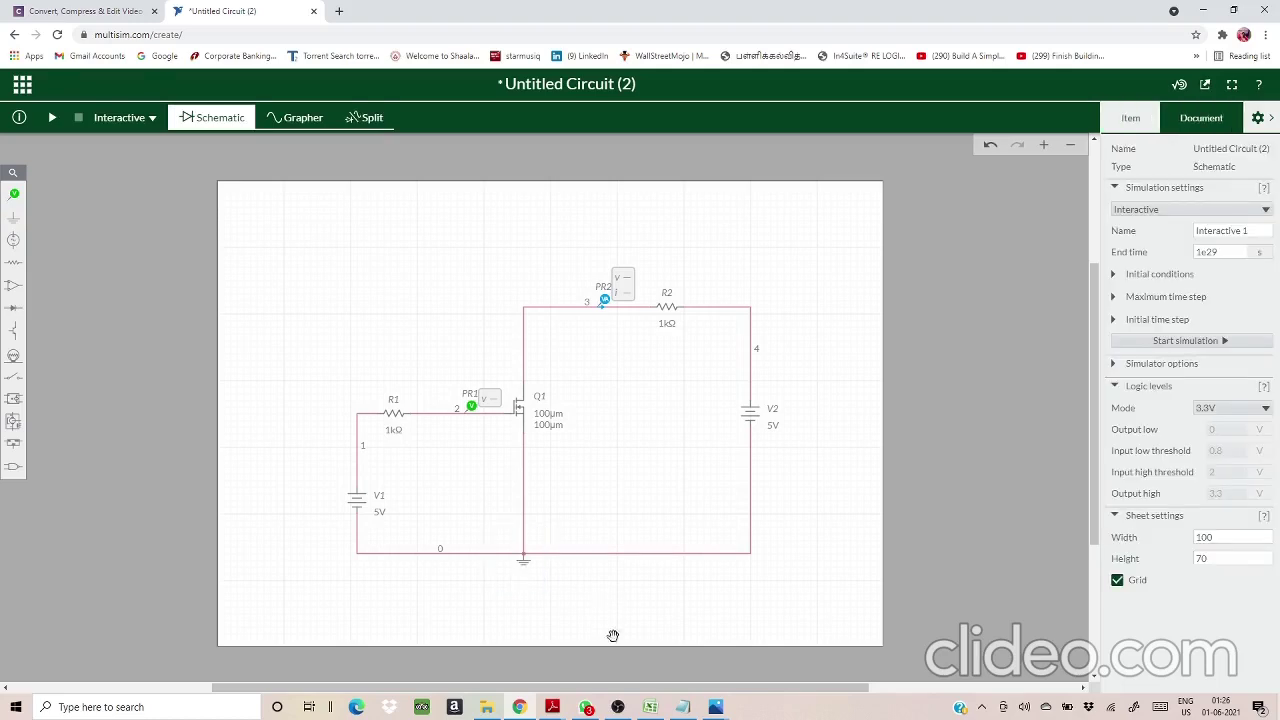
Step: Switch to the lab manual PDF, examine the drain characteristics tabulation for its gate-source voltages, and return to Multisim Live
mouse_move(555, 712)
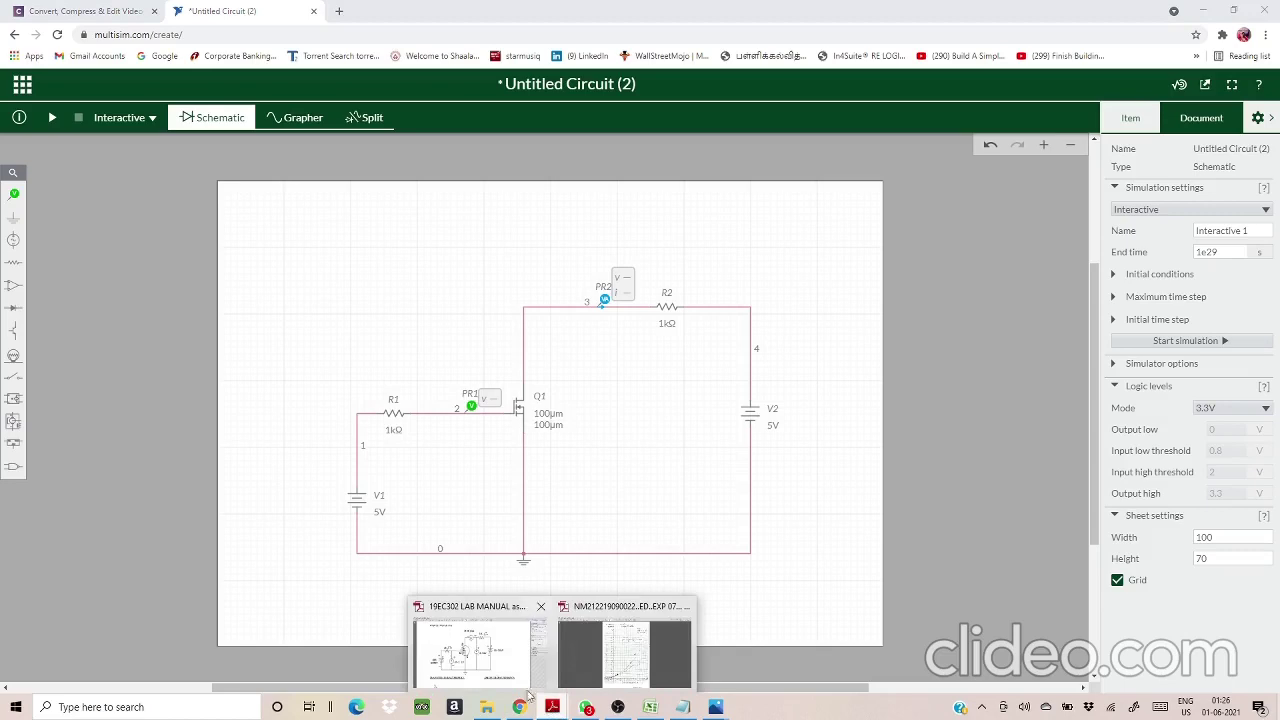
click(494, 663)
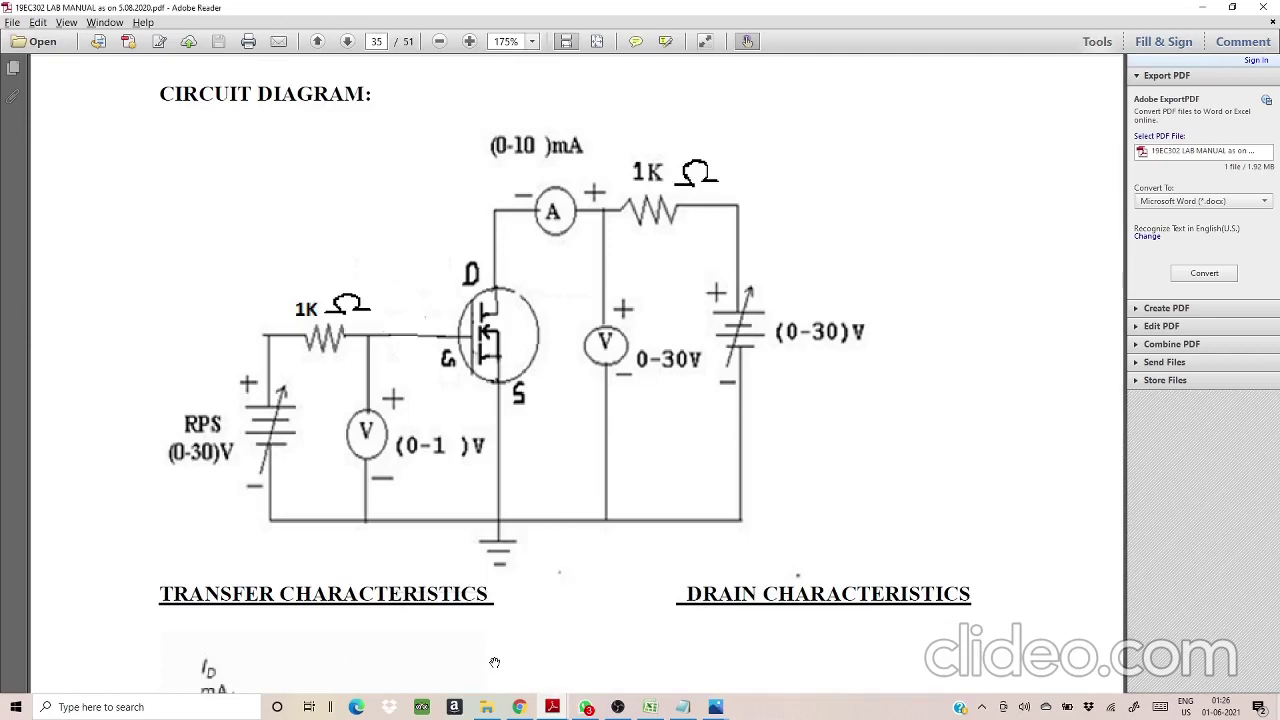
scroll(494, 663, down, 15)
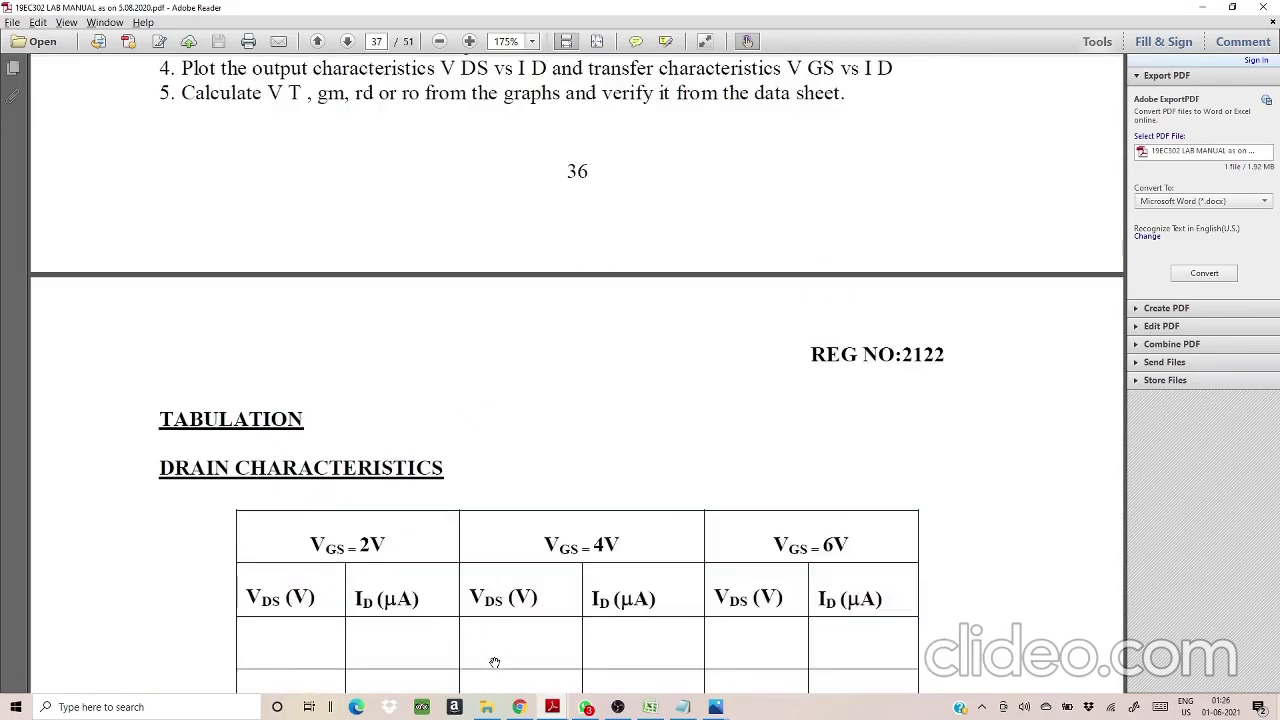
scroll(494, 663, down, 6)
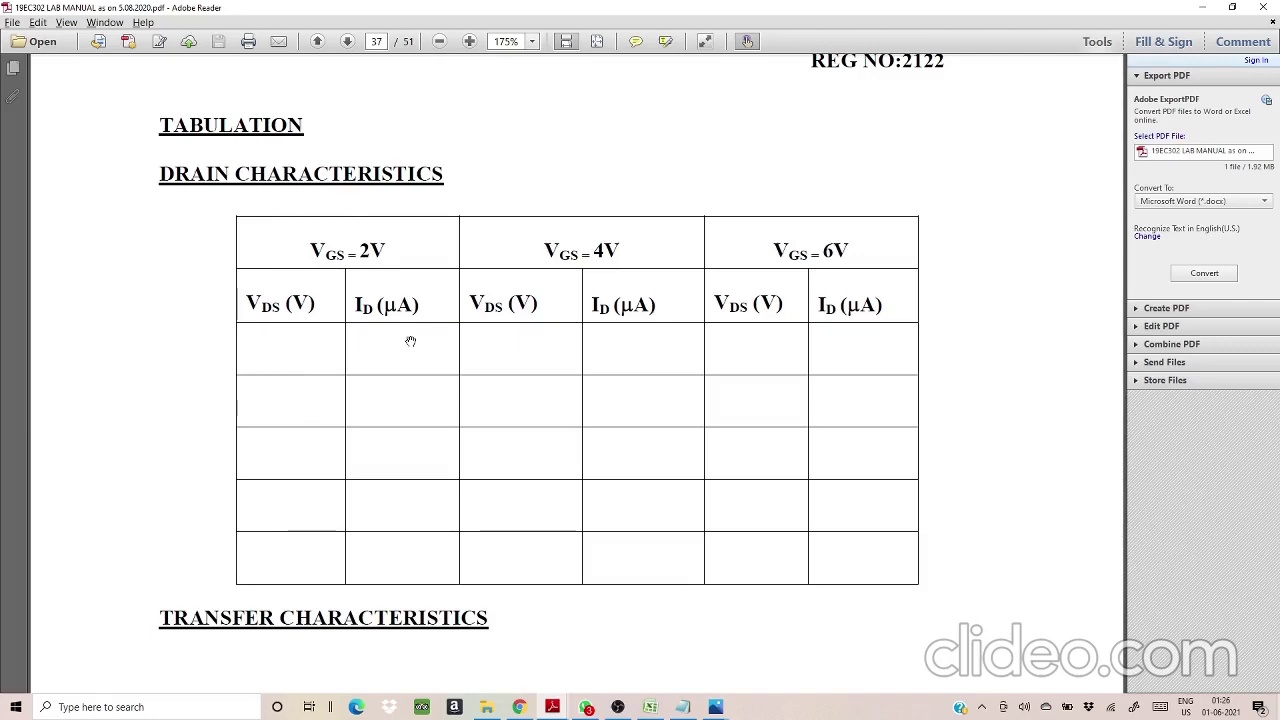
click(586, 707)
click(588, 707)
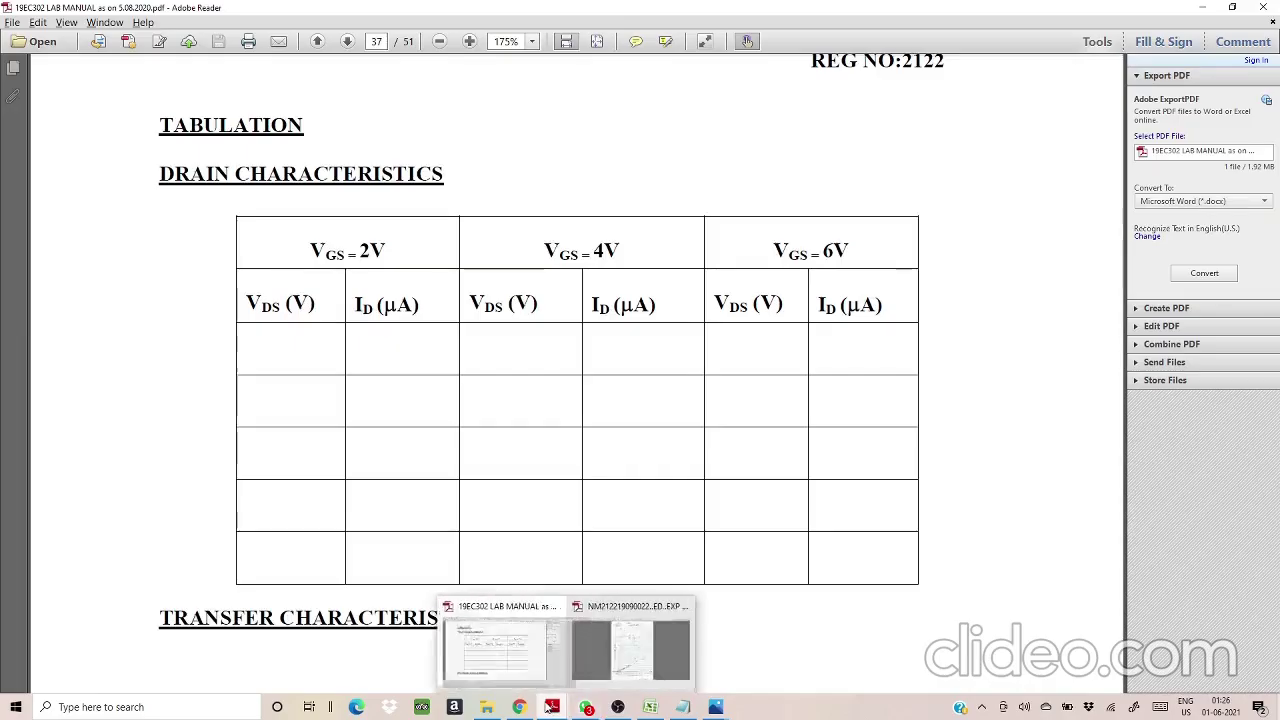
click(522, 707)
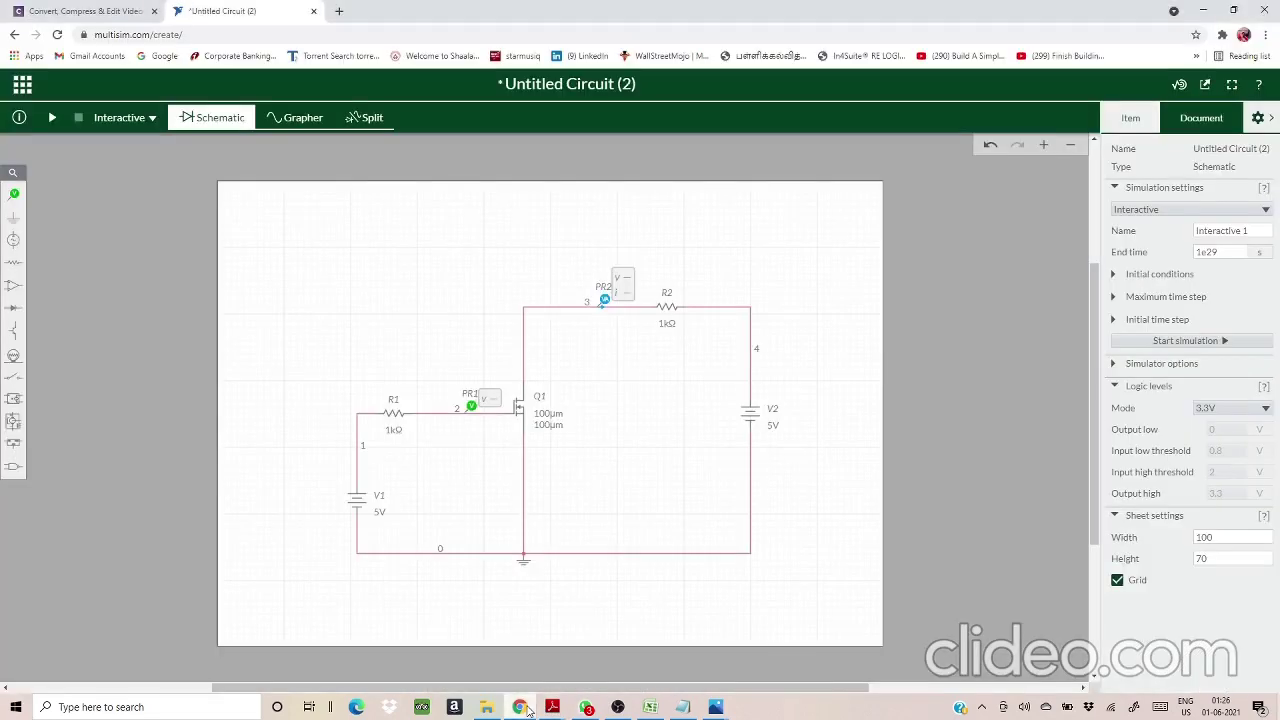
Step: Examine transistor Q1's model parameters, symbol and pin details
click(518, 410)
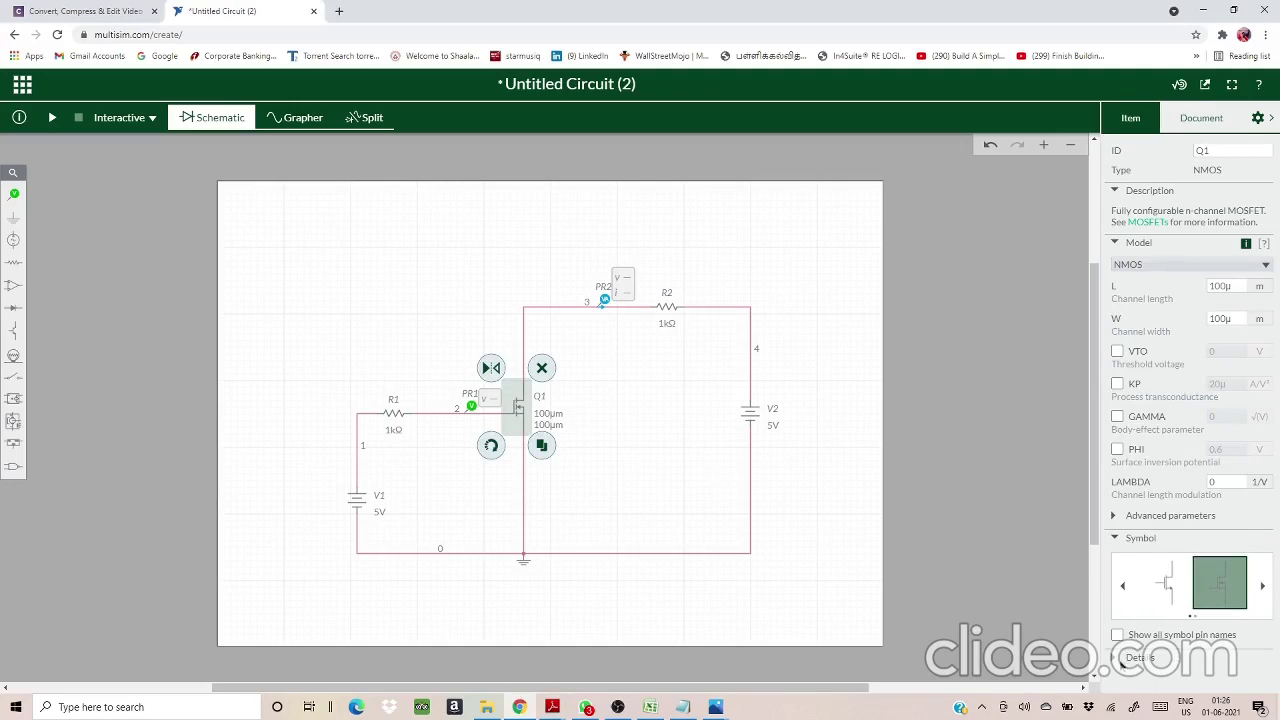
scroll(1115, 660, down, 1)
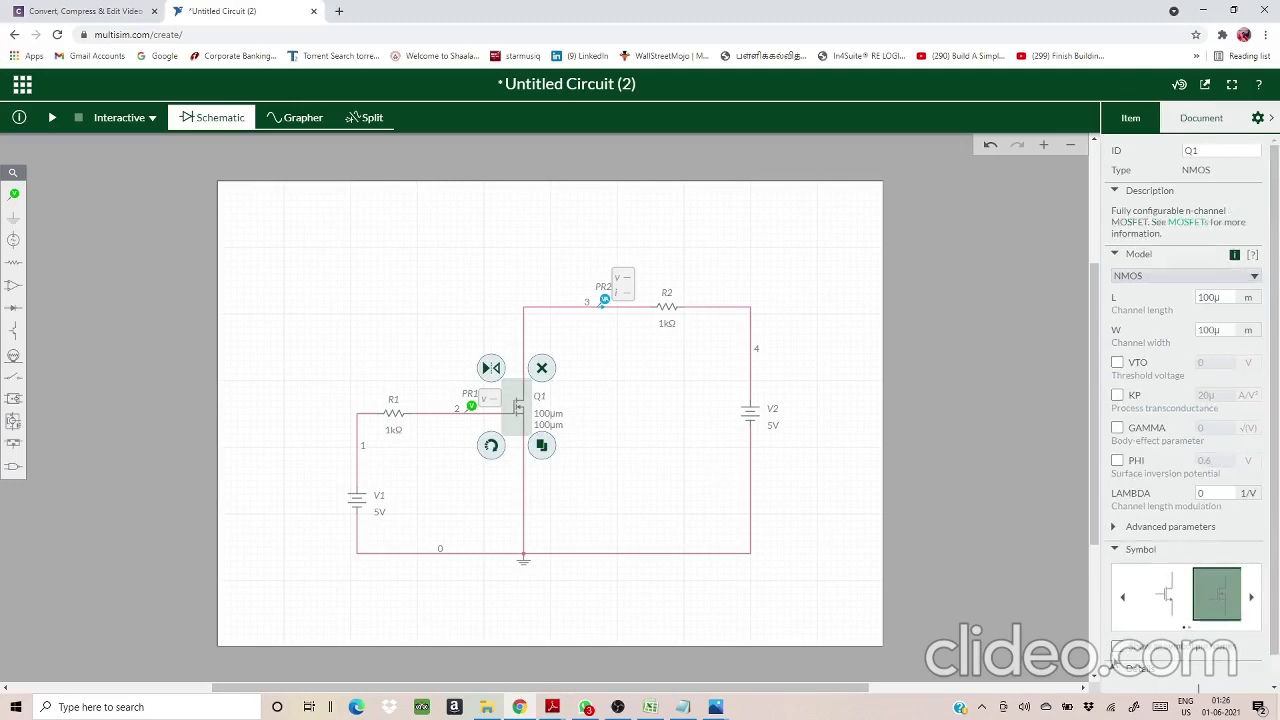
scroll(1277, 565, down, 1)
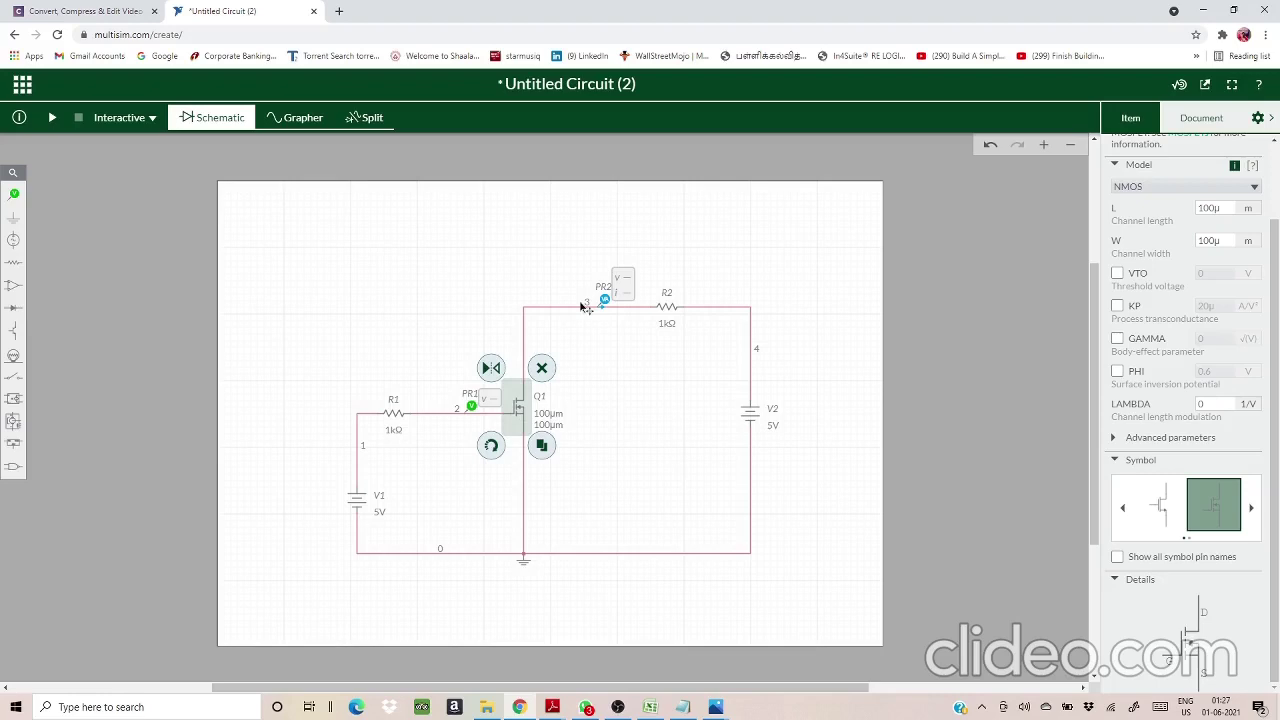
click(683, 460)
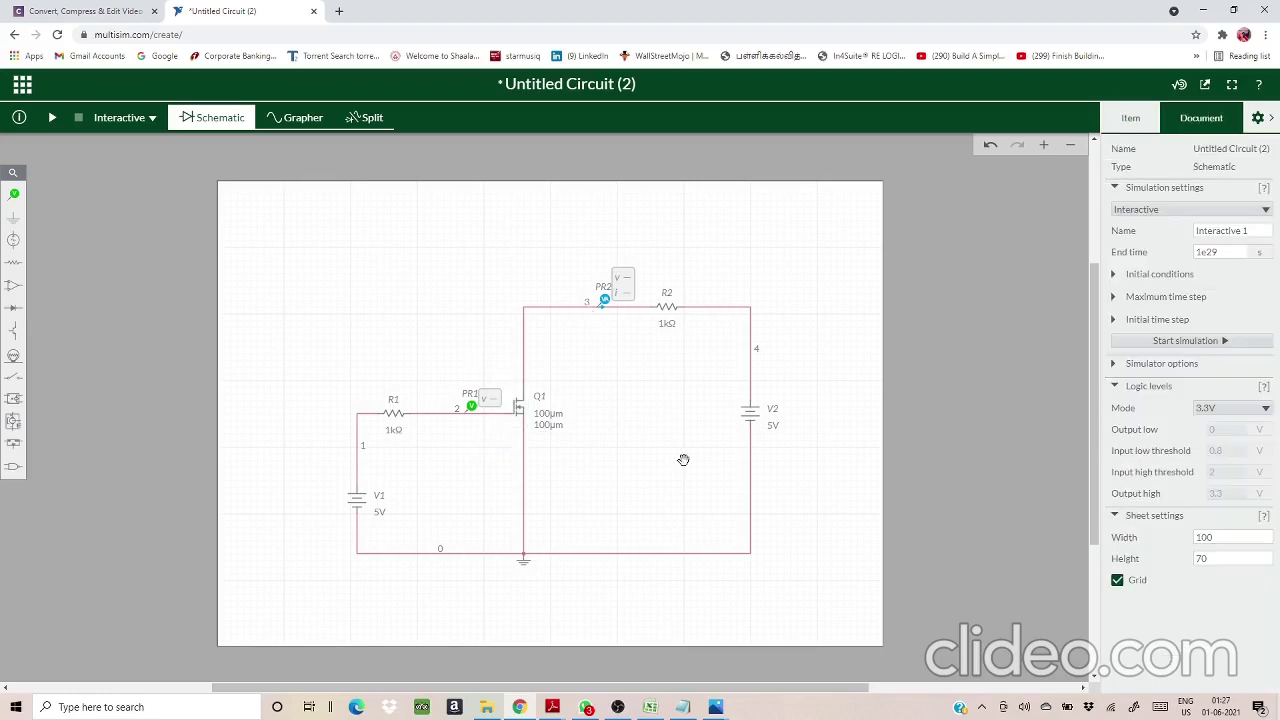
Step: Set the voltage of the gate-side source V1 to 2 V
click(379, 517)
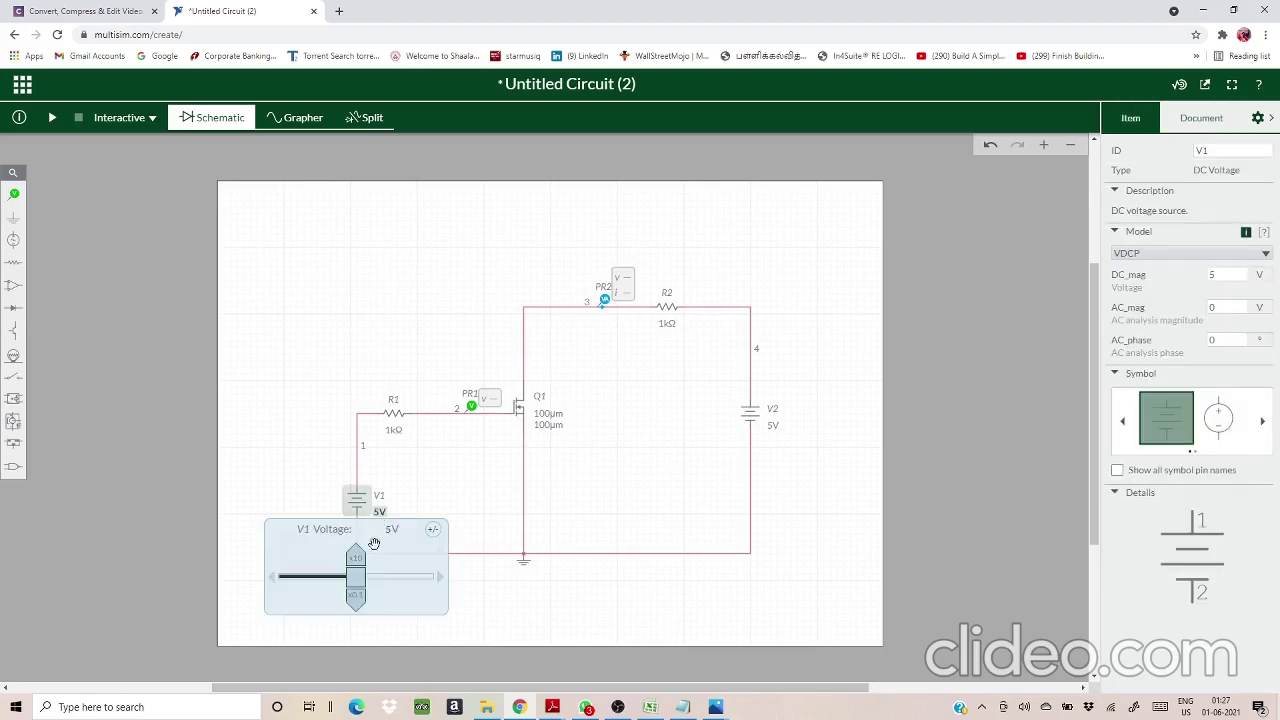
drag(362, 588, 322, 580)
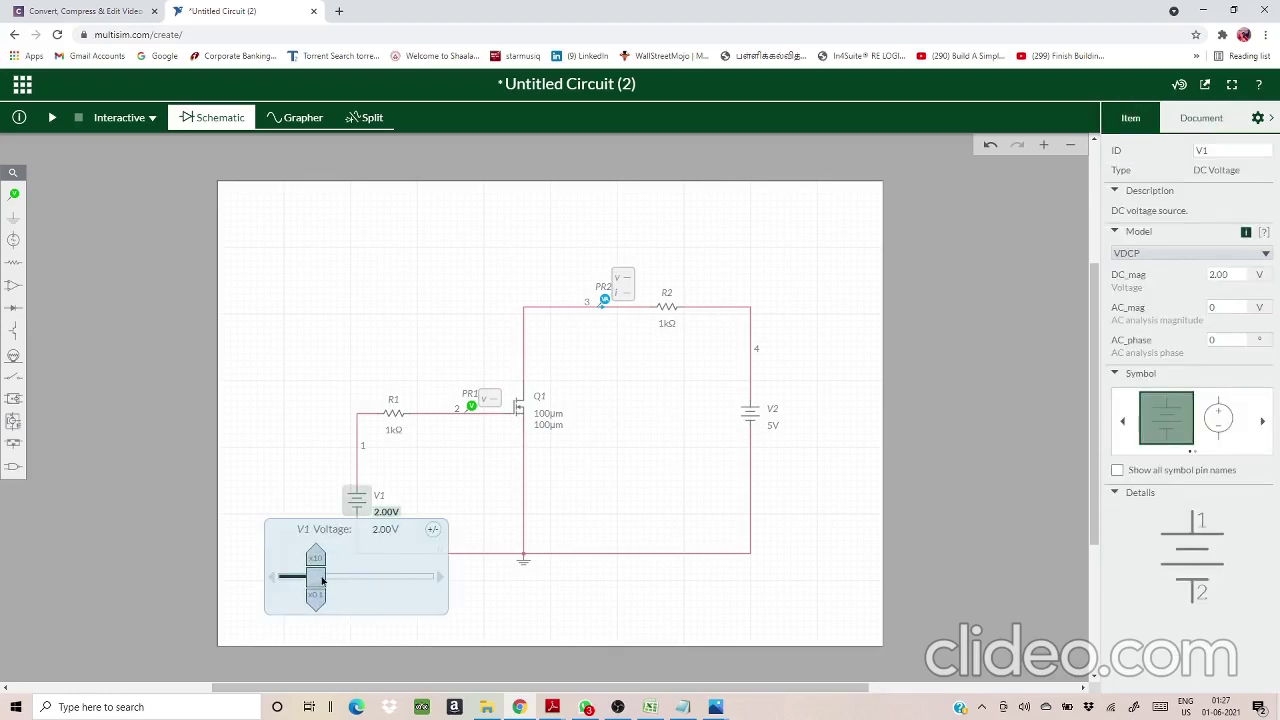
click(501, 608)
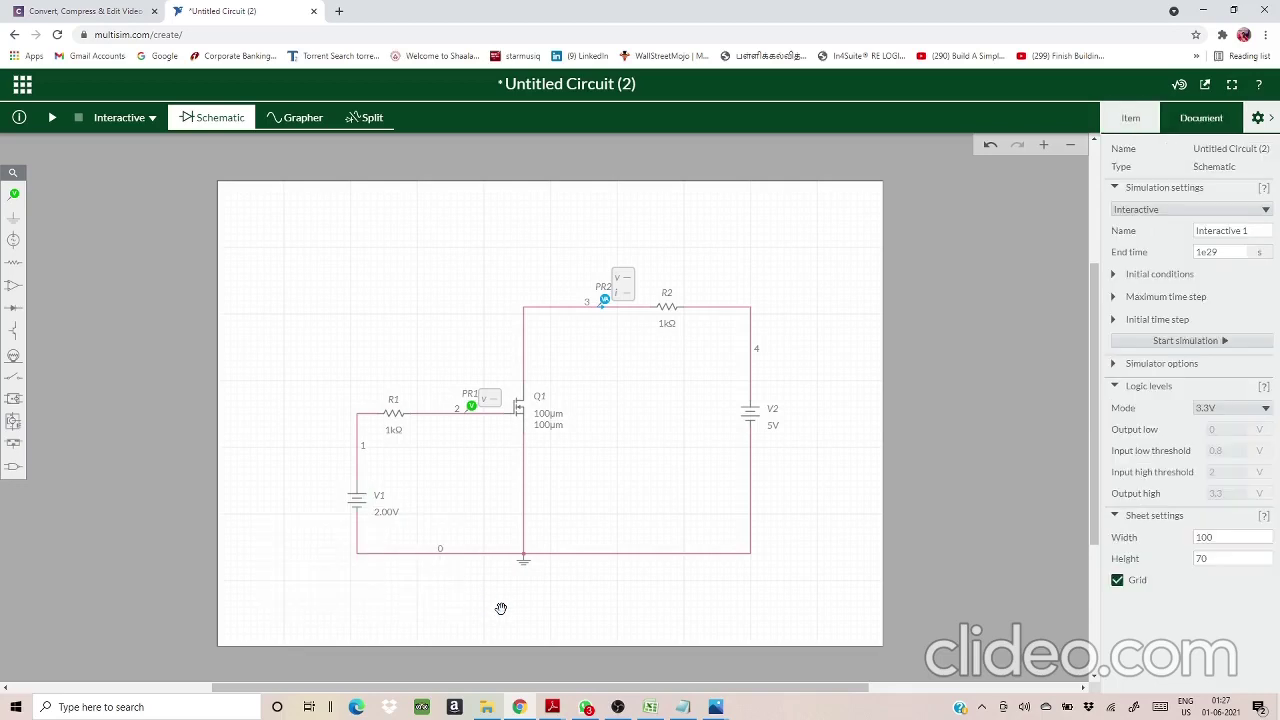
click(354, 497)
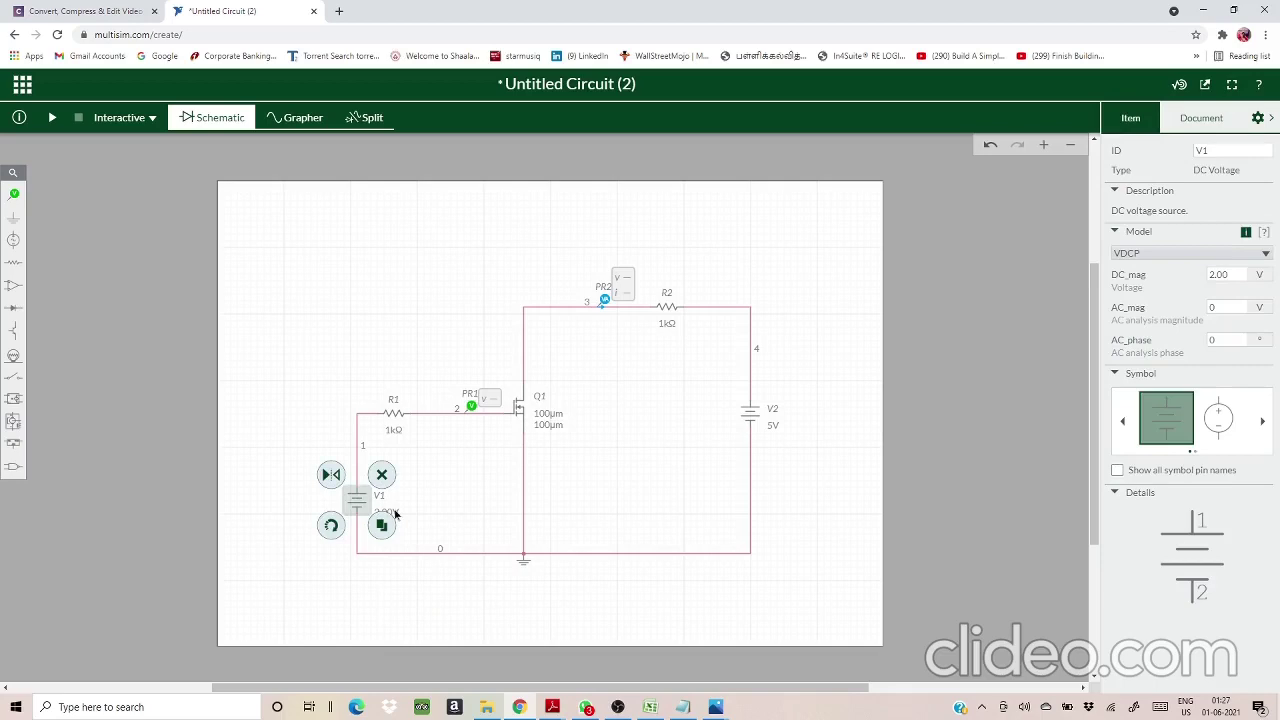
click(395, 513)
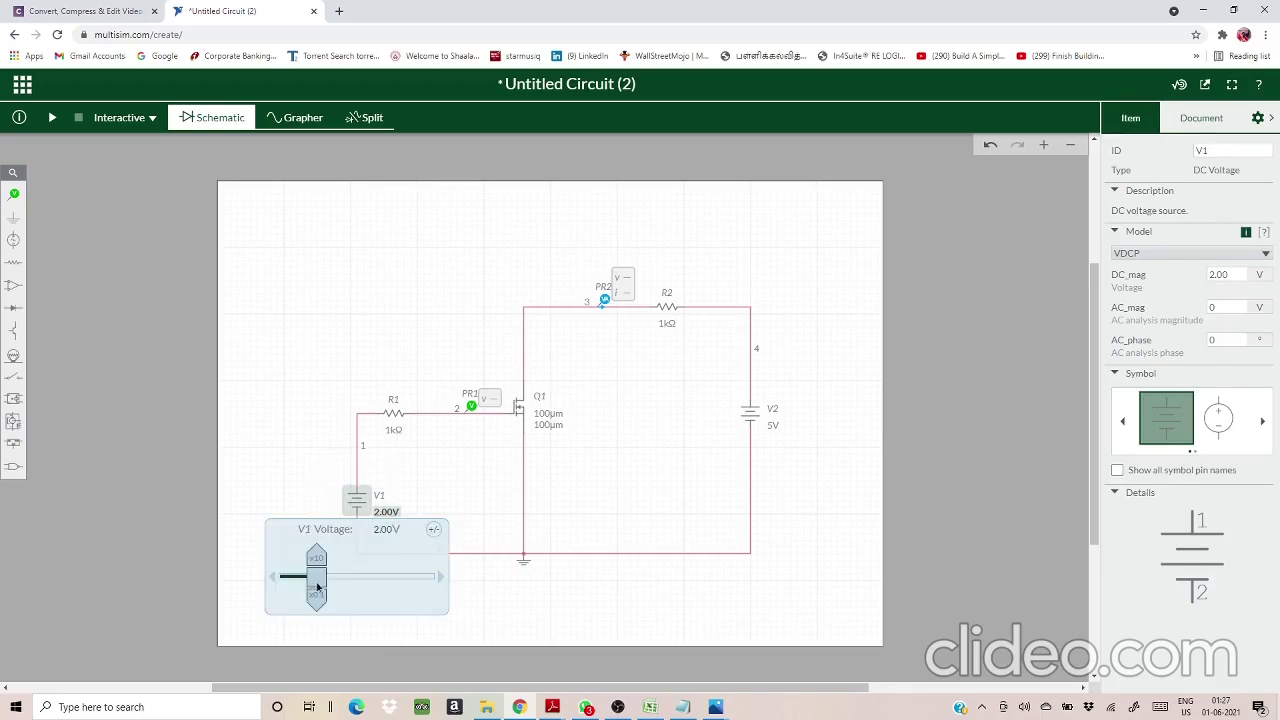
mouse_move(325, 588)
mouse_down()
mouse_move(362, 585)
mouse_move(317, 581)
mouse_up()
click(489, 611)
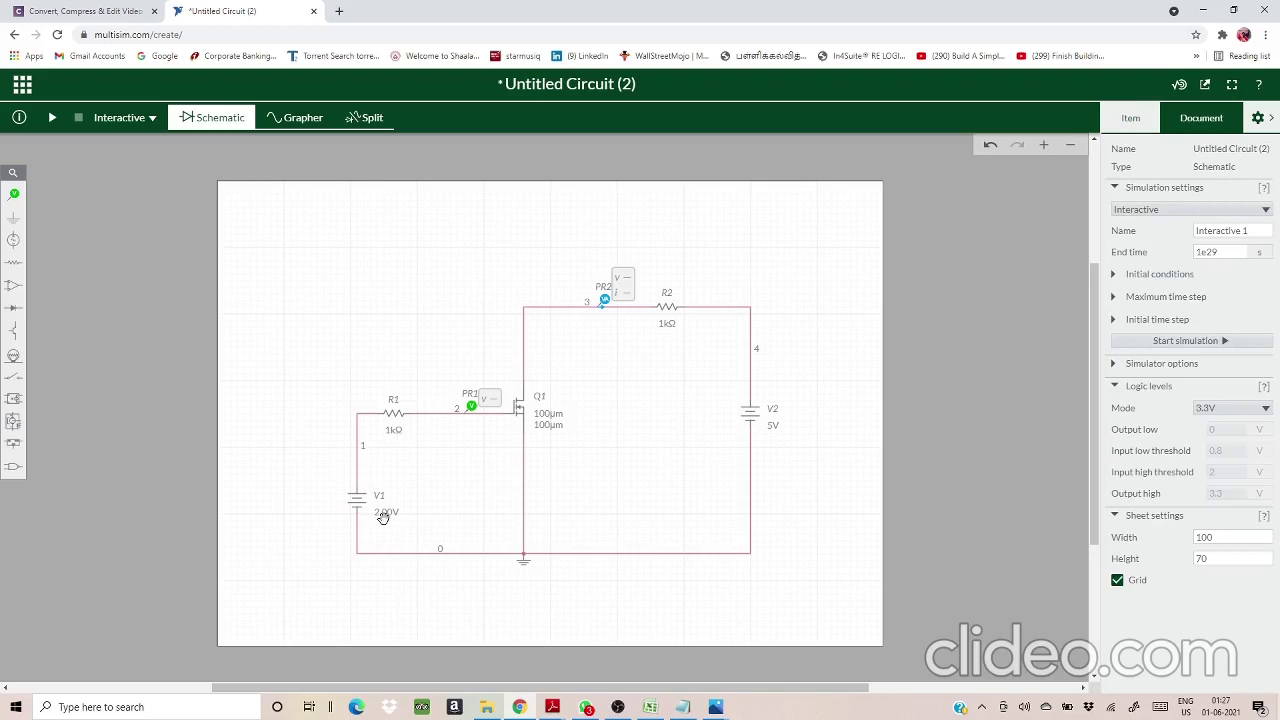
Step: Set the voltage of the drain-side source V2 to 2 V and start the interactive simulation
click(774, 430)
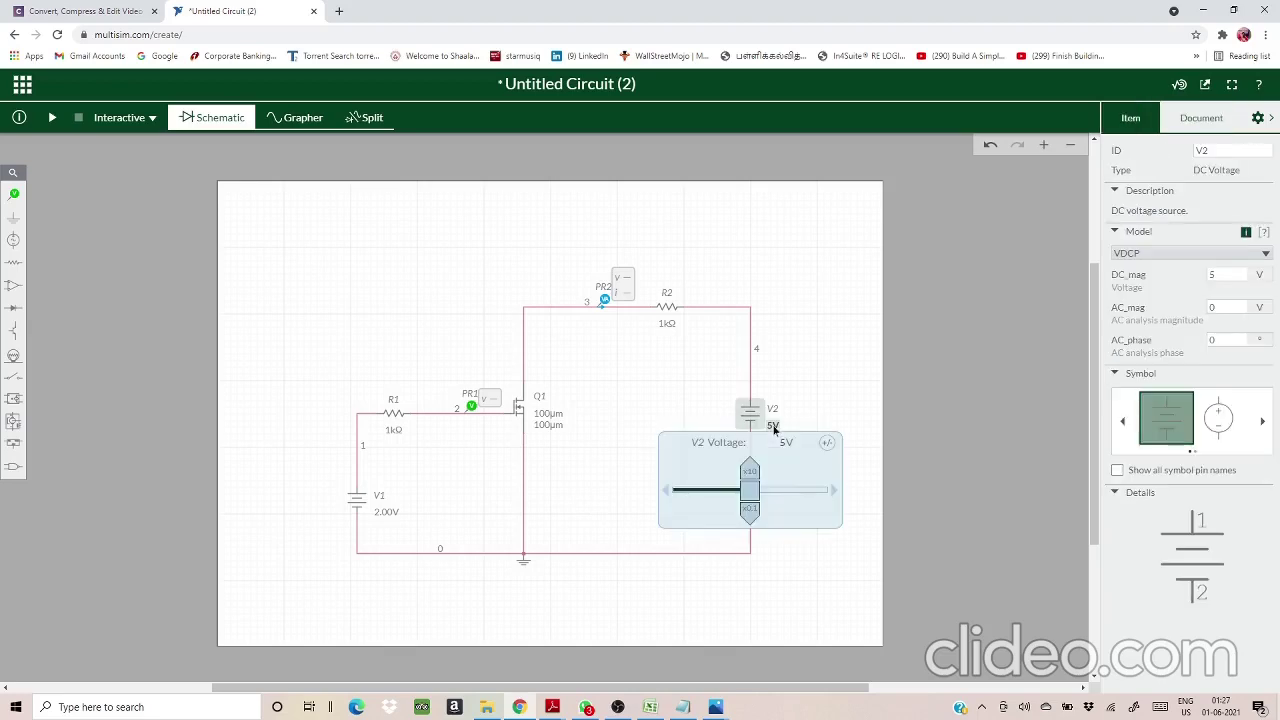
drag(749, 497, 710, 491)
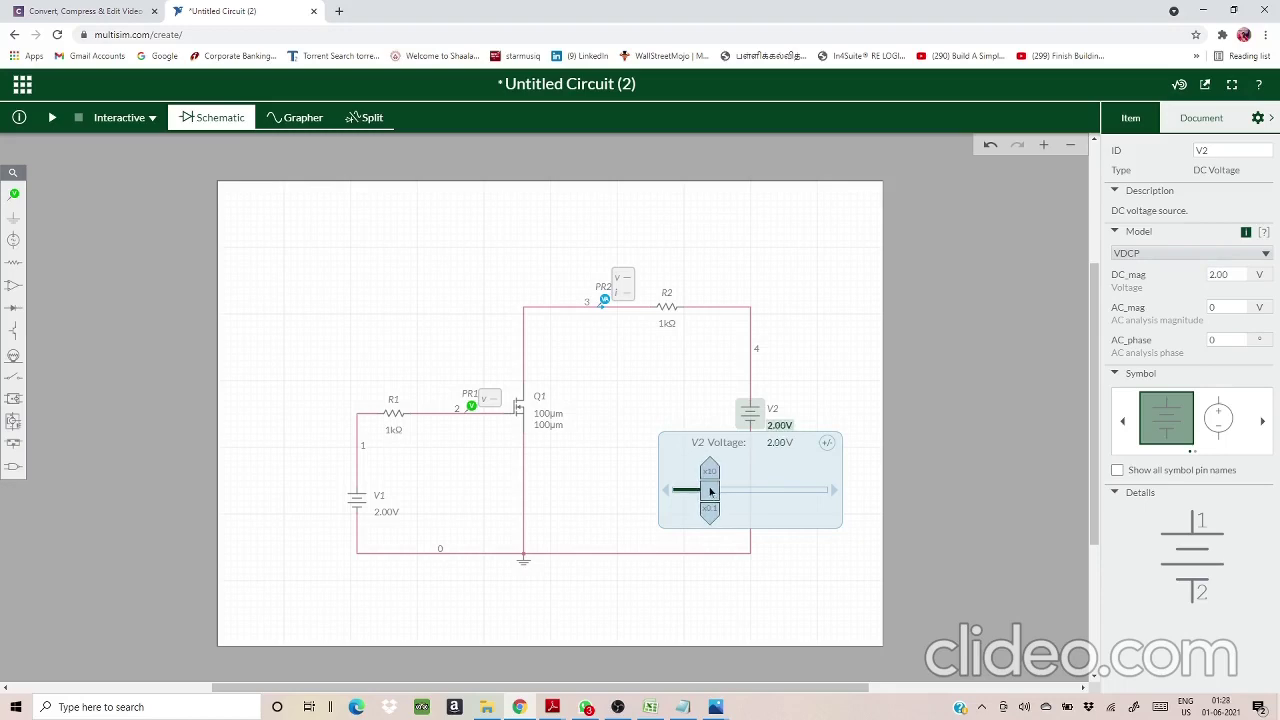
click(824, 578)
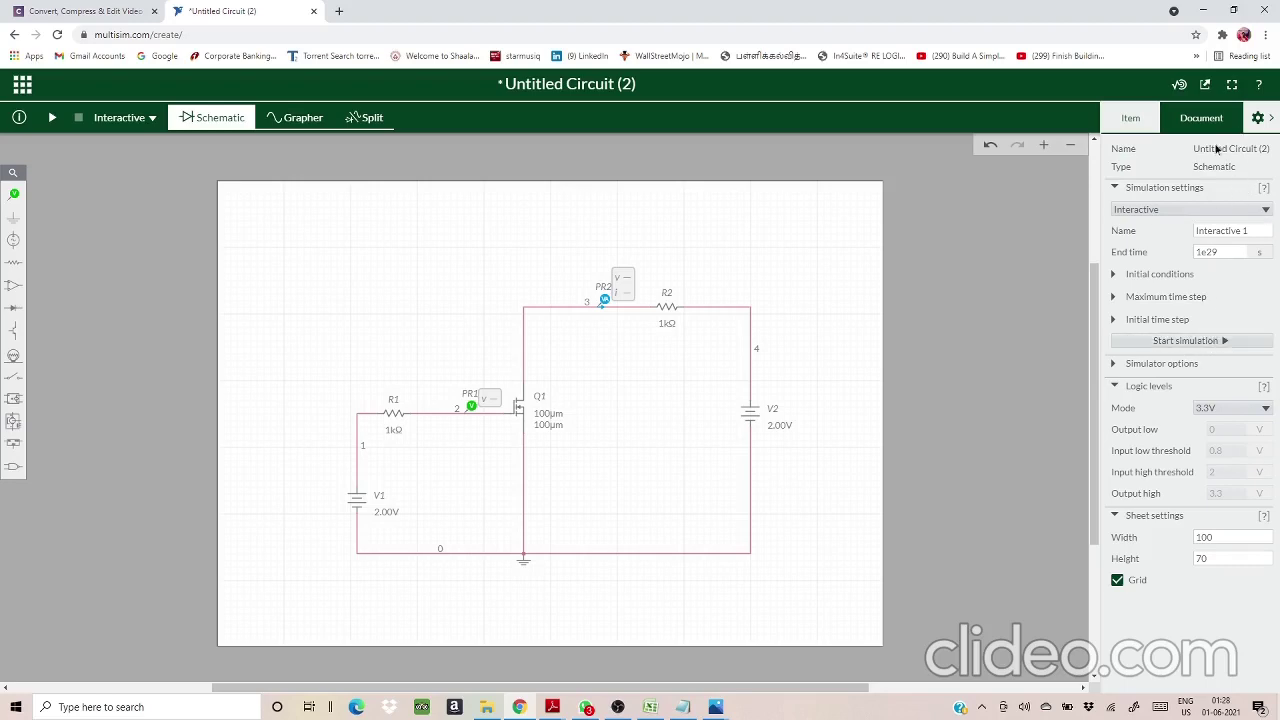
click(1200, 343)
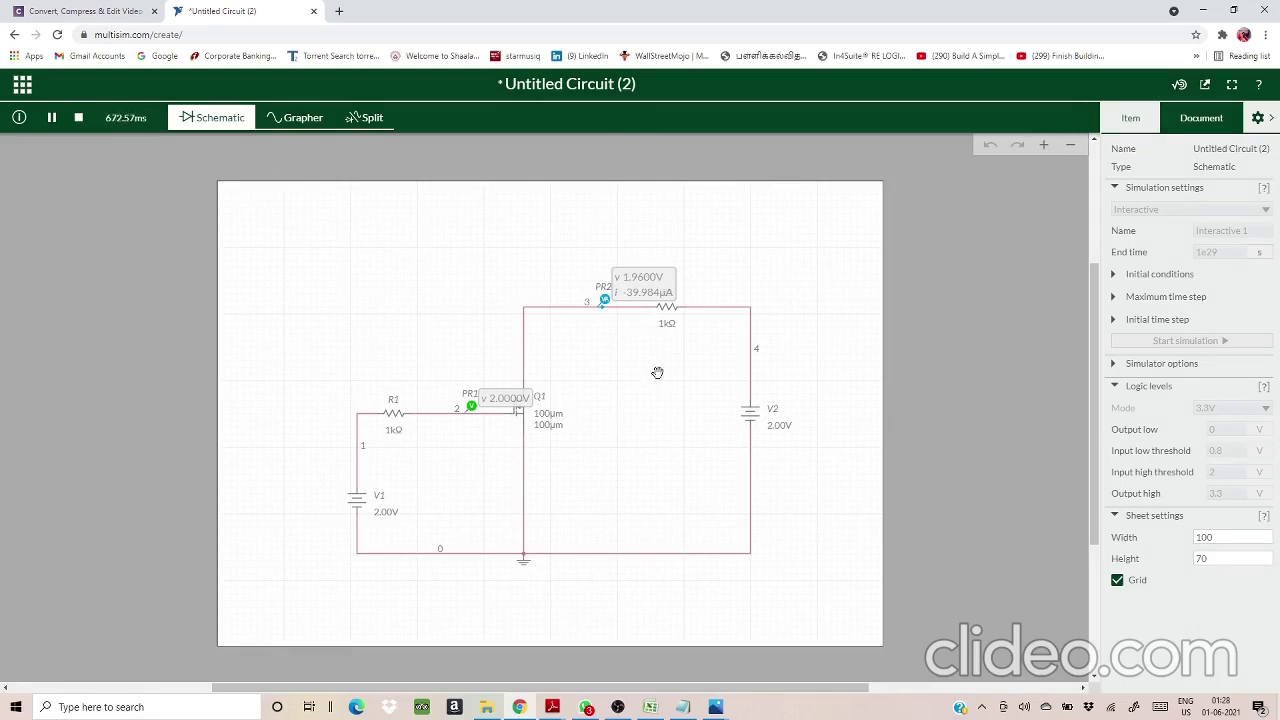
Step: Switch to the Excel tabulation and enter 39.984uA as Id for Vds 2V in the Vgs = 2V table, using probe PR2's current reading
click(652, 708)
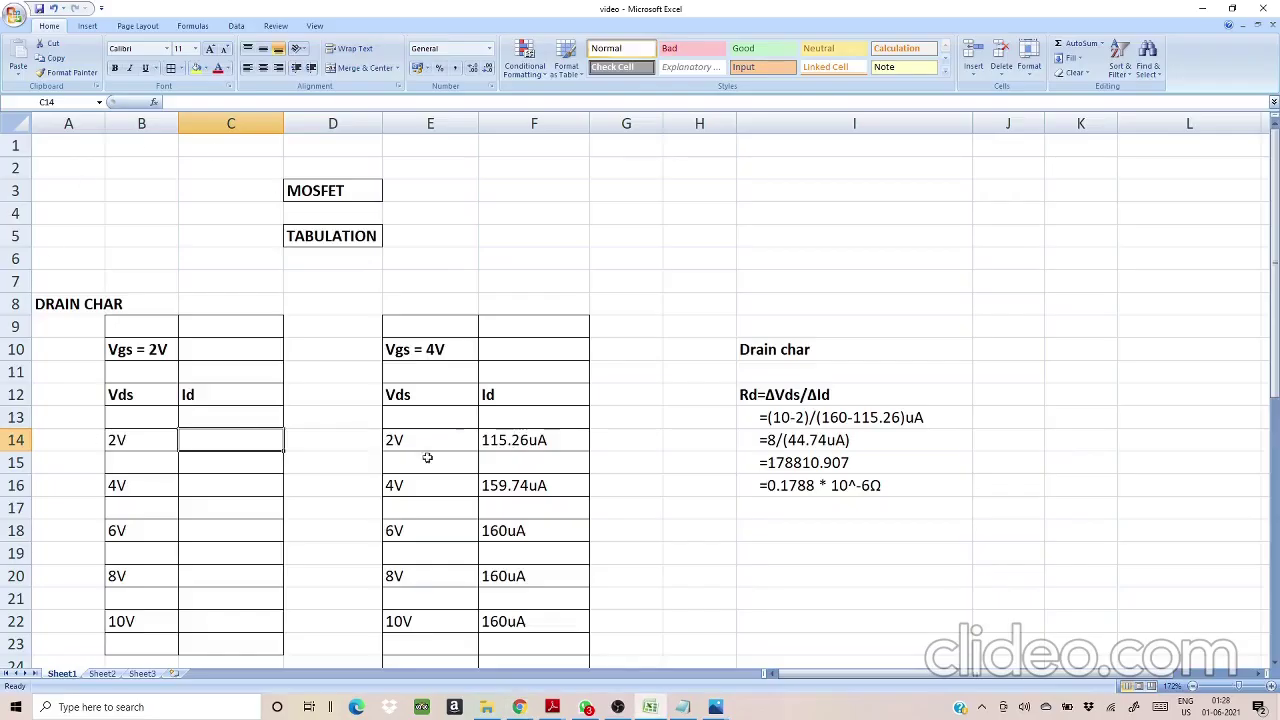
click(147, 439)
click(203, 439)
key(alt+Tab)
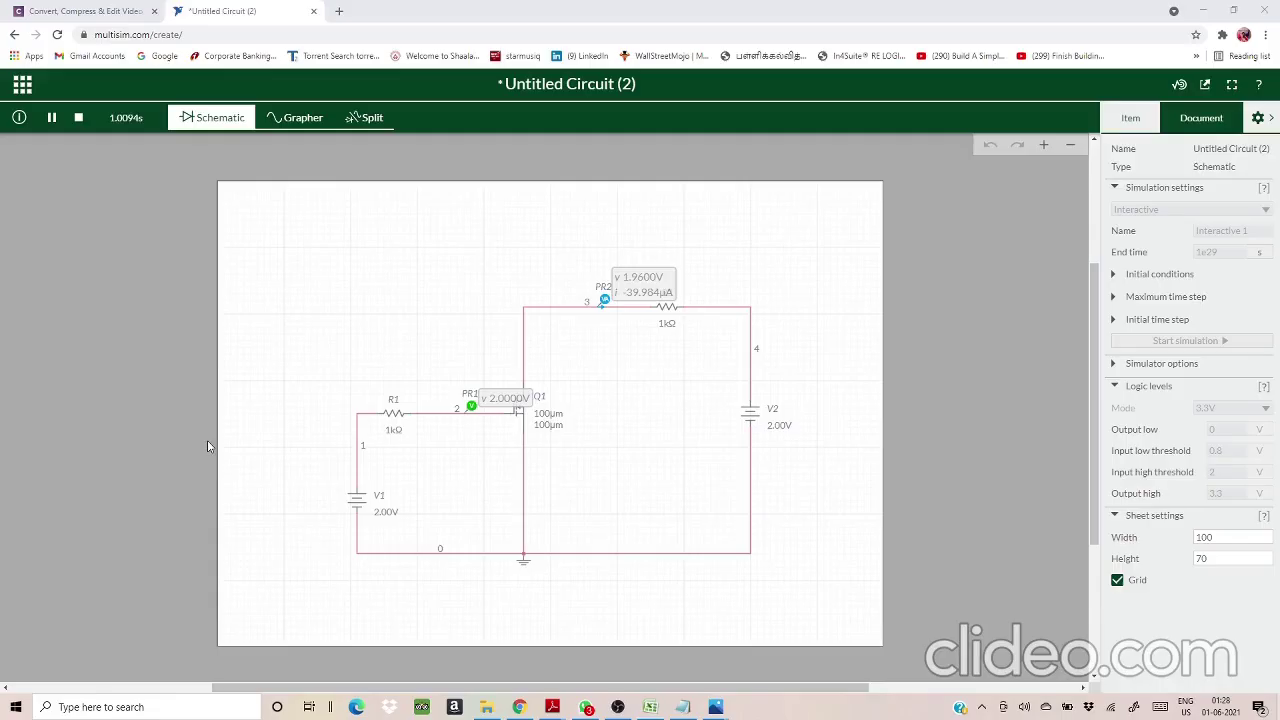
key(alt+Tab)
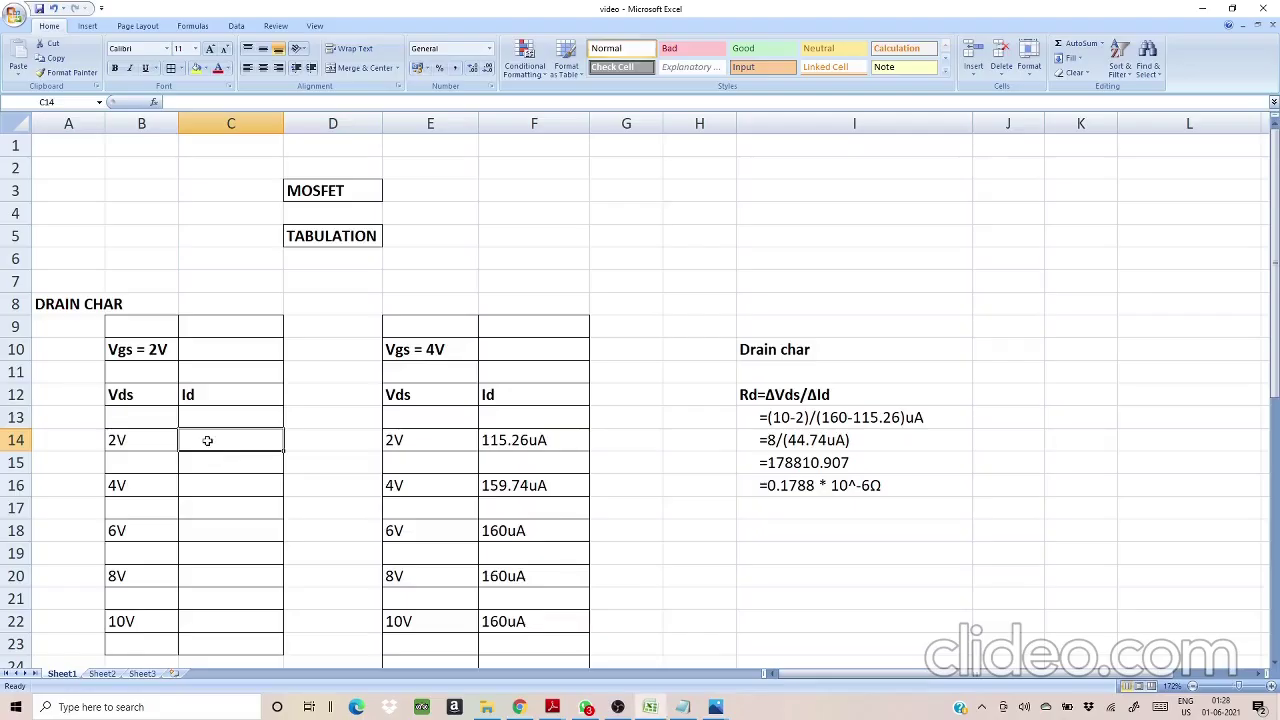
text(39.9)
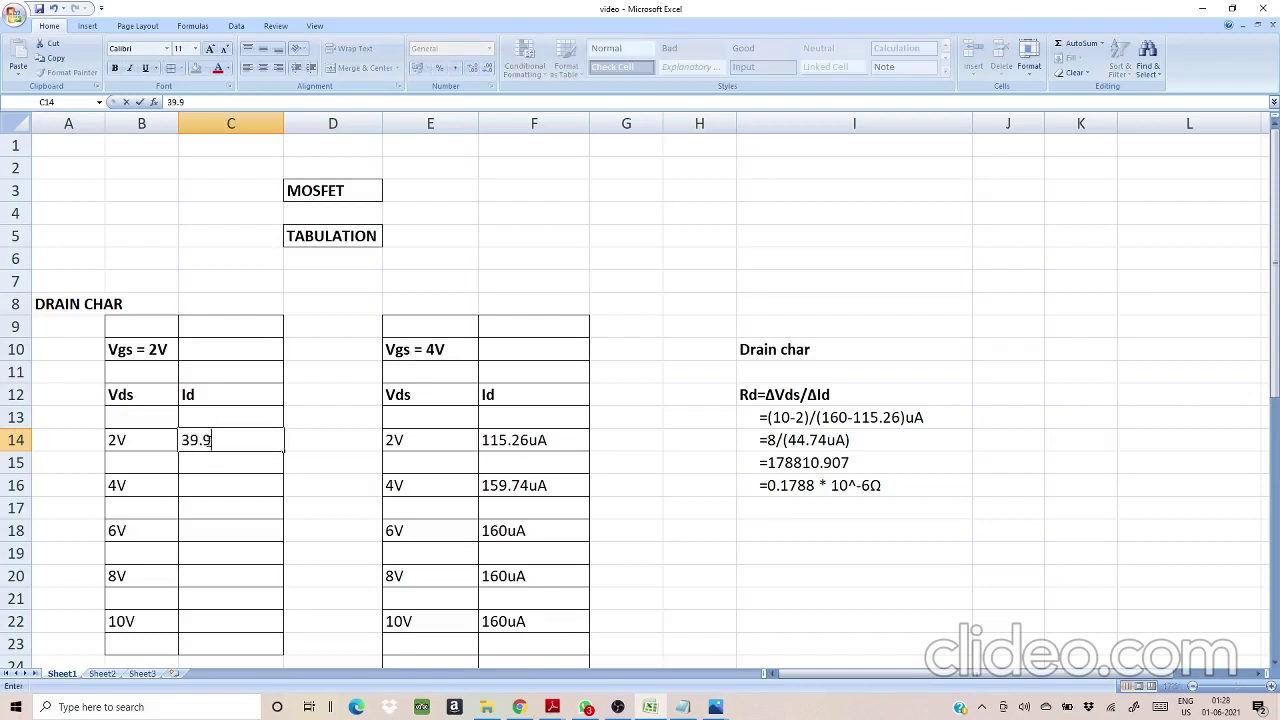
text(84uA)
click(222, 487)
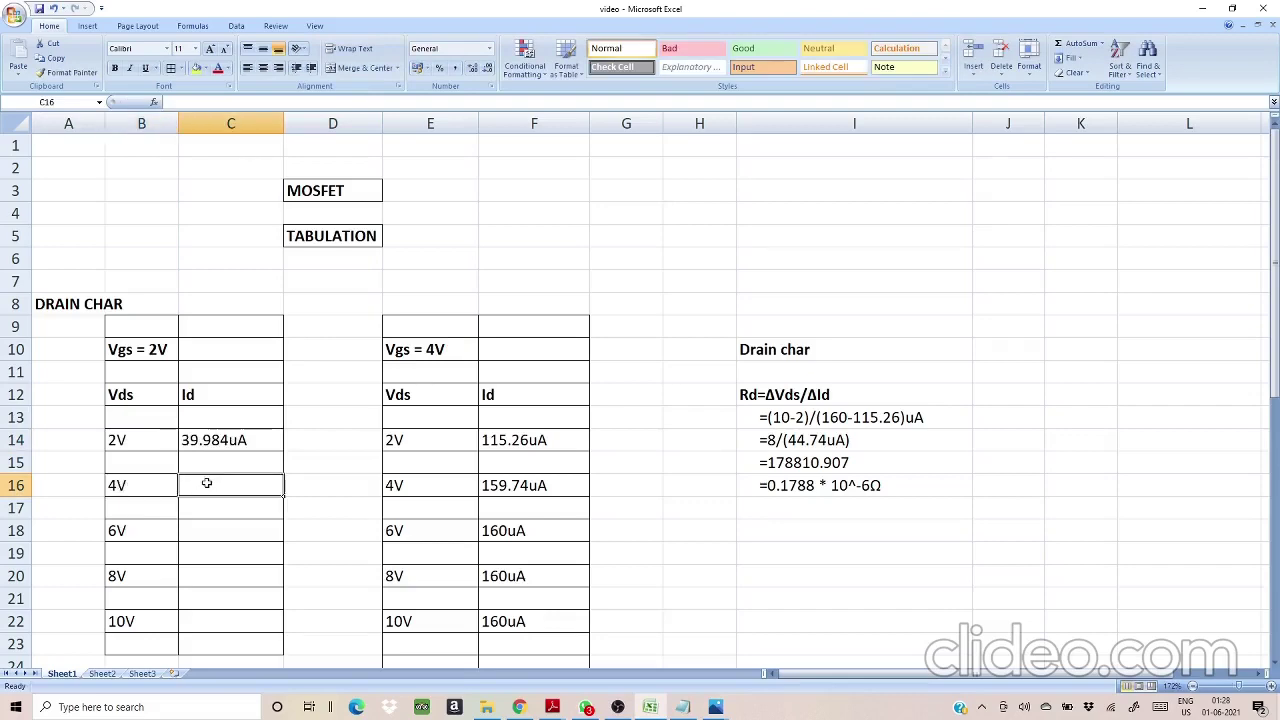
Step: Set V2 to 4 V in Multisim Live, and enter 40uA as Id for Vds 4V in Excel's Vgs = 2V table
key(alt+Tab)
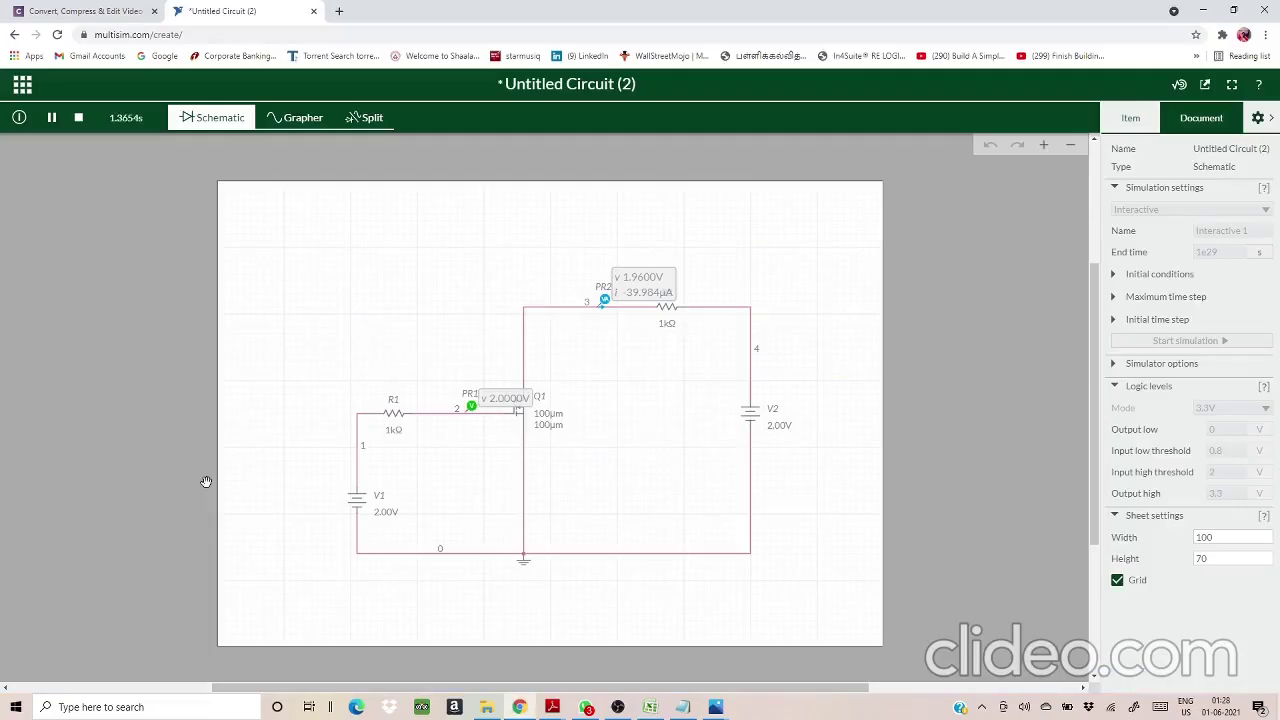
click(780, 428)
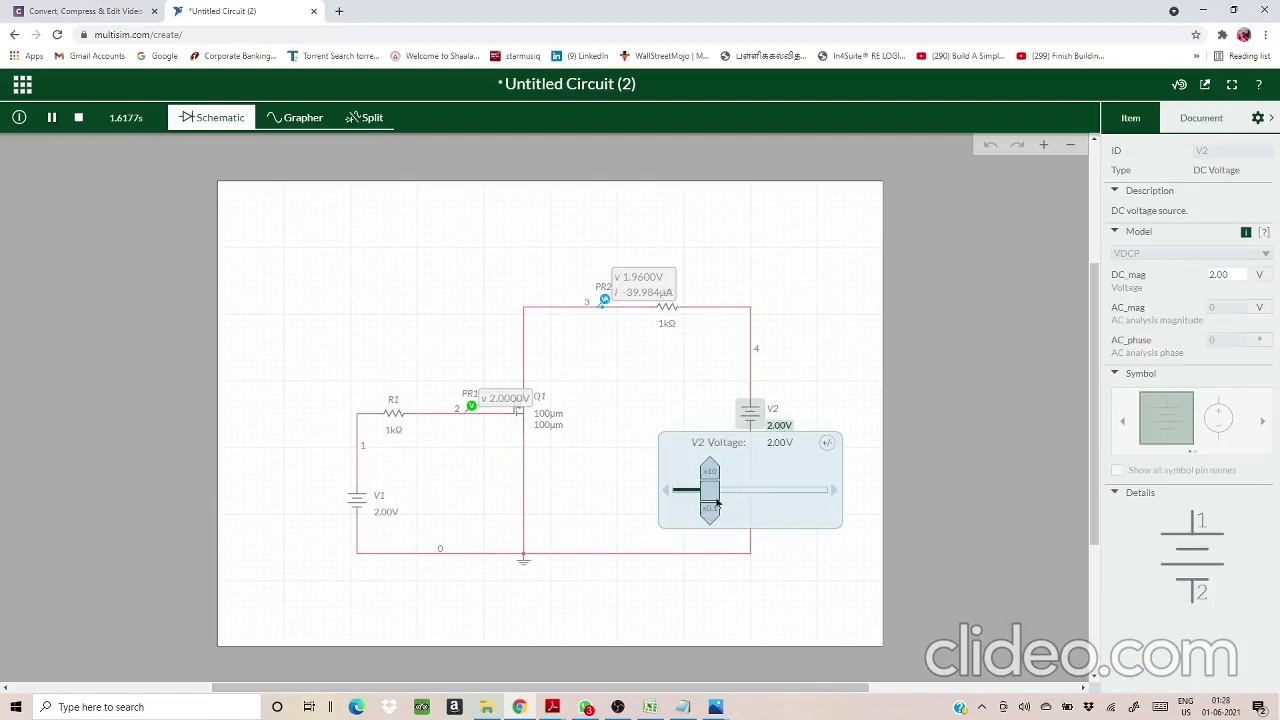
drag(720, 503, 743, 504)
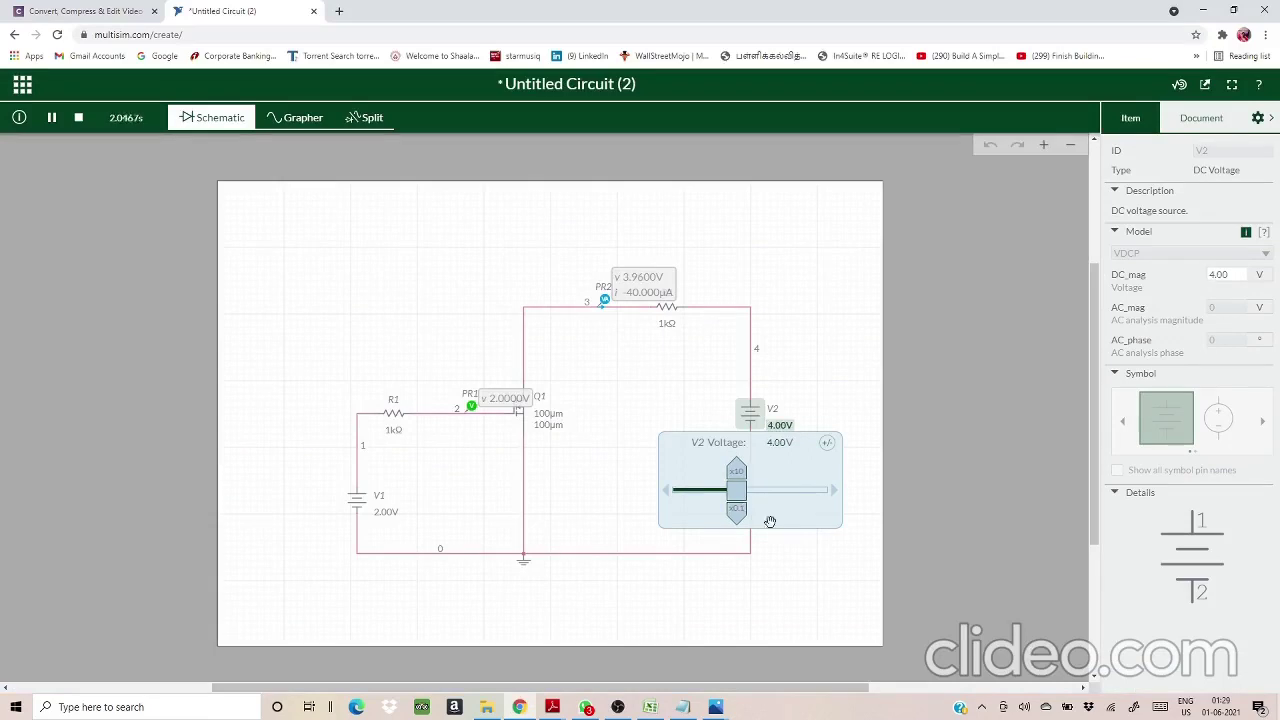
click(789, 552)
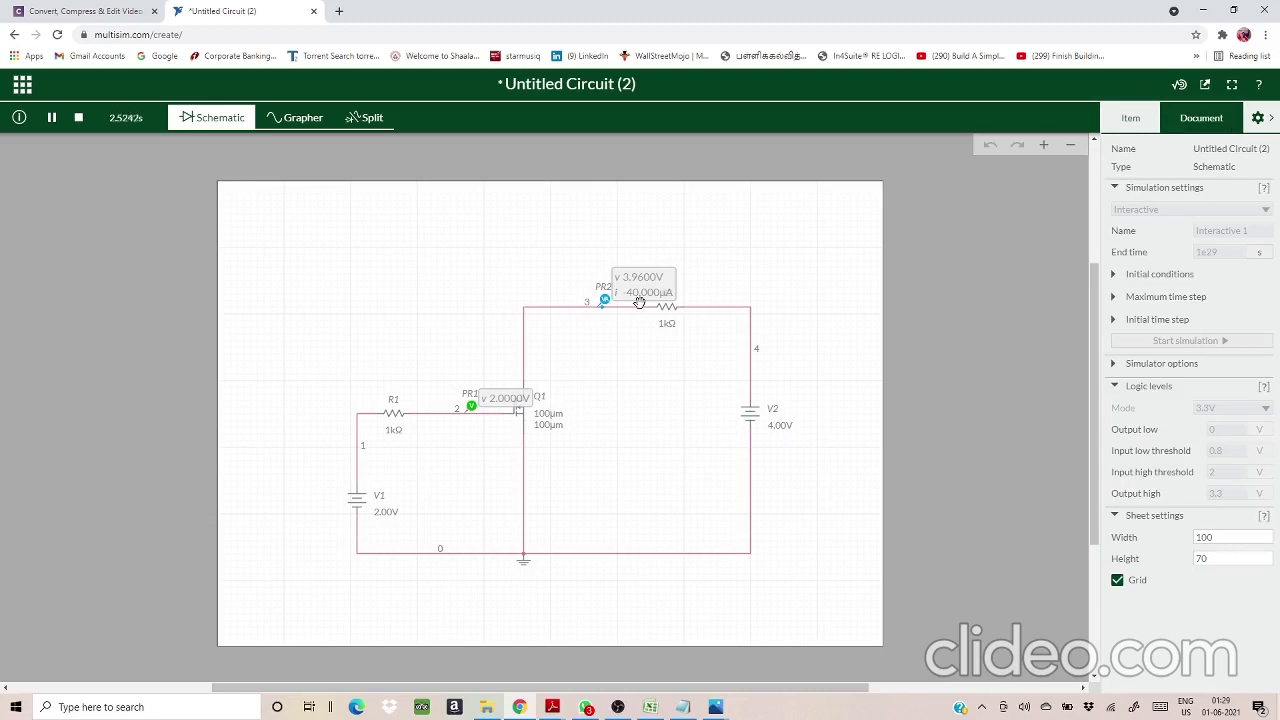
key(alt+Tab)
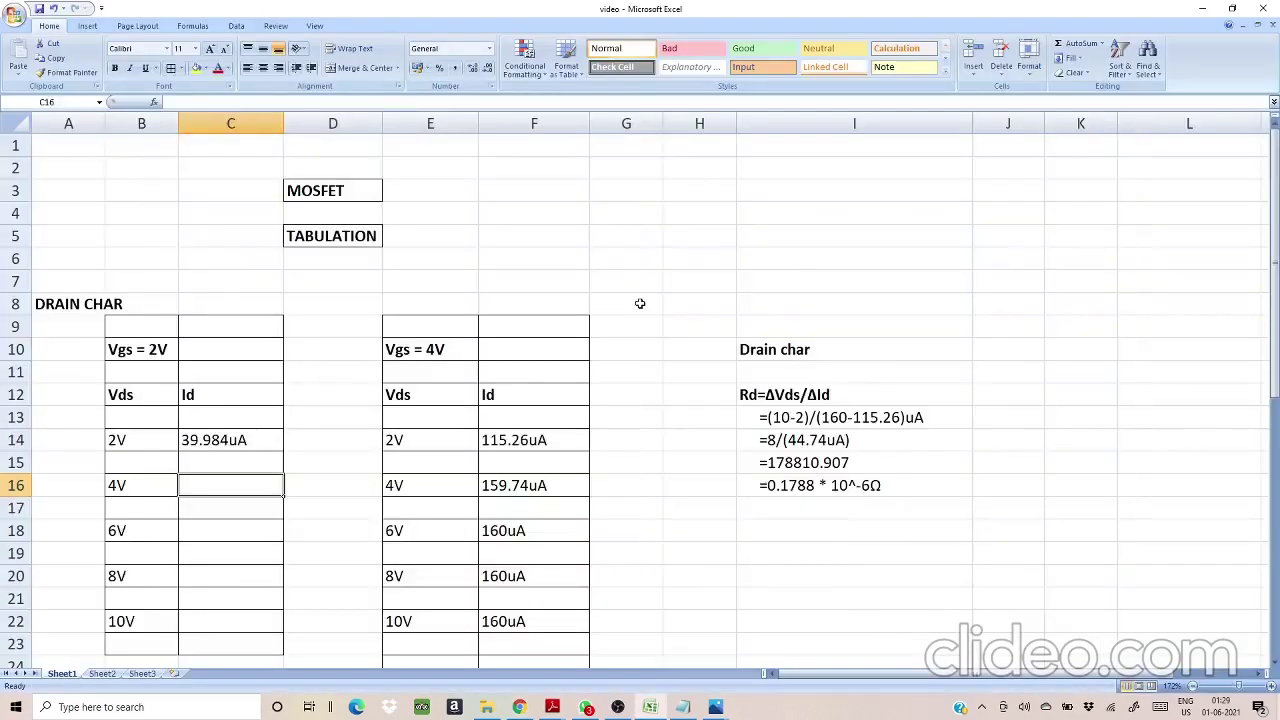
text(40uA)
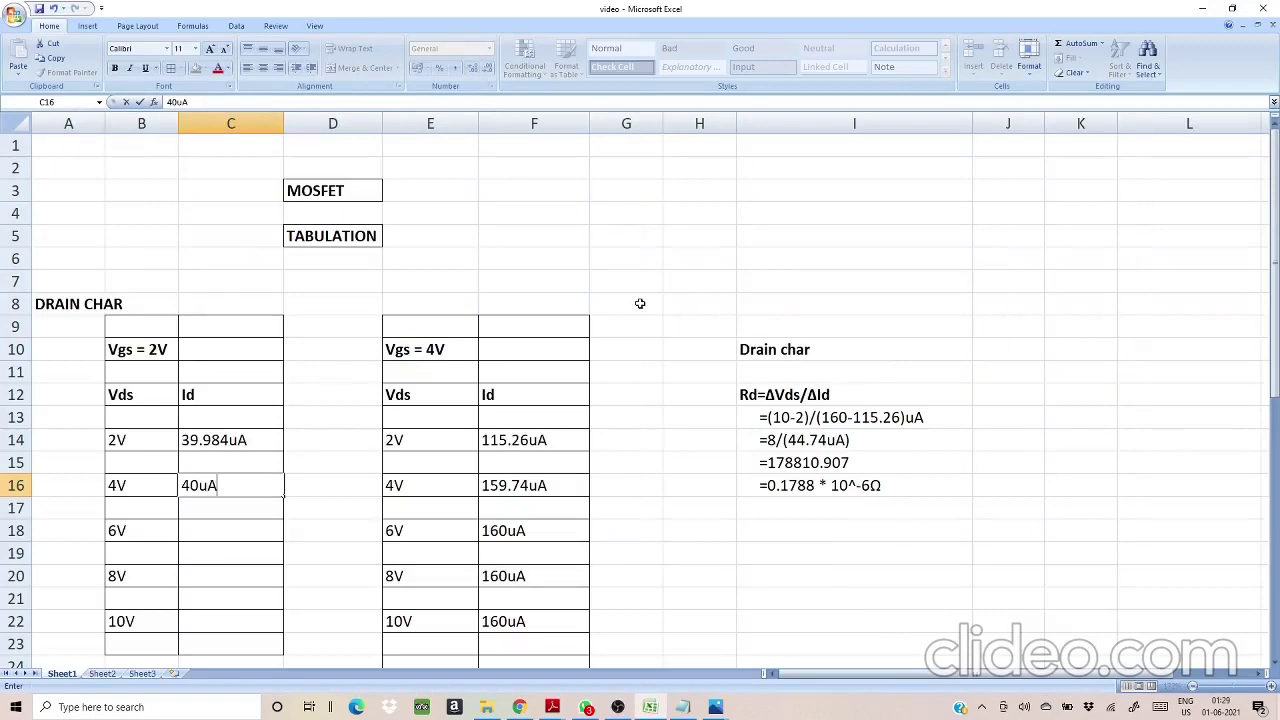
Step: Return to Multisim Live, stop the simulation, set source V2 to 6 V and run the simulation again
key(alt+Tab)
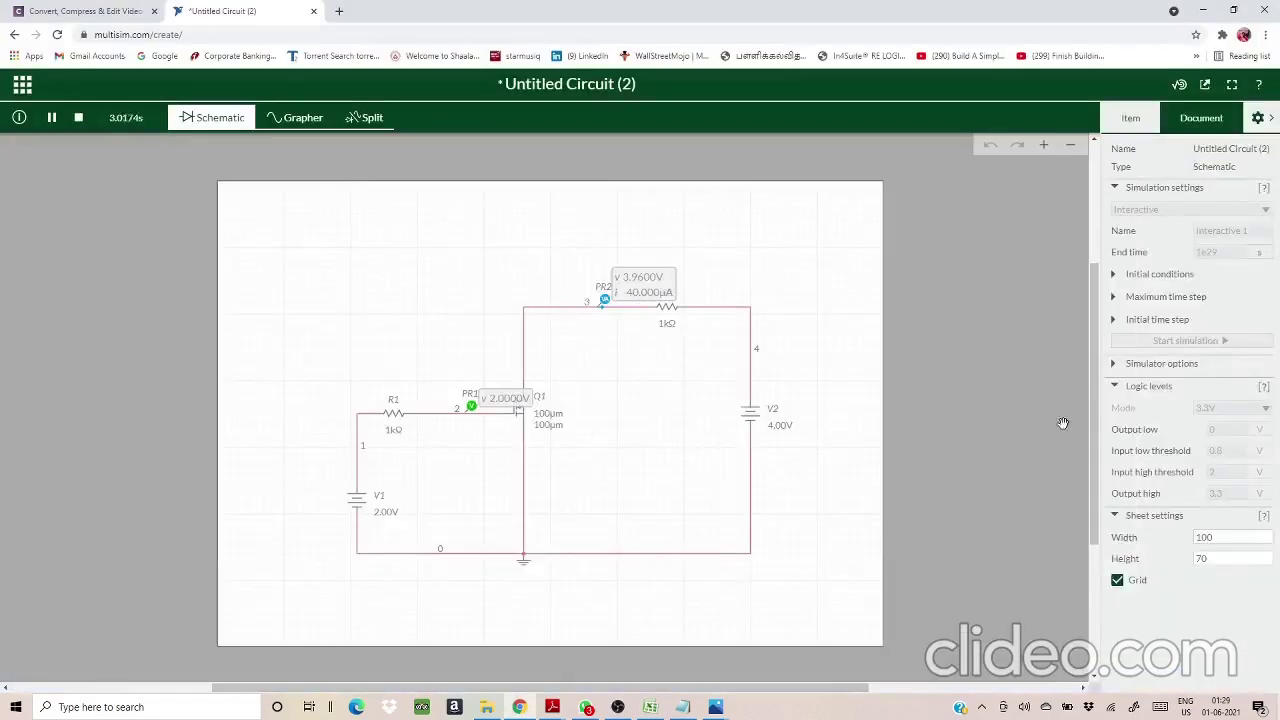
click(79, 118)
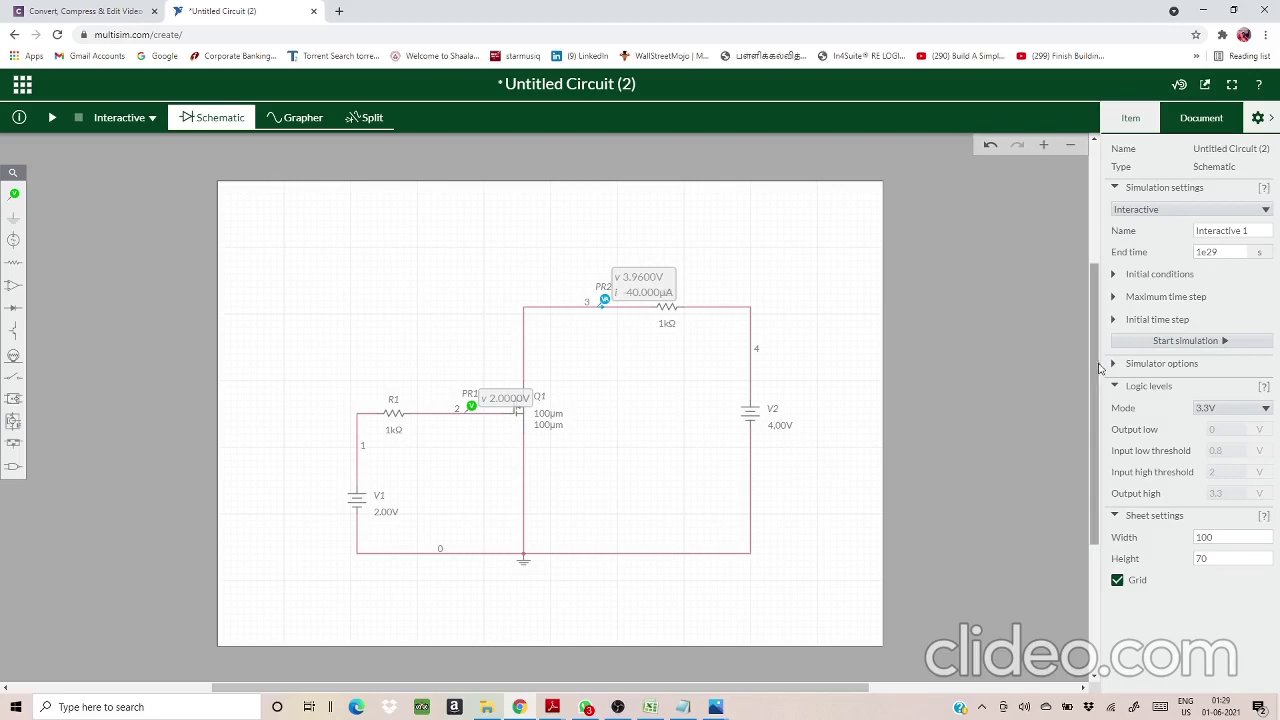
click(786, 431)
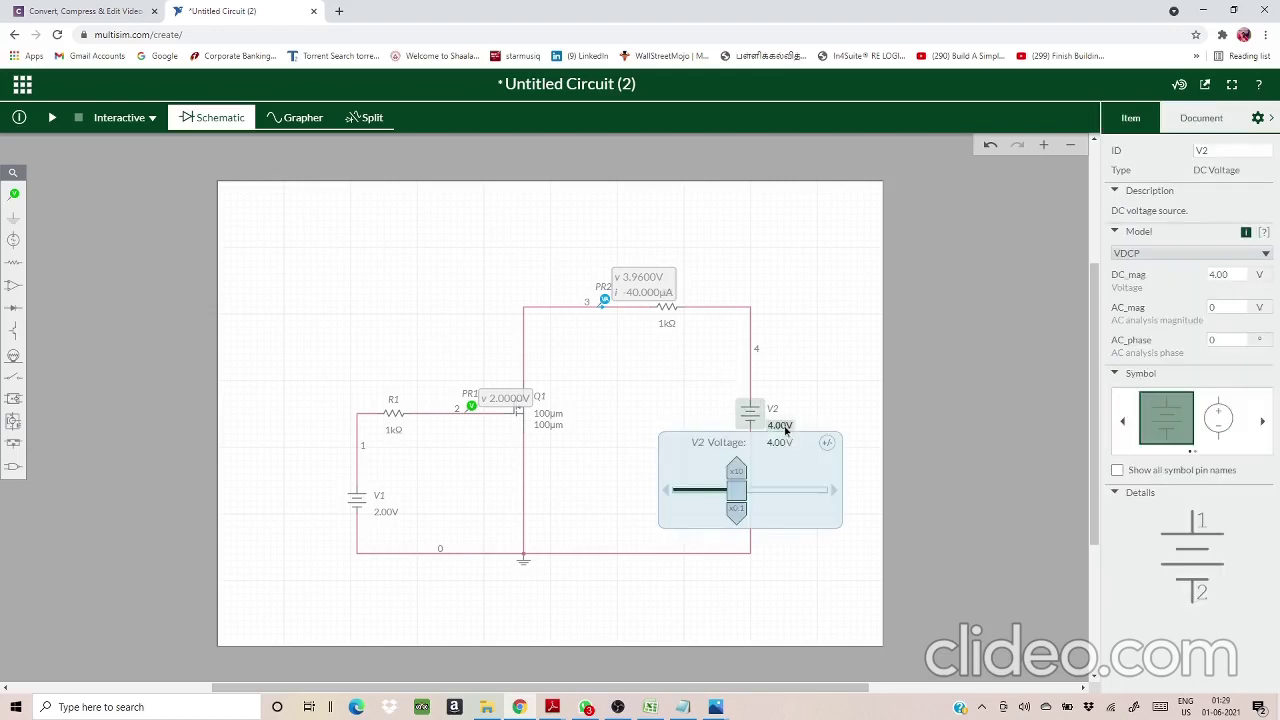
drag(744, 496, 770, 504)
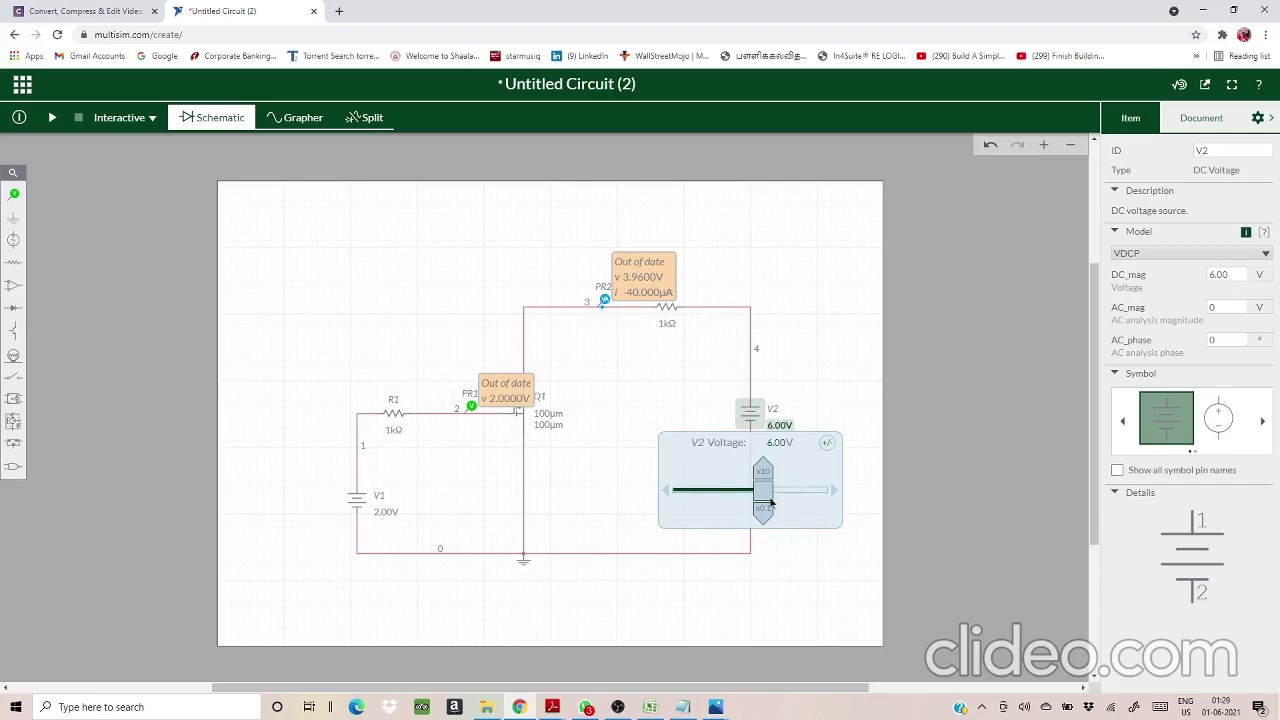
click(826, 553)
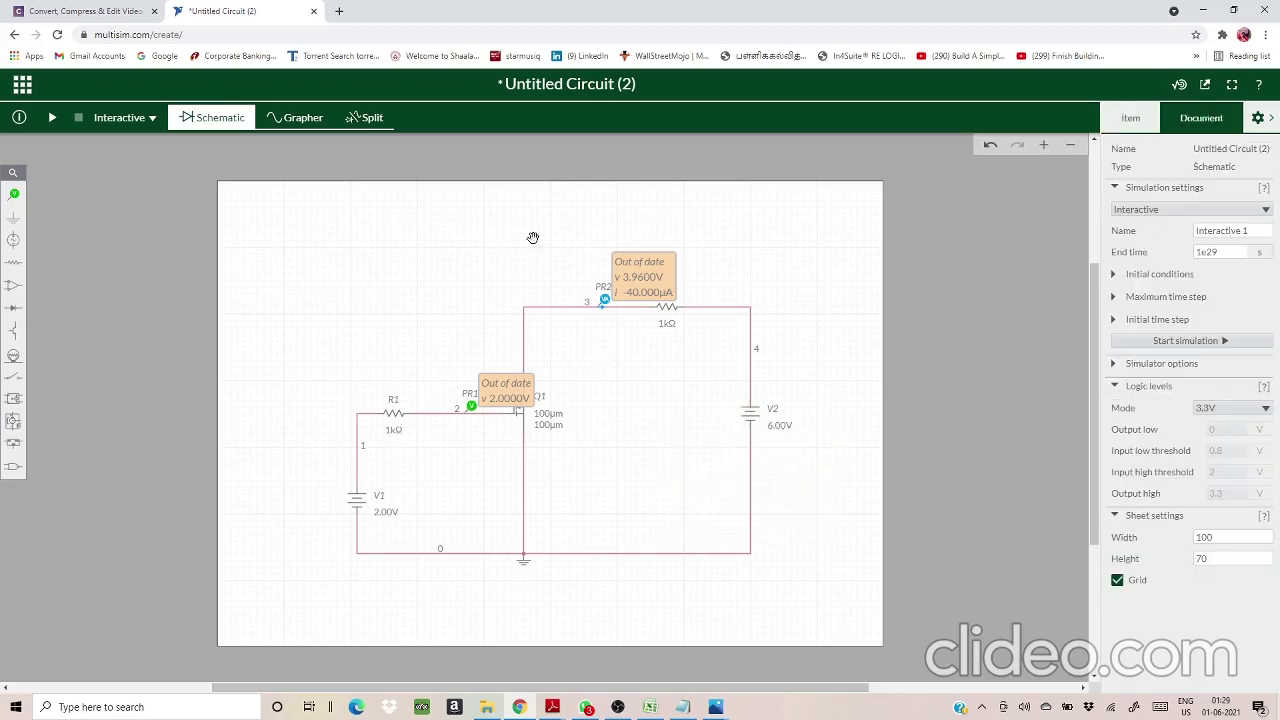
click(1129, 341)
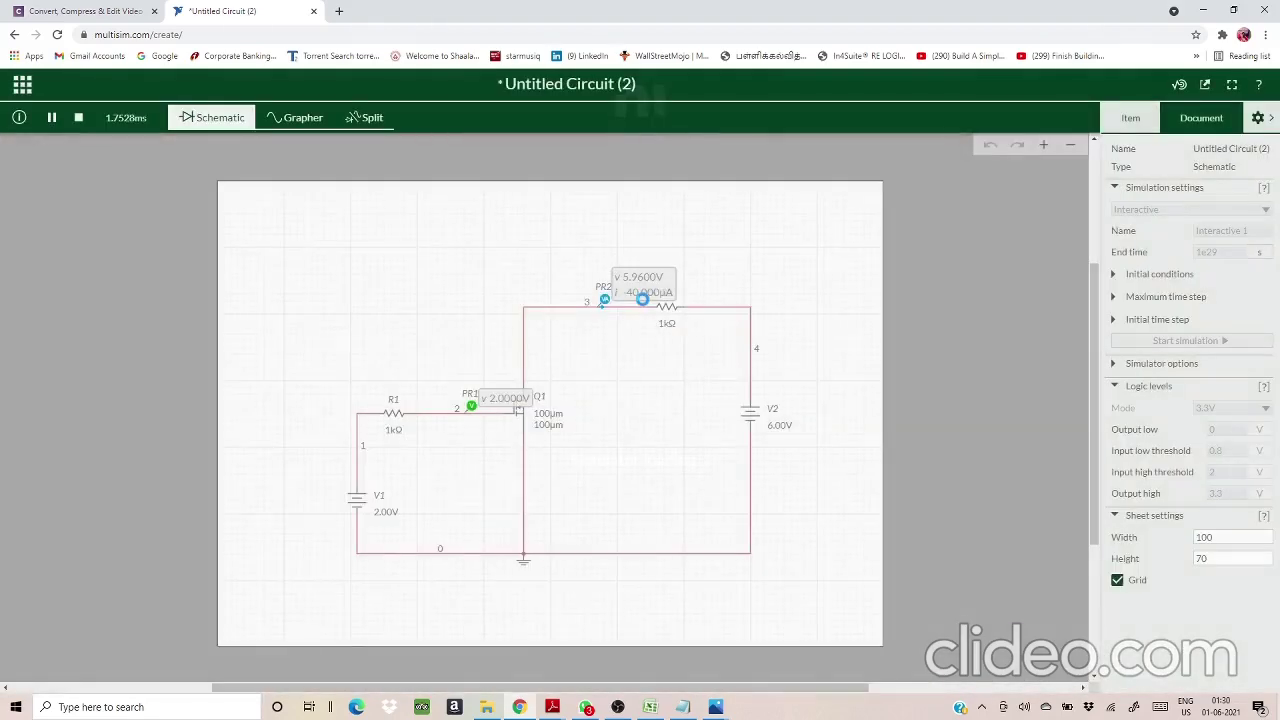
Step: Switch to Excel and enter 40uA as Id for Vds 6V in the Vgs = 2V table
key(alt+Tab)
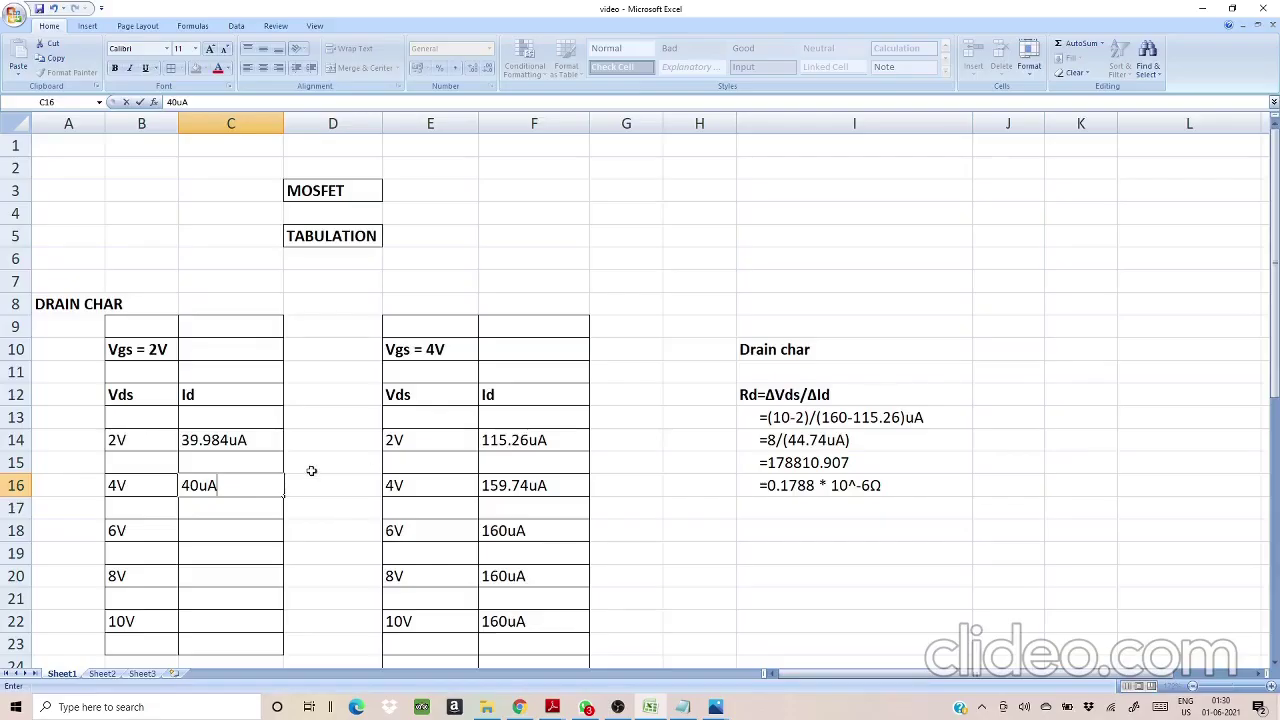
click(238, 530)
text(4)
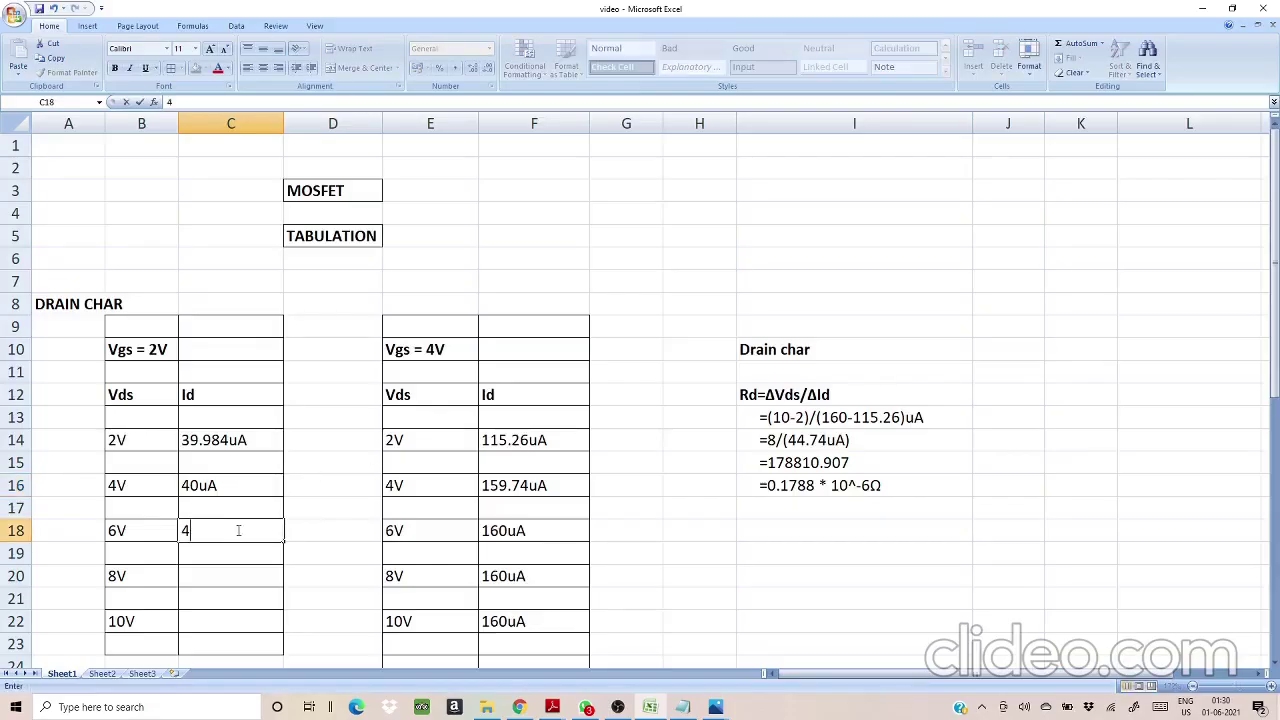
text(0uA)
Step: Switch to Multisim Live and set source V2 to 8 V while the simulation runs
key(alt+Tab)
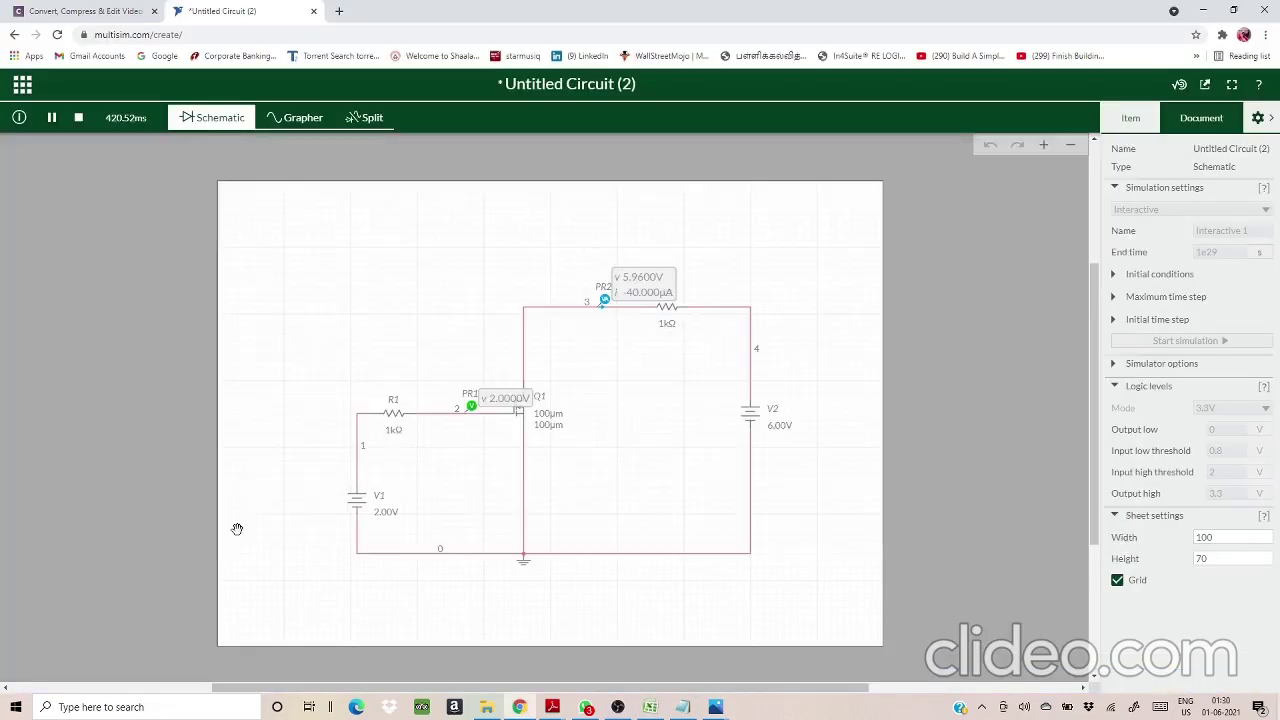
click(779, 432)
drag(768, 493, 792, 495)
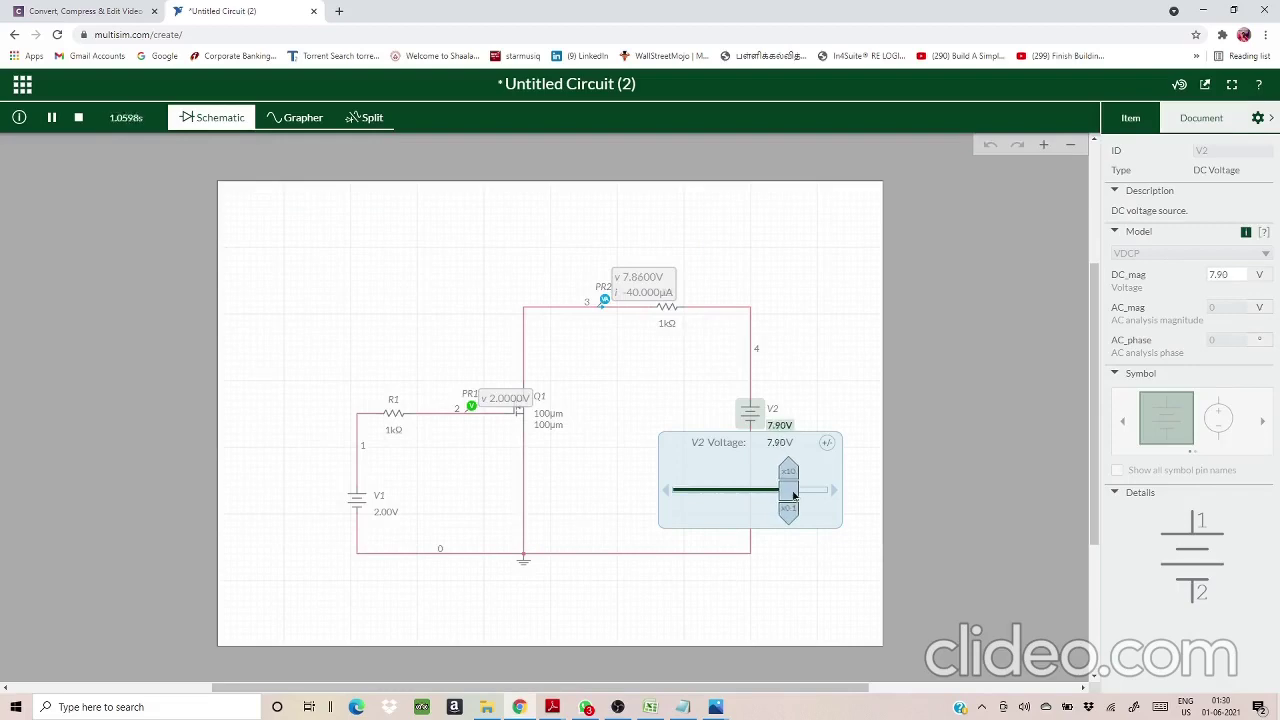
drag(794, 494, 796, 494)
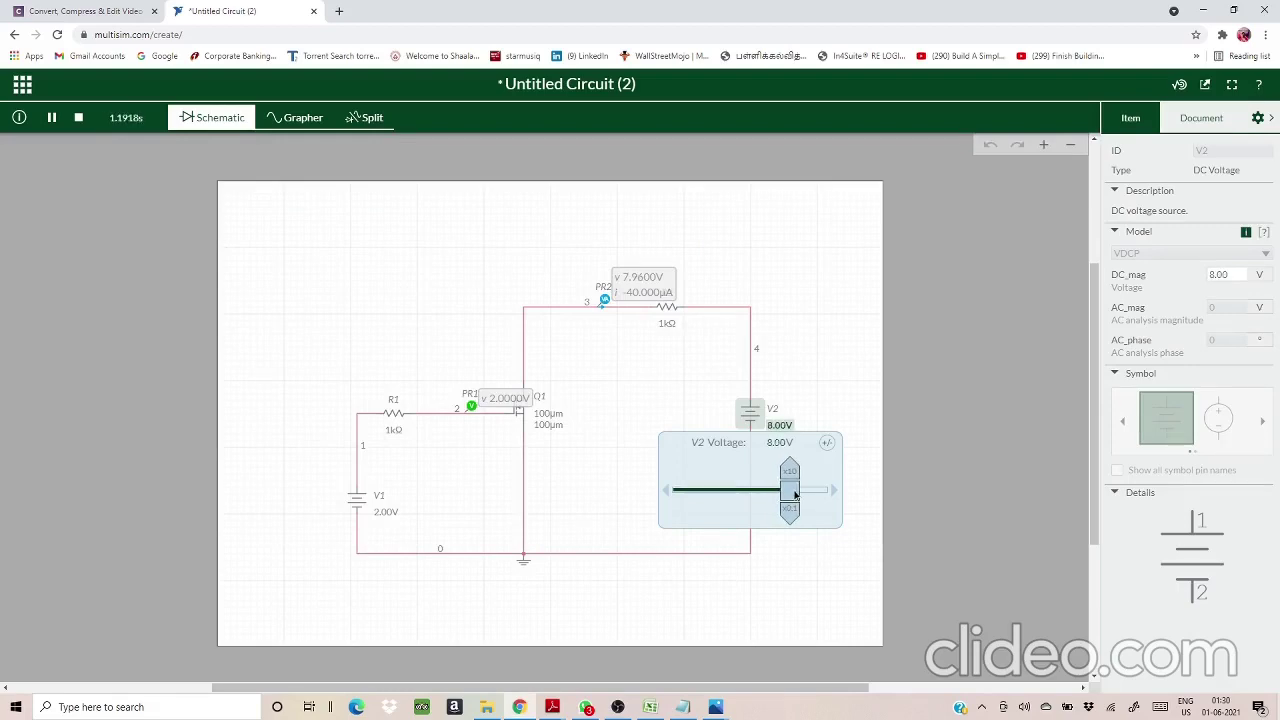
click(809, 547)
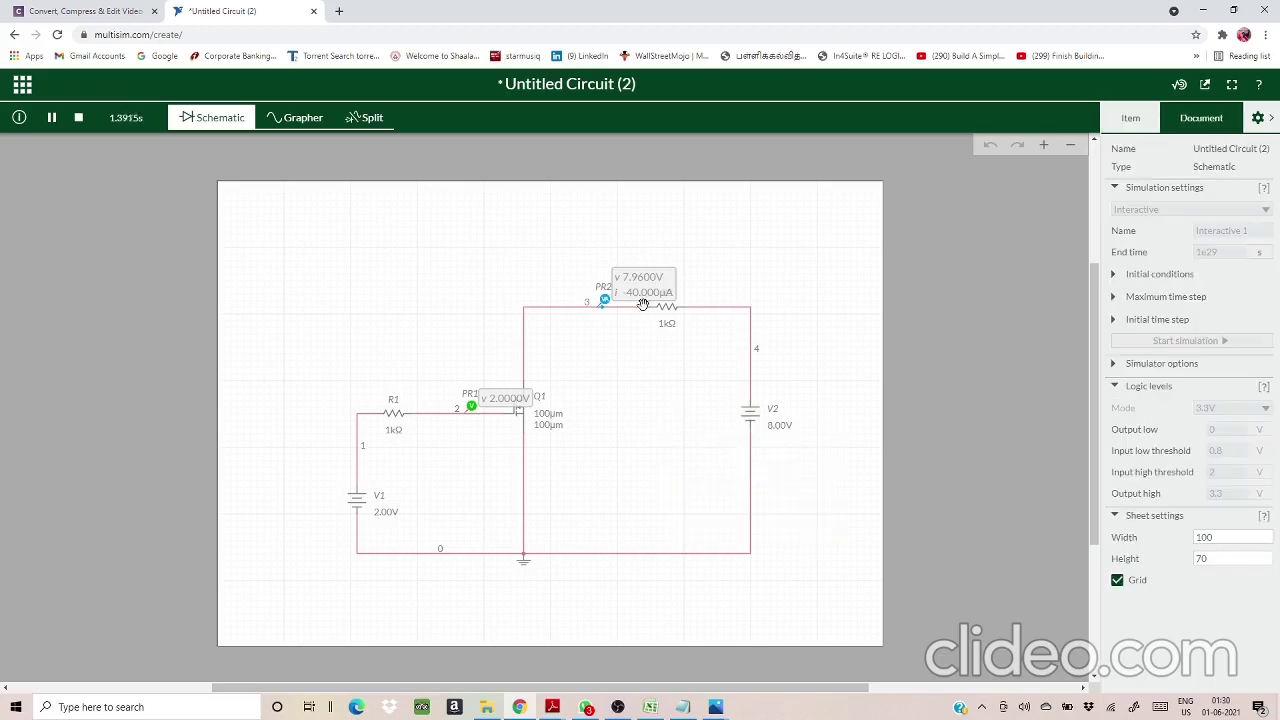
Step: Switch to Excel and enter 40uA as Id for Vds 8V in the Vgs = 2V table
key(alt+Tab)
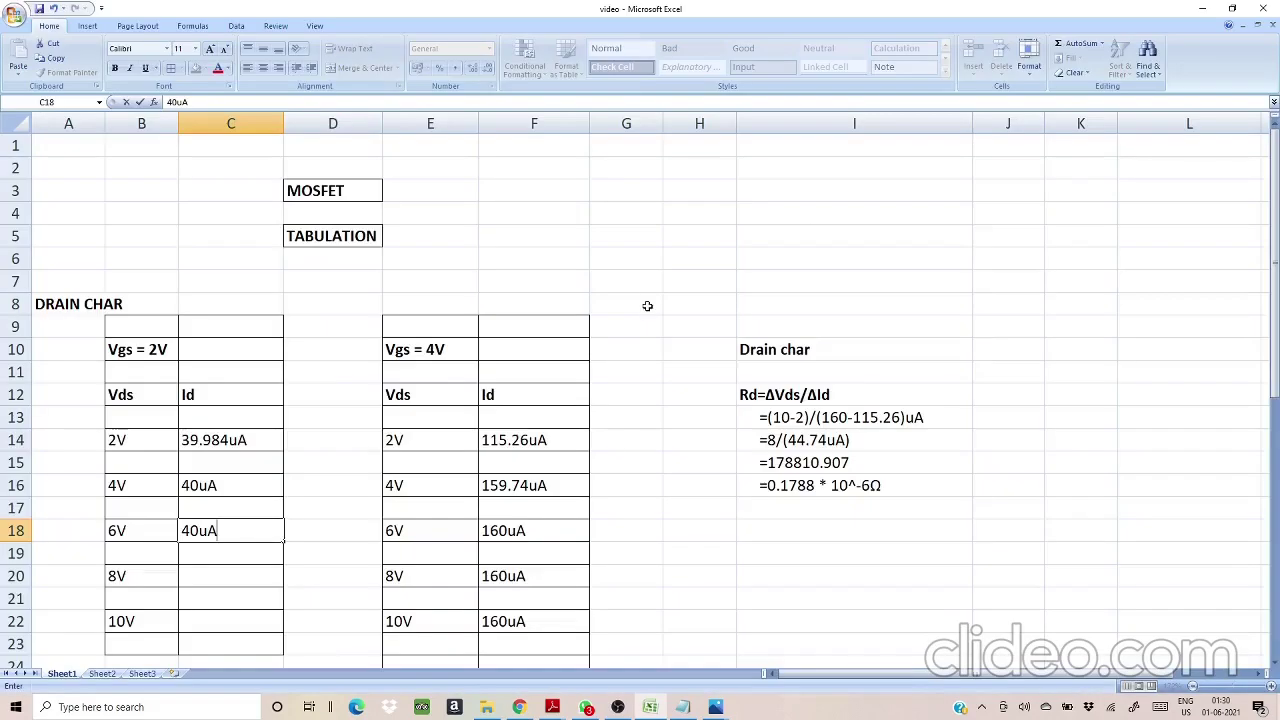
click(221, 581)
text(40uA)
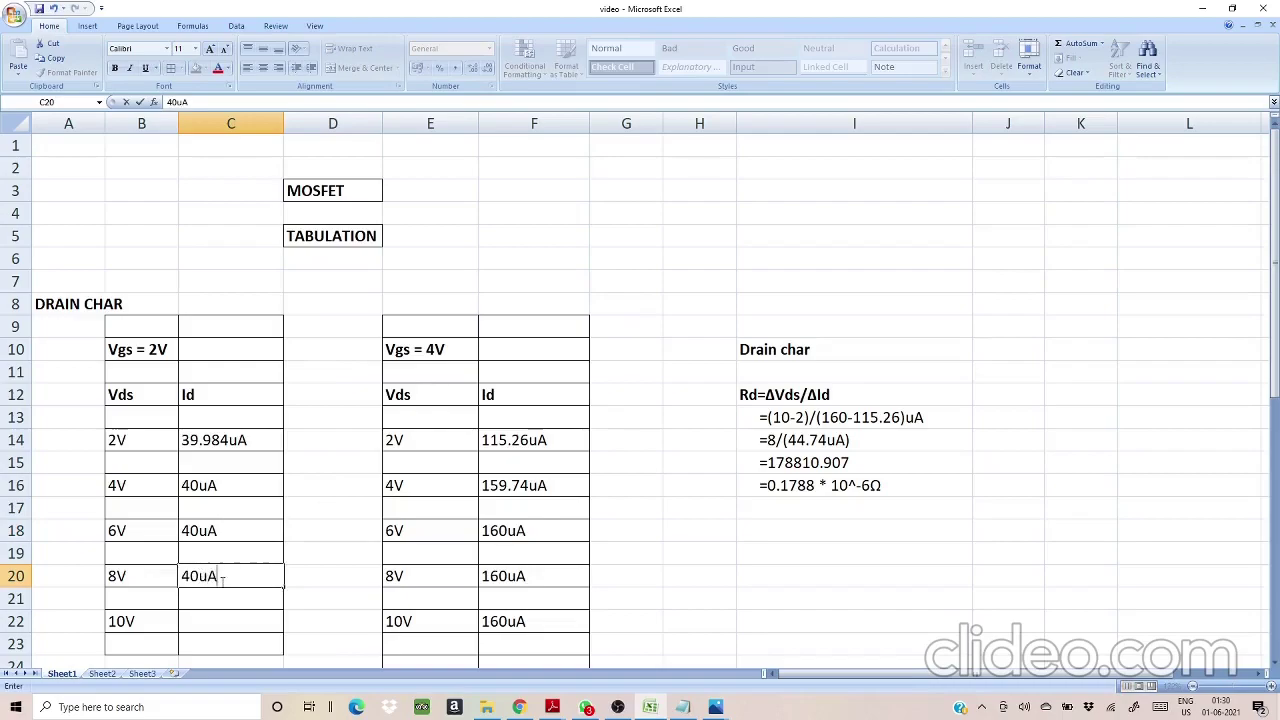
key(Return)
Step: Switch to Multisim Live and set source V2 to 10 V while the simulation runs
key(alt+Tab)
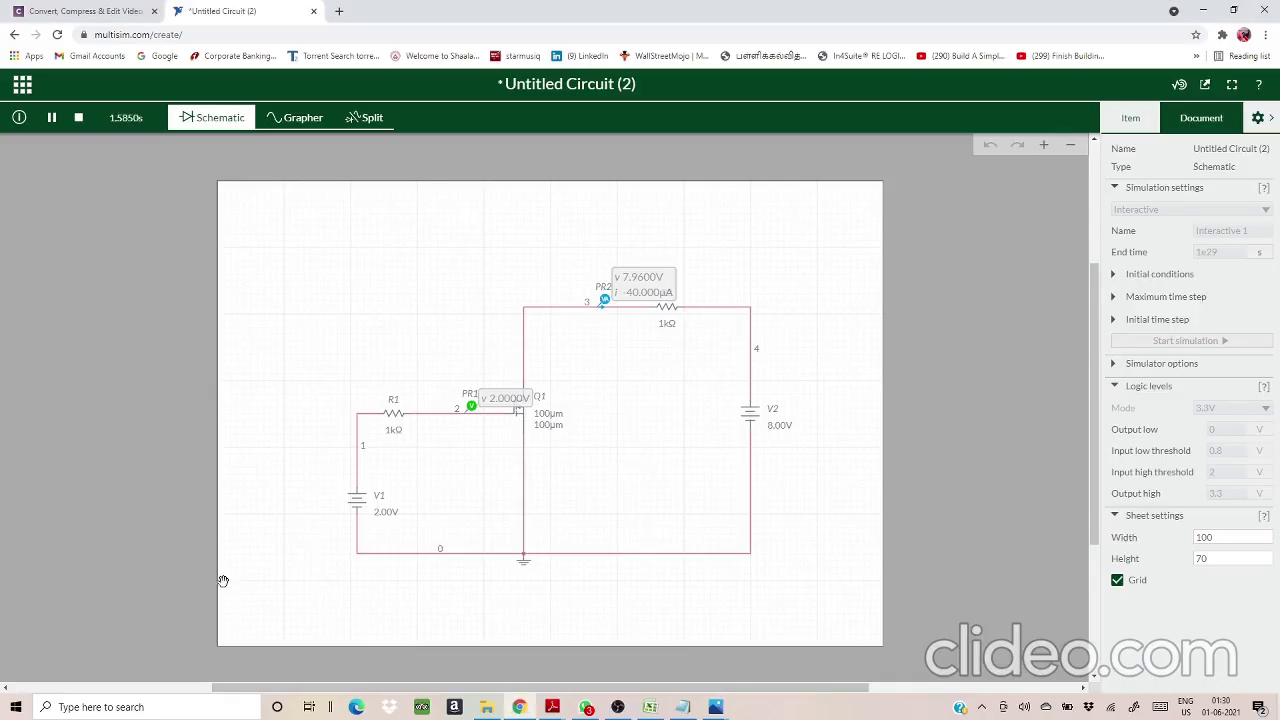
click(764, 426)
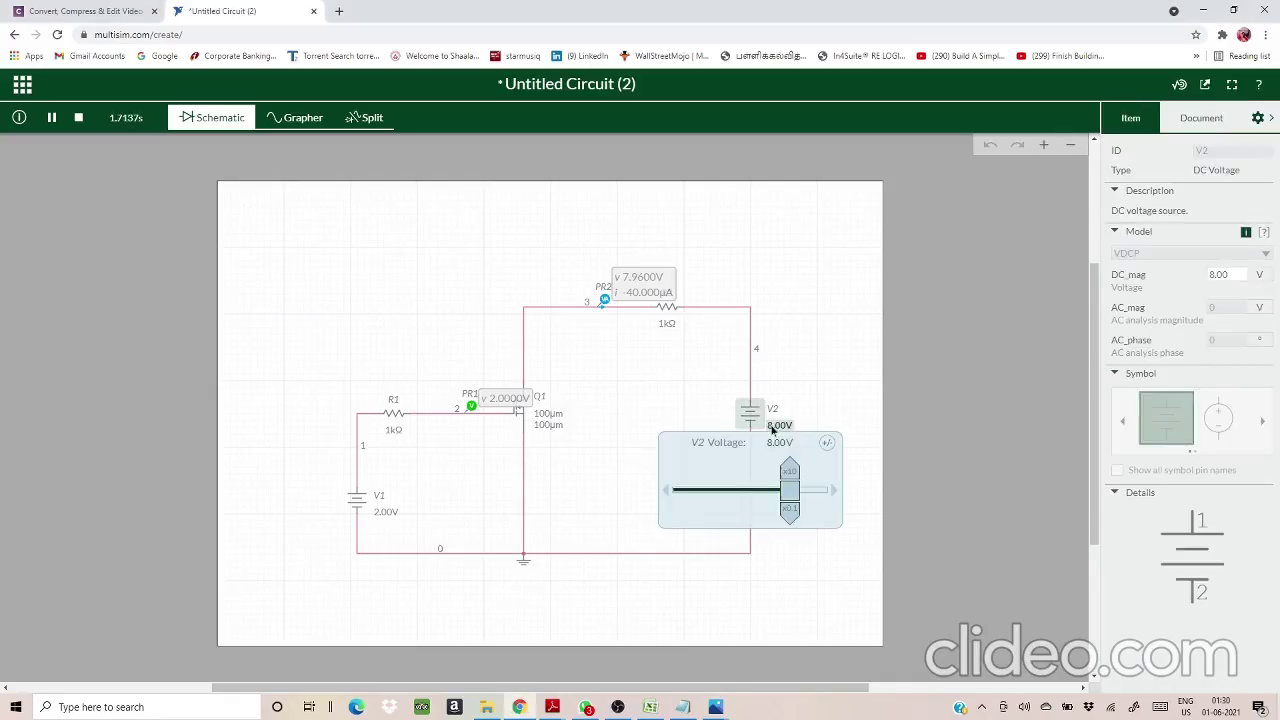
drag(790, 488, 822, 489)
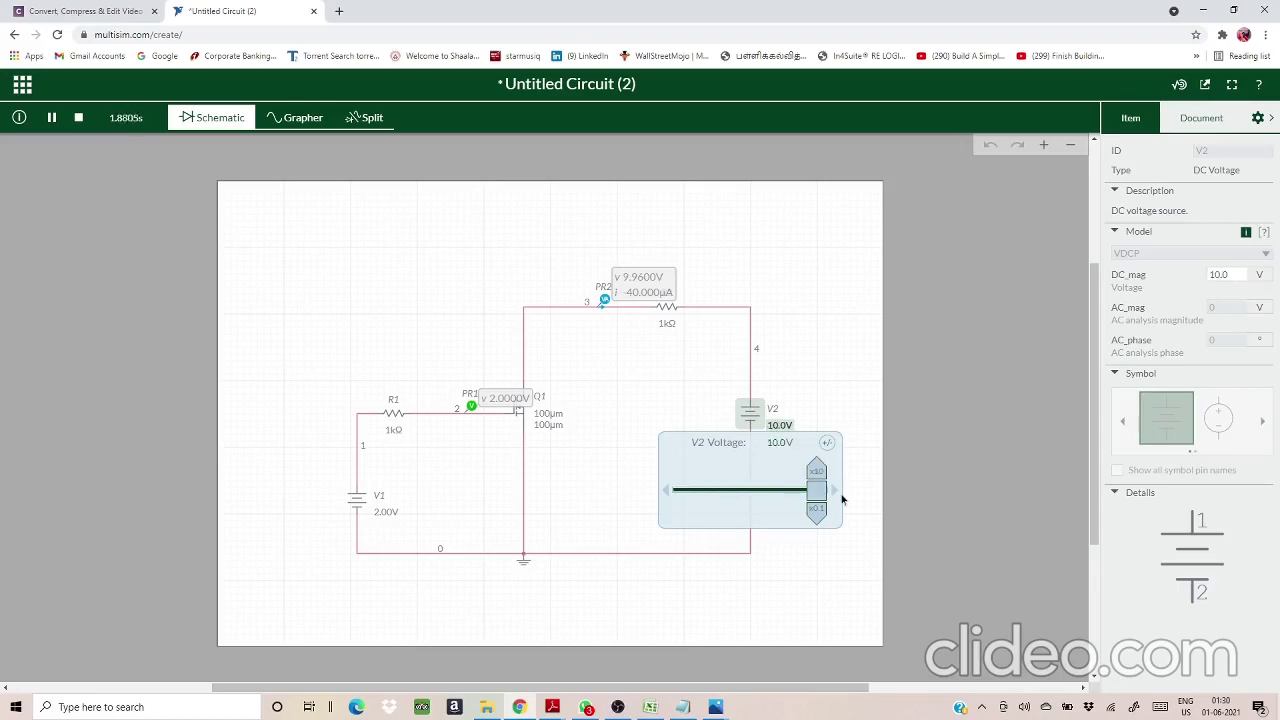
click(811, 593)
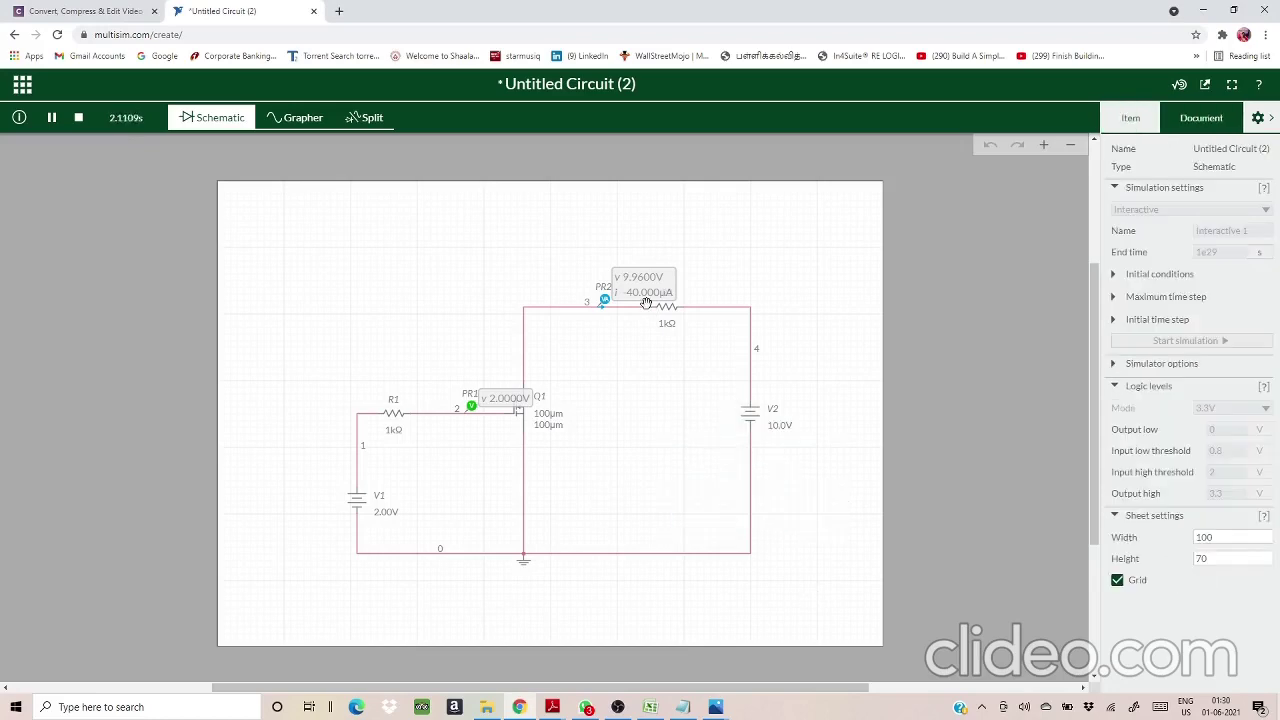
Step: Switch to Excel and enter 40uA as Id for Vds 10V in the Vgs = 2V table
key(alt+Tab)
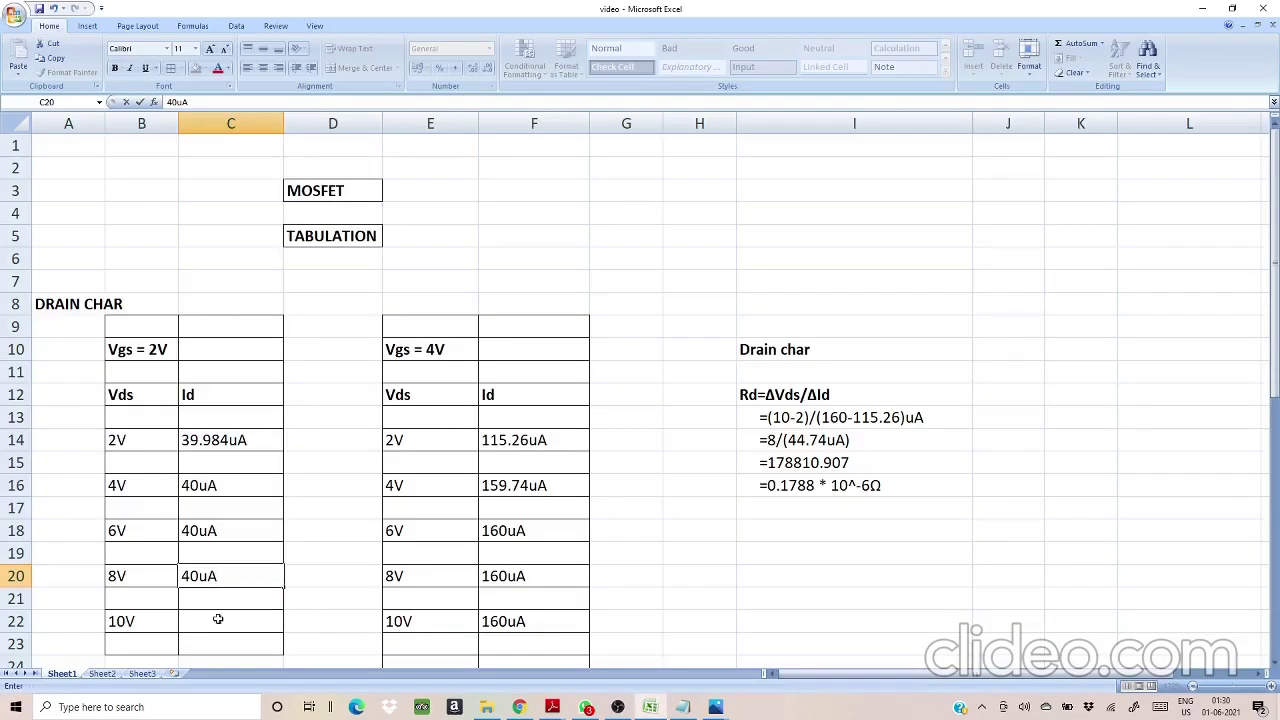
click(214, 618)
text(40)
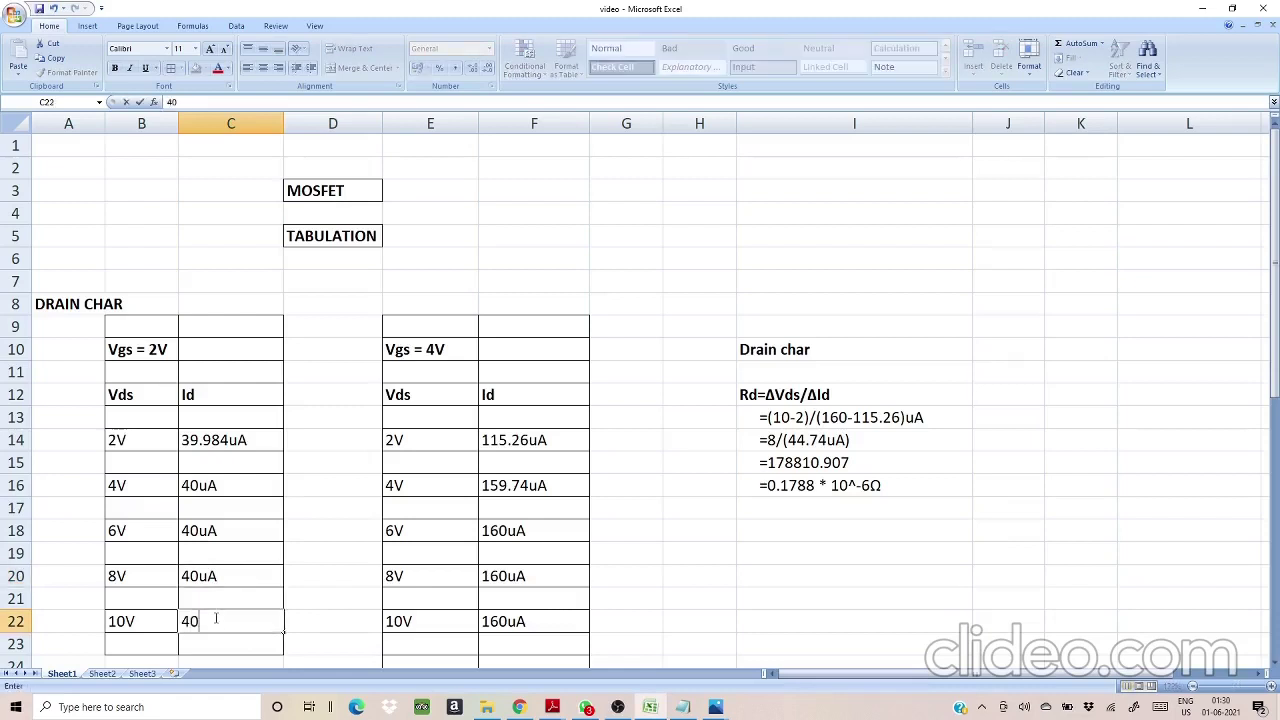
text(uA)
Step: Switch to the lab manual PDF in Adobe Reader and examine the transfer and drain characteristics curves on page 35
click(553, 708)
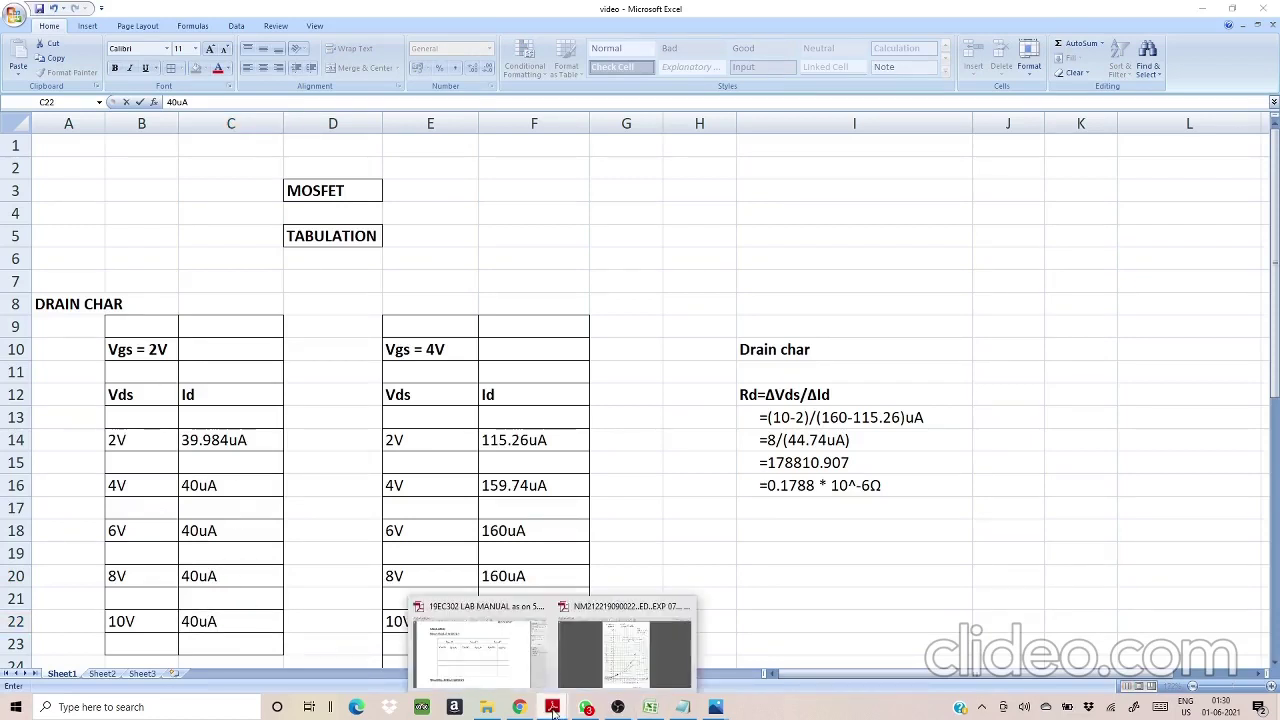
click(518, 676)
scroll(518, 676, up, 15)
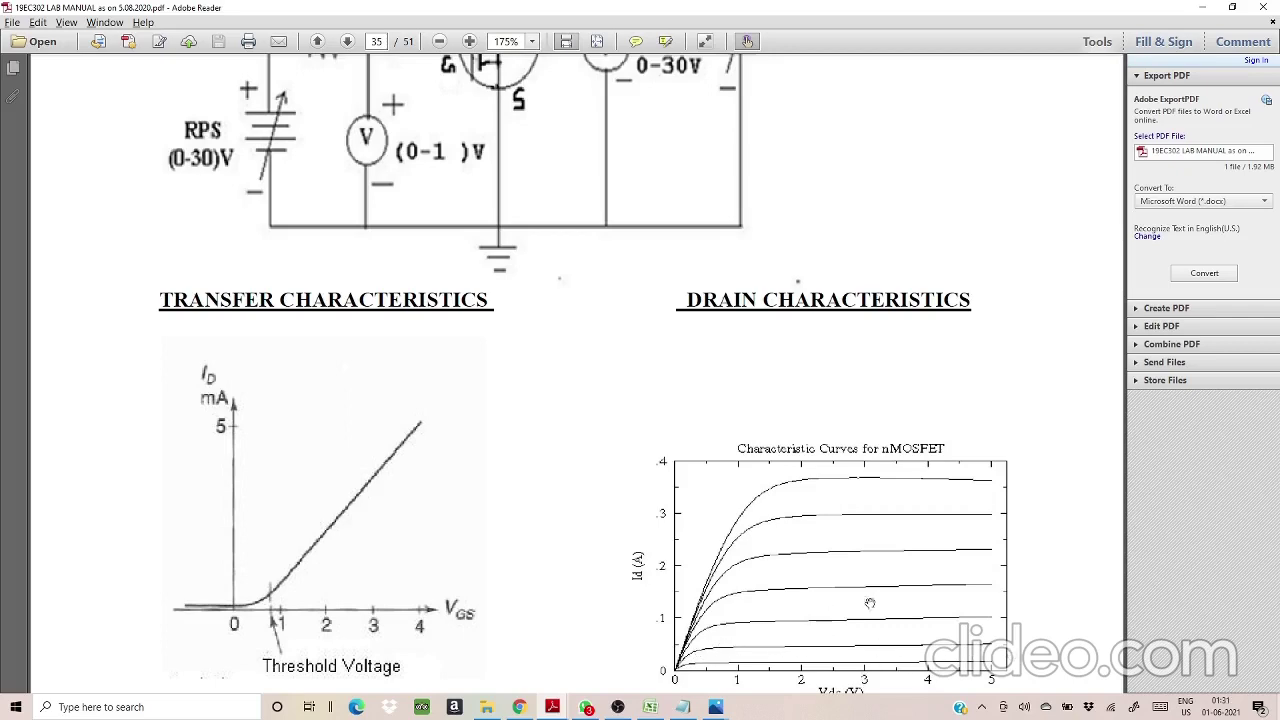
Step: Switch back to Excel and look over the TRANSFER CHAR tables below the drain tabulation
key(alt+Tab)
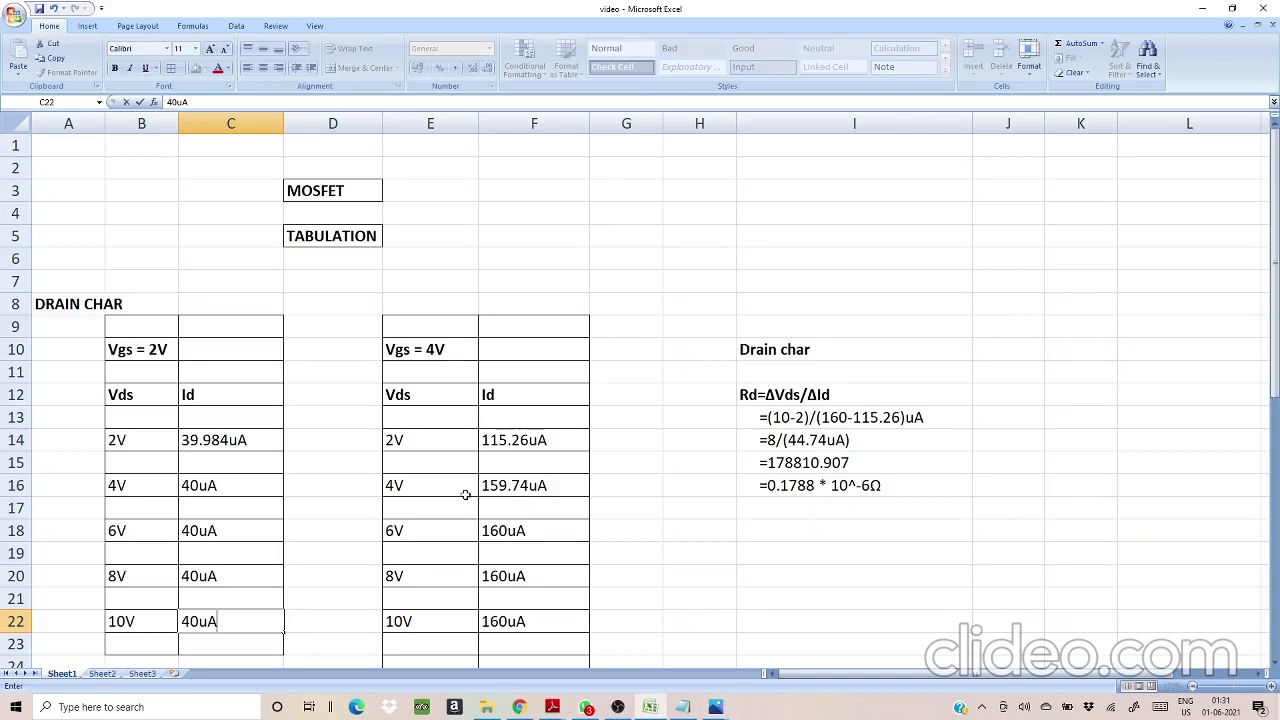
key(Page_Down)
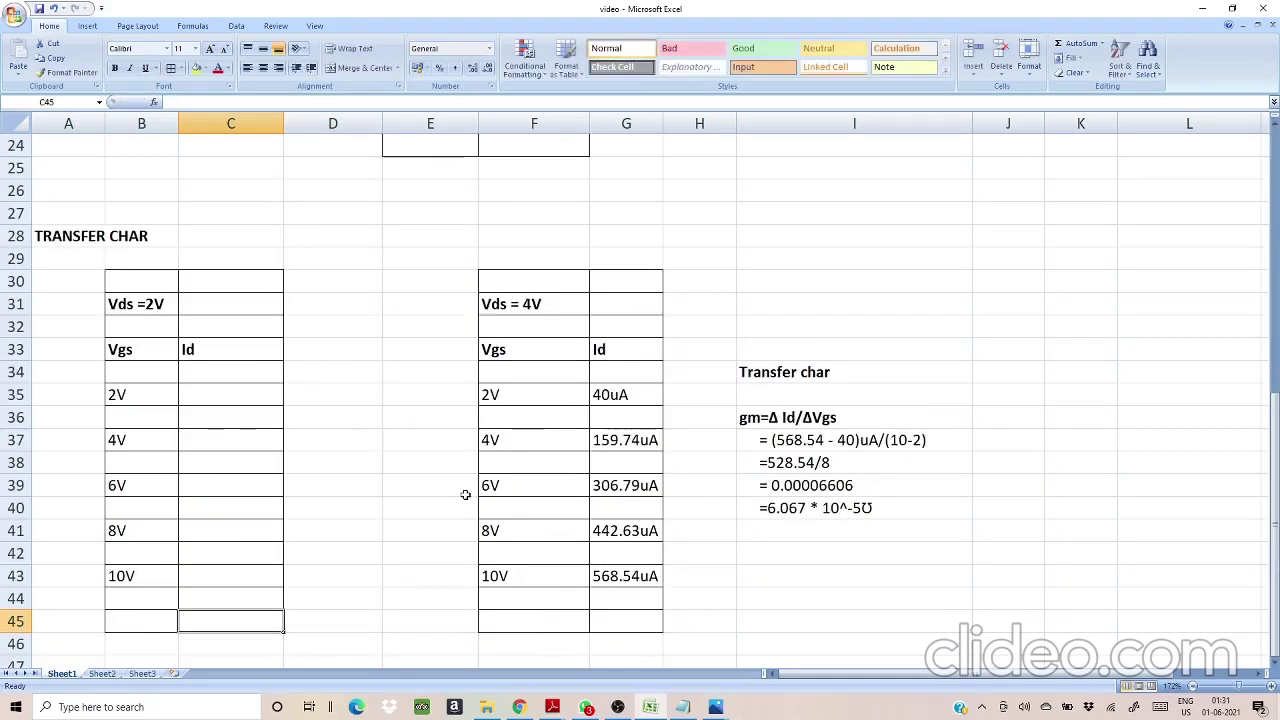
click(395, 336)
Step: Switch to Multisim Live and stop the running simulation
key(alt+Tab)
key(alt+Tab)
key(alt+Tab)
key(alt+Tab)
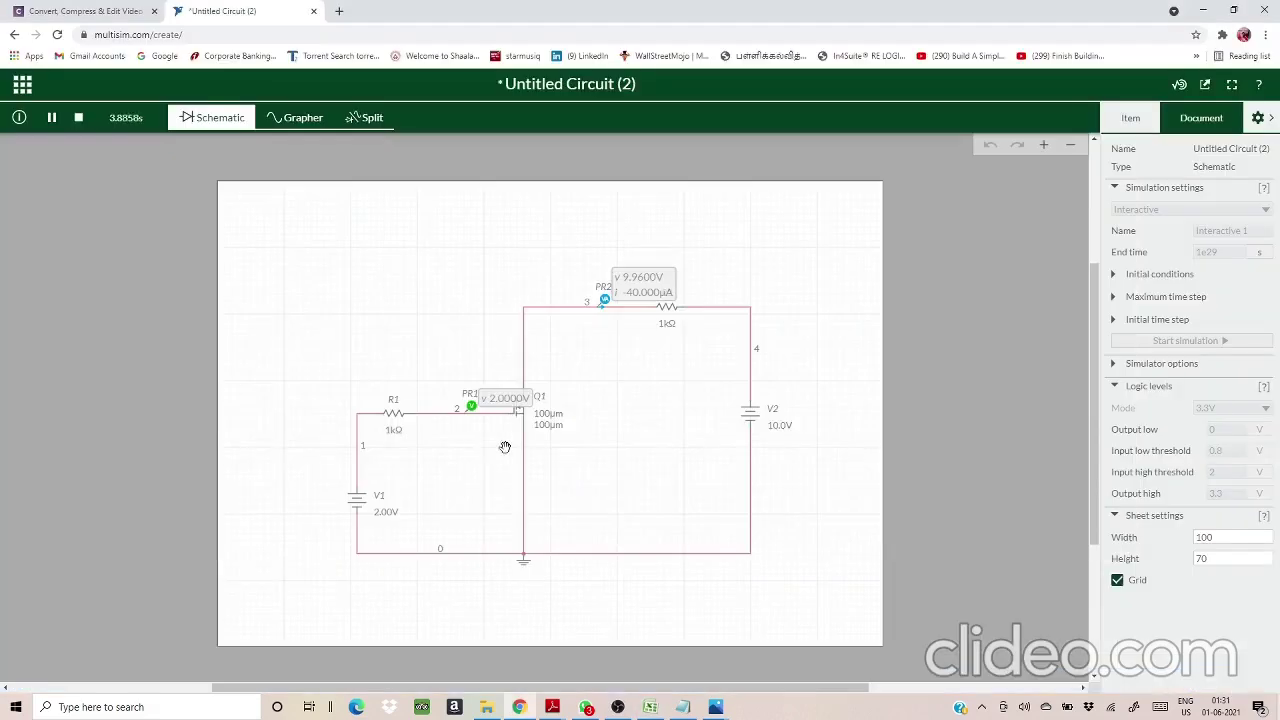
click(782, 431)
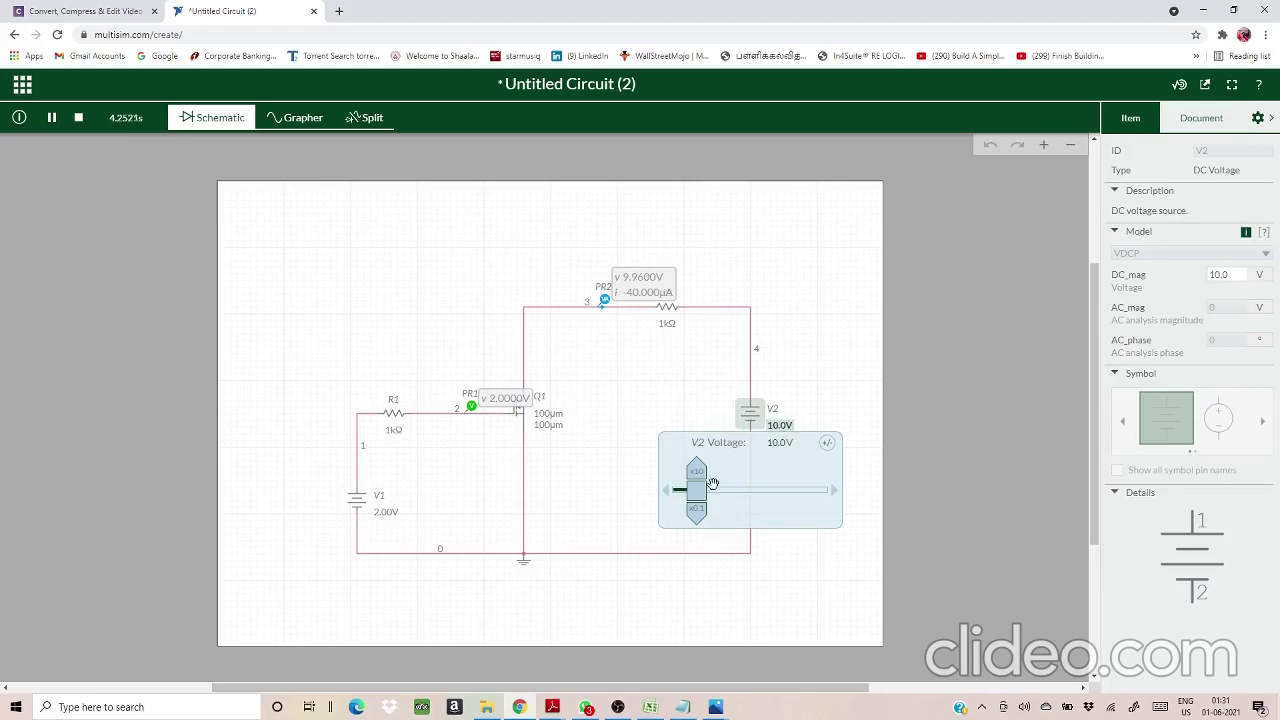
click(854, 334)
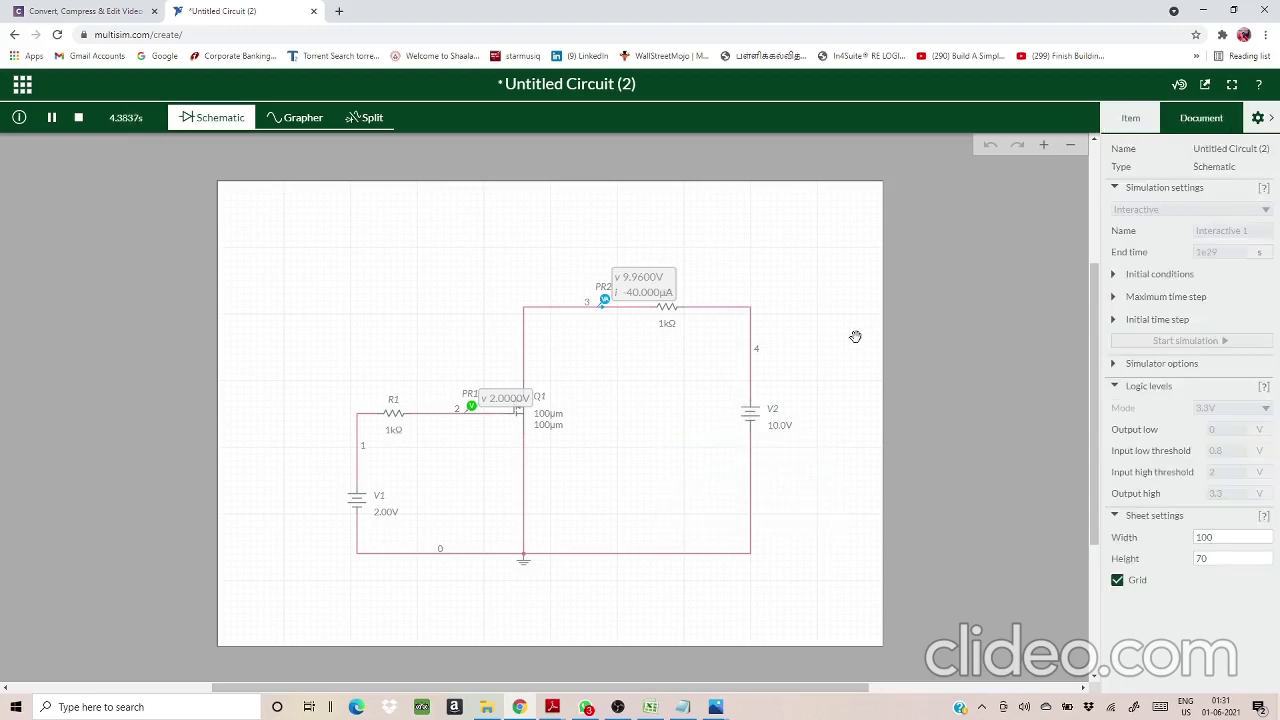
click(78, 117)
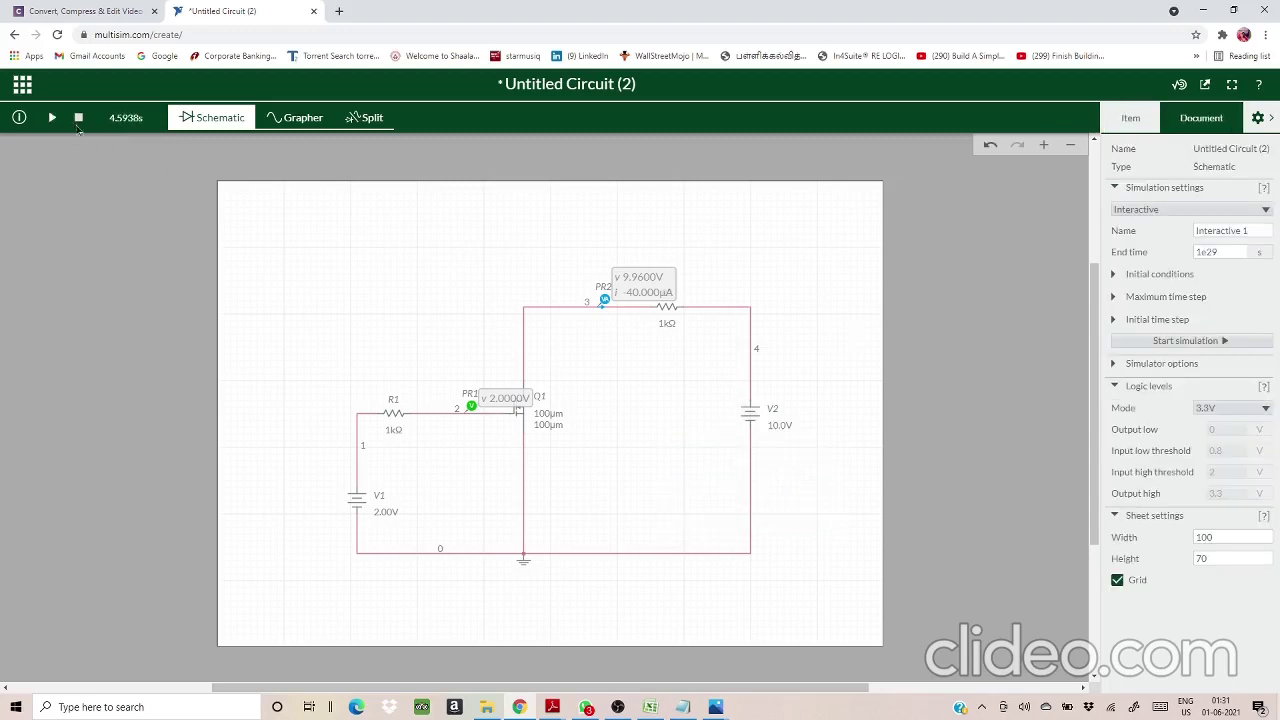
Step: Set the DC voltage of source V2 to 2 V for the transfer characteristics
click(777, 430)
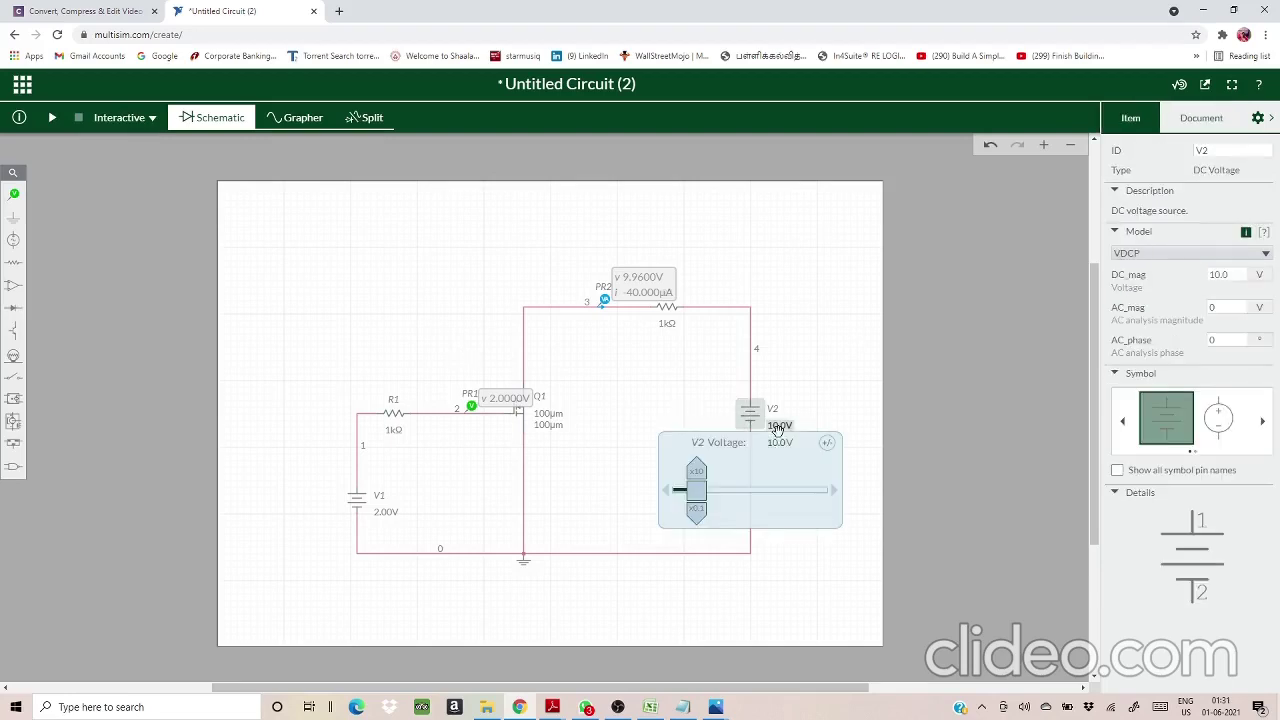
click(697, 510)
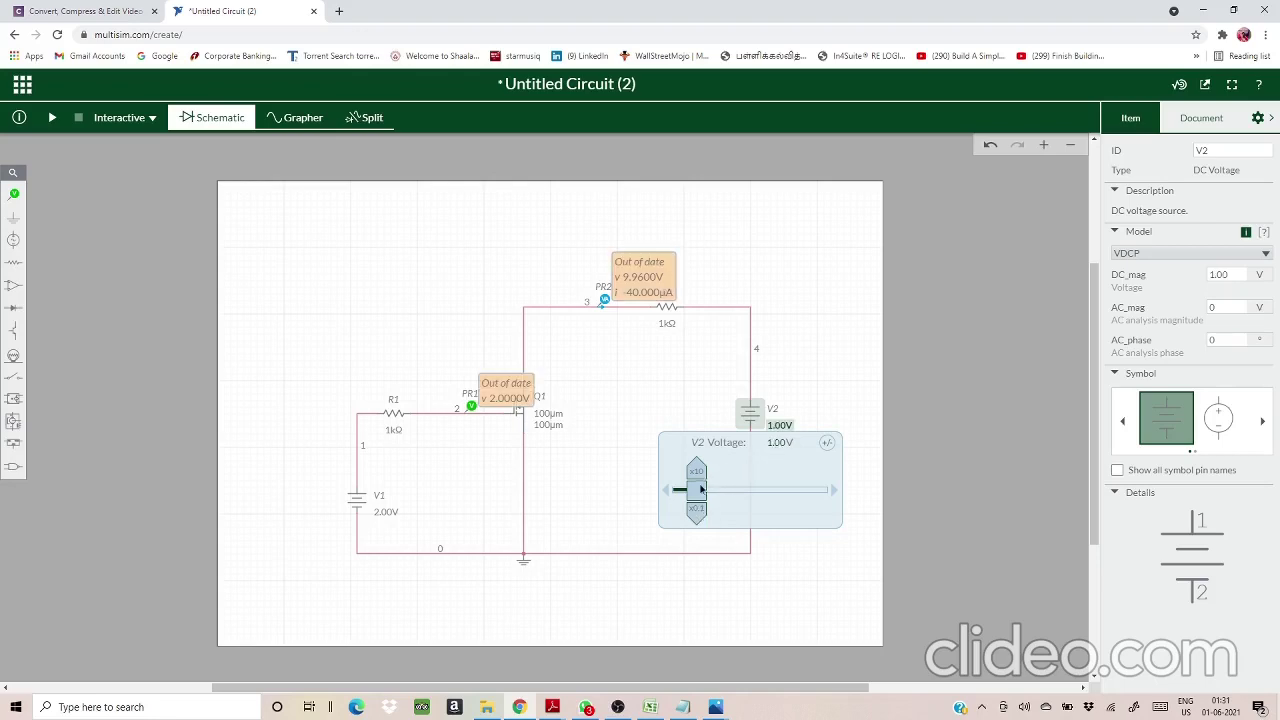
drag(703, 491, 711, 492)
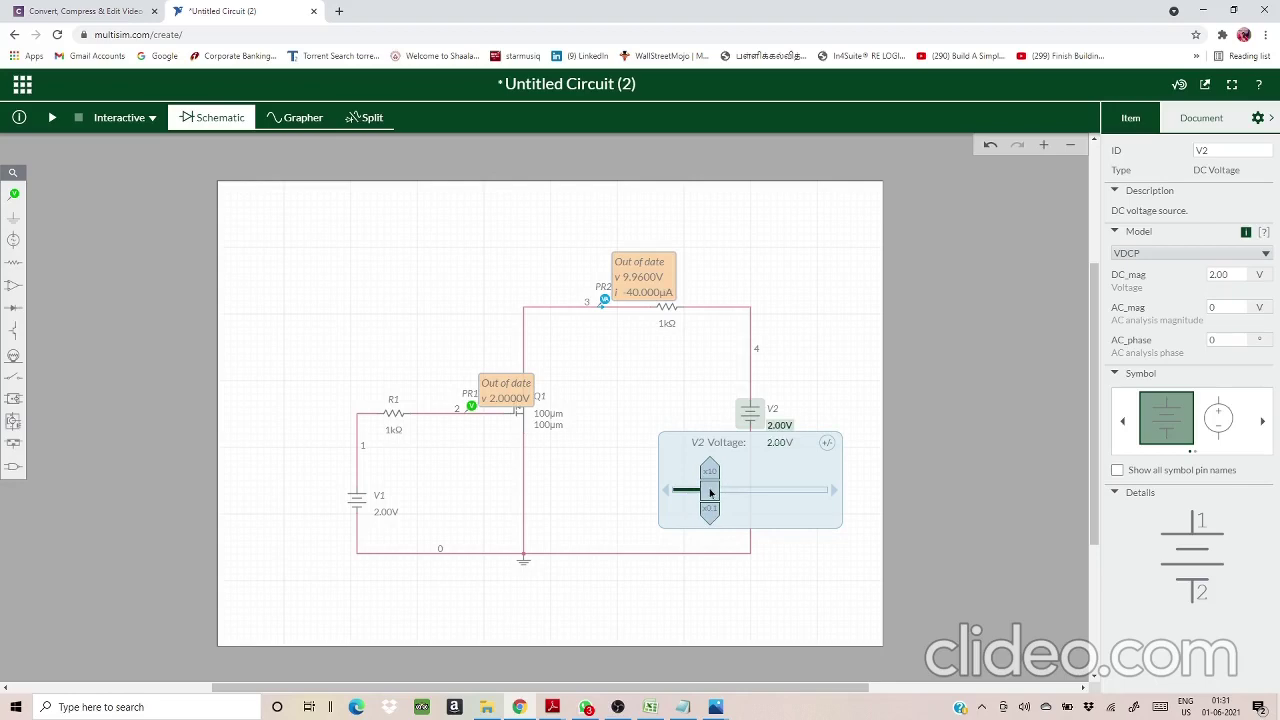
click(785, 592)
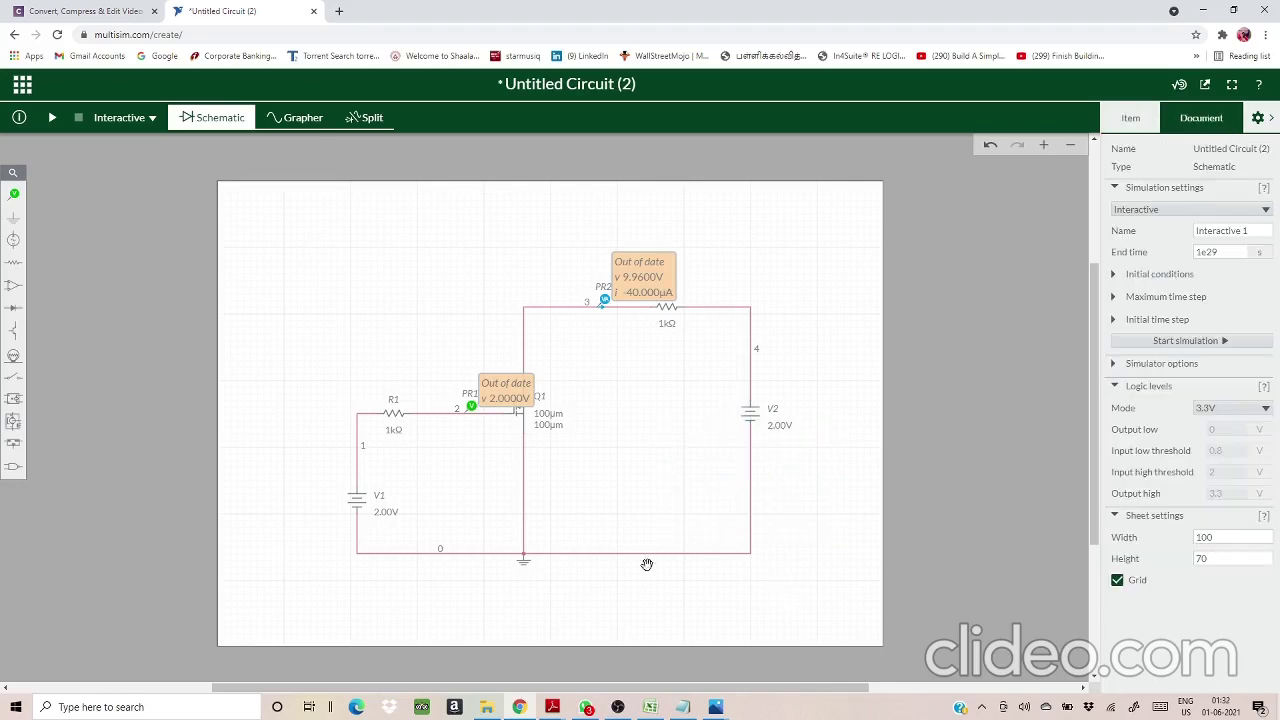
Step: Check the settings of source V1 and start the interactive simulation
click(356, 503)
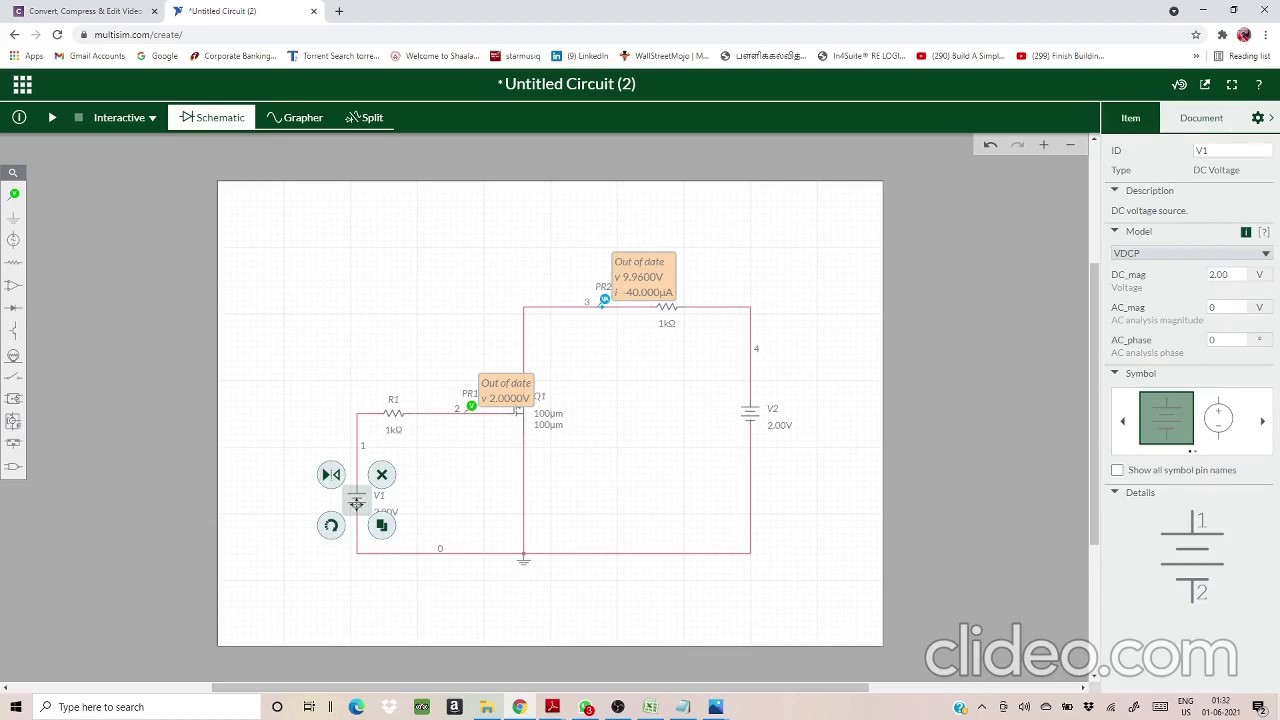
click(437, 580)
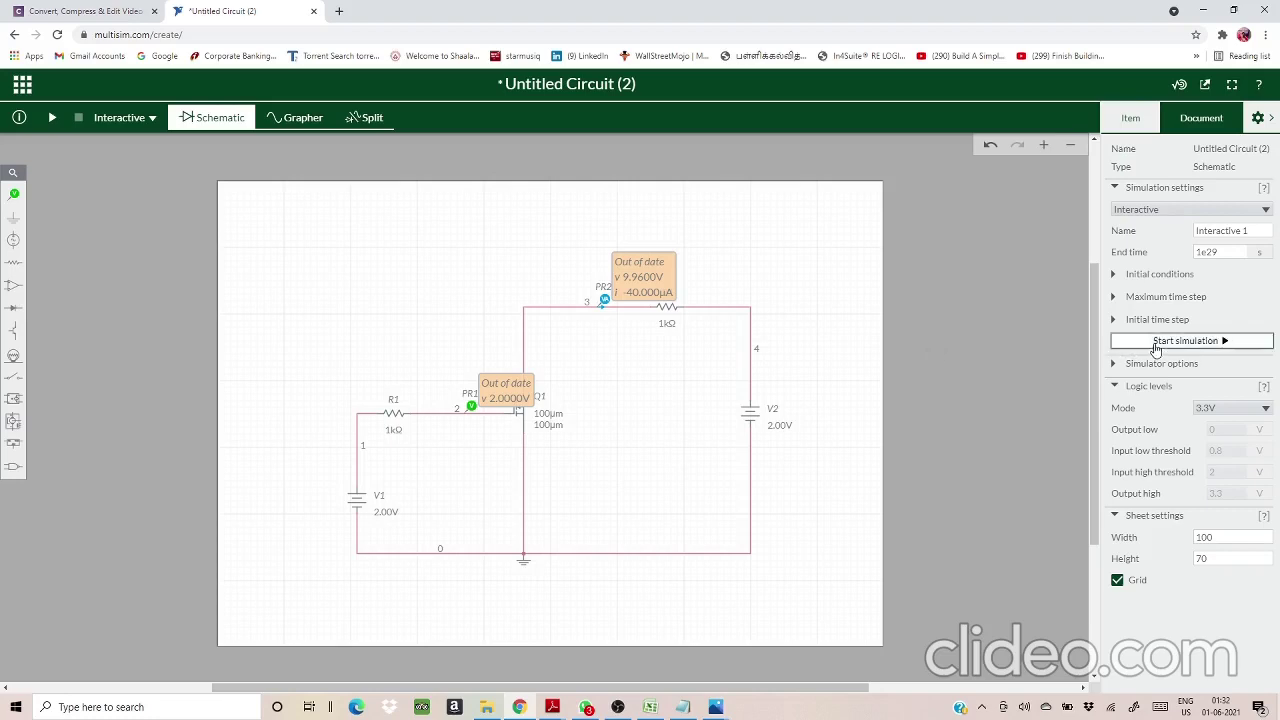
click(1156, 343)
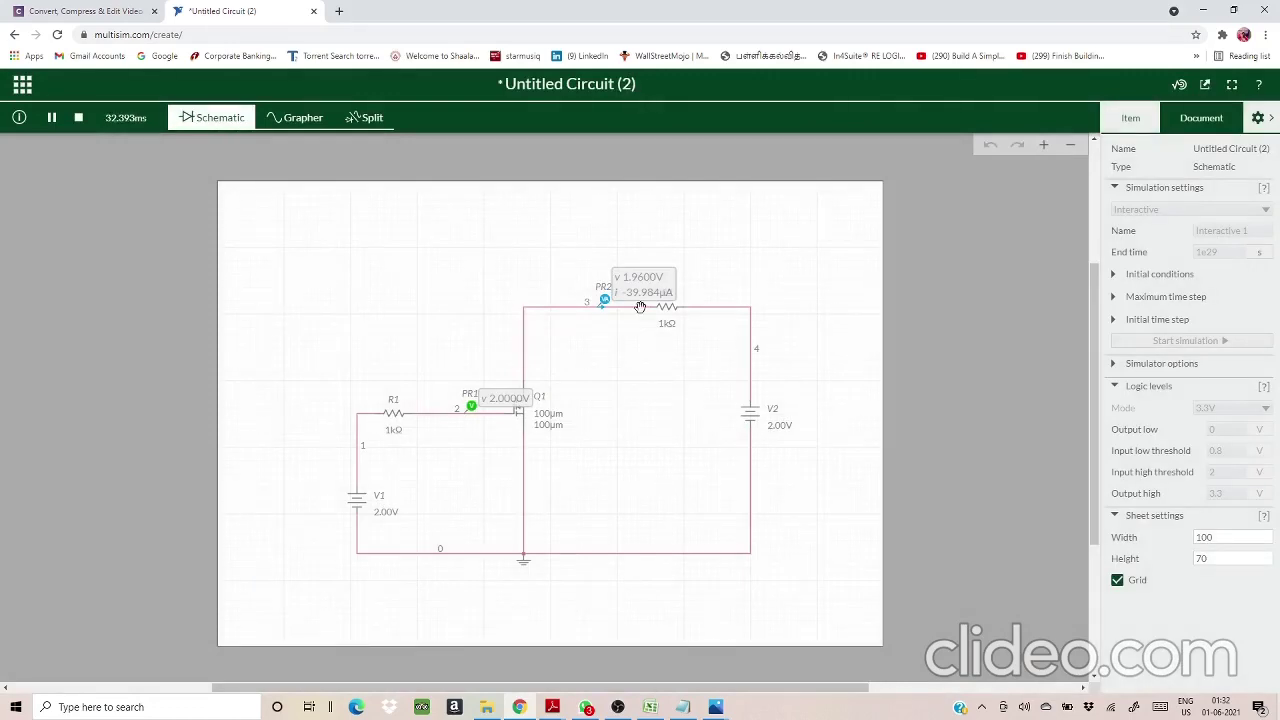
Step: Switch to Excel and enter 39.984uA as Id for Vgs 2V in the Vds = 2V transfer table
key(alt+Tab)
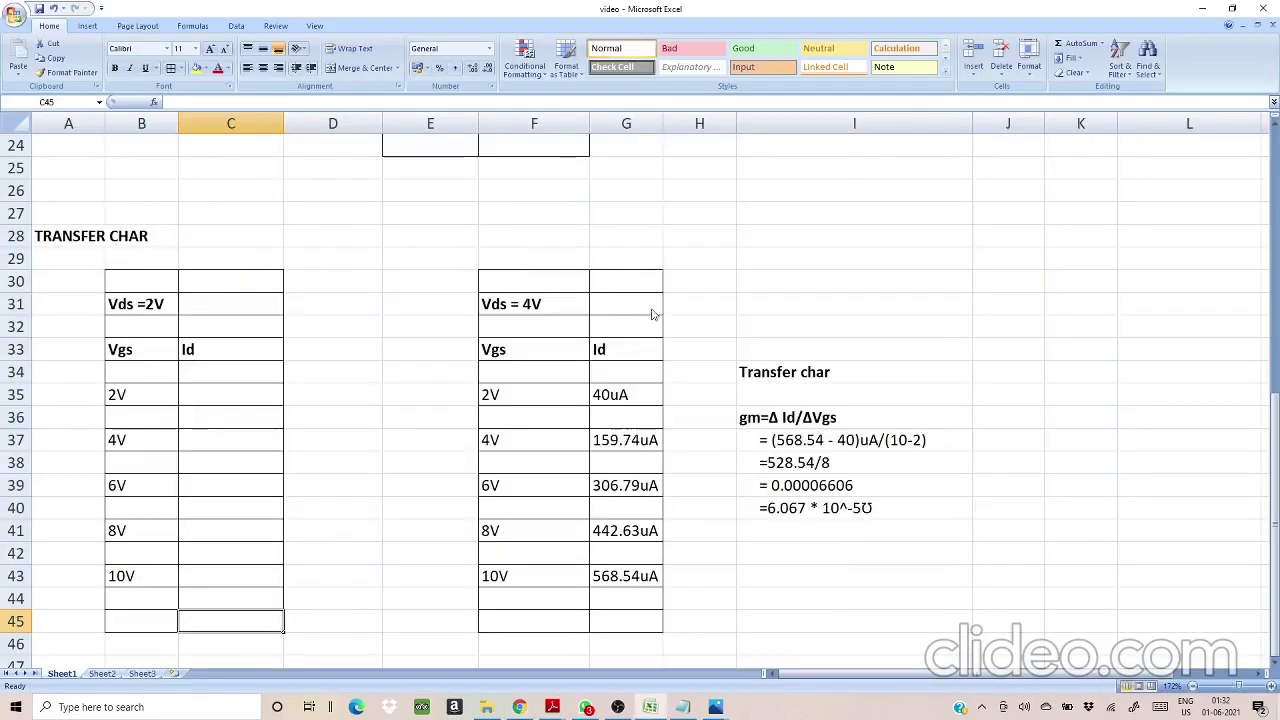
click(210, 390)
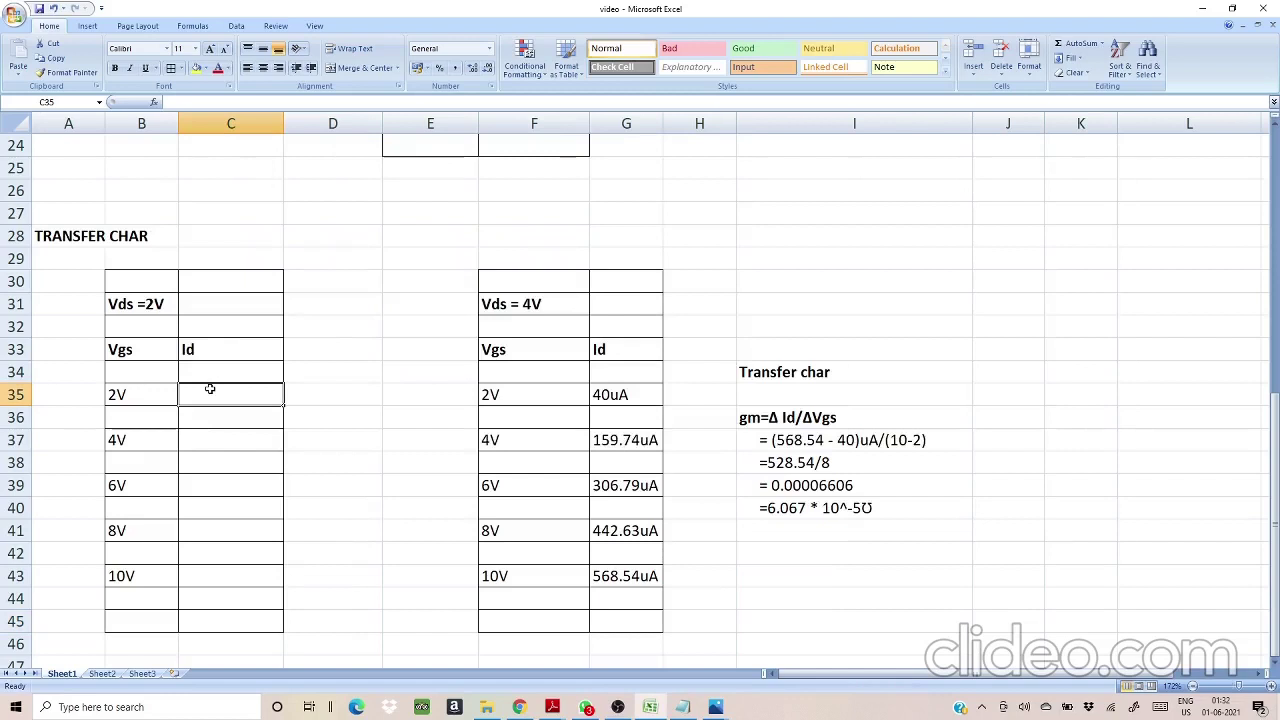
text(39.984)
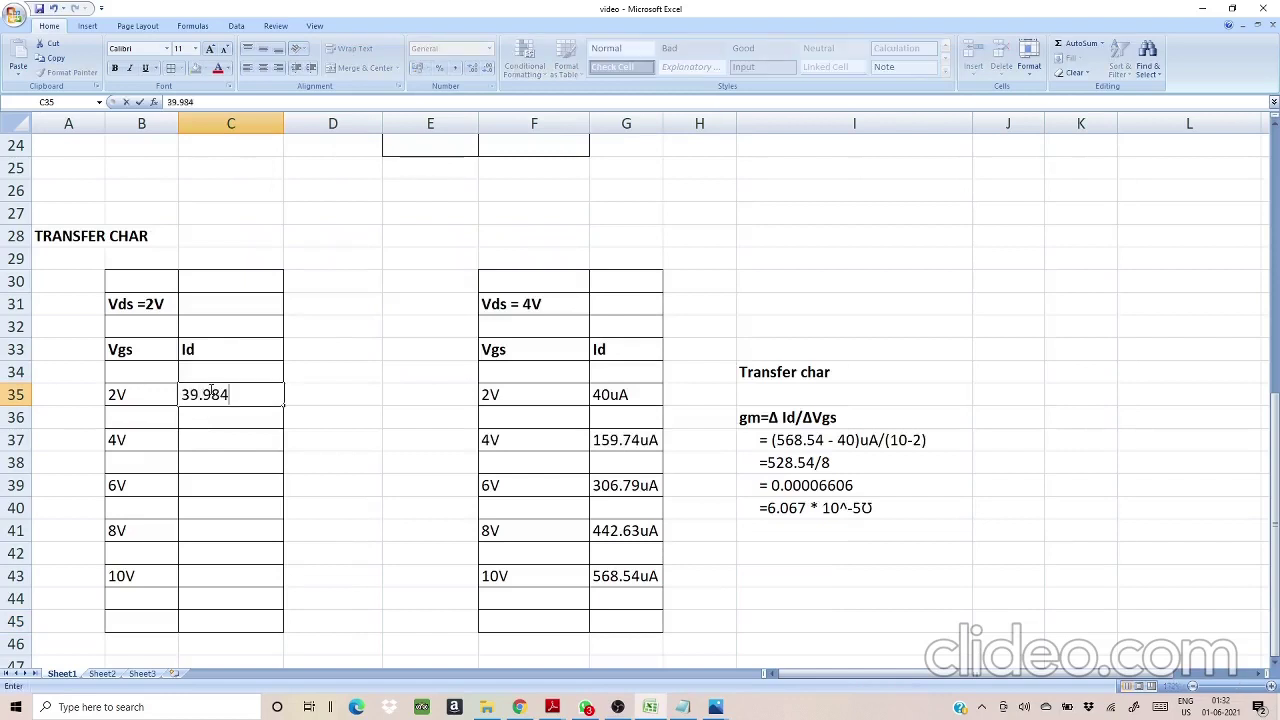
text(uA)
key(Return)
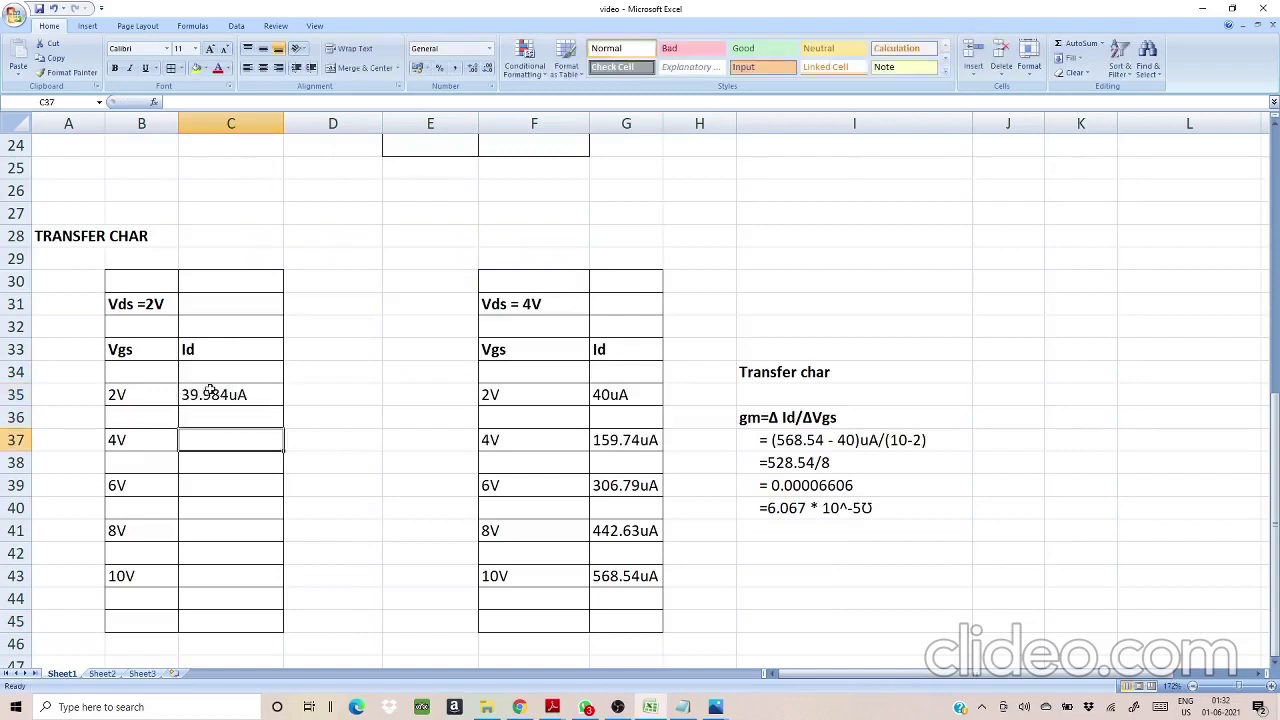
Step: Switch to Multisim Live and set source V1 to 4 V while the simulation runs
key(alt+Tab)
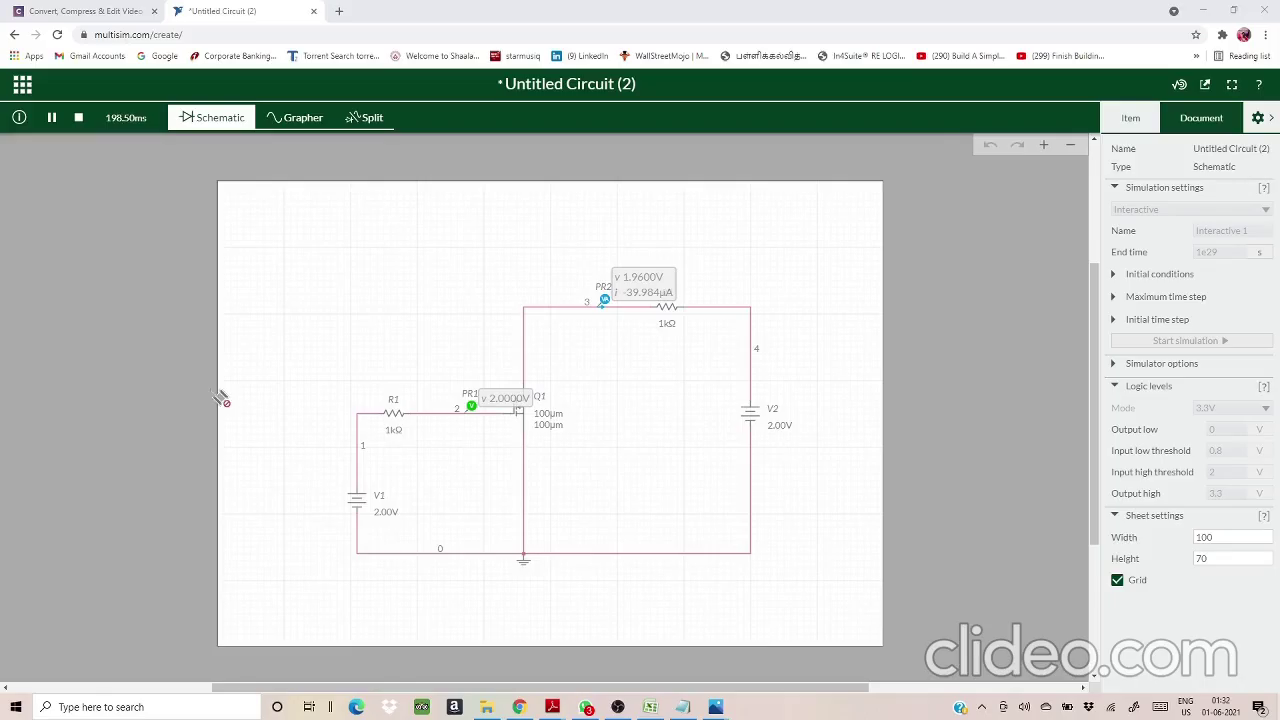
click(382, 518)
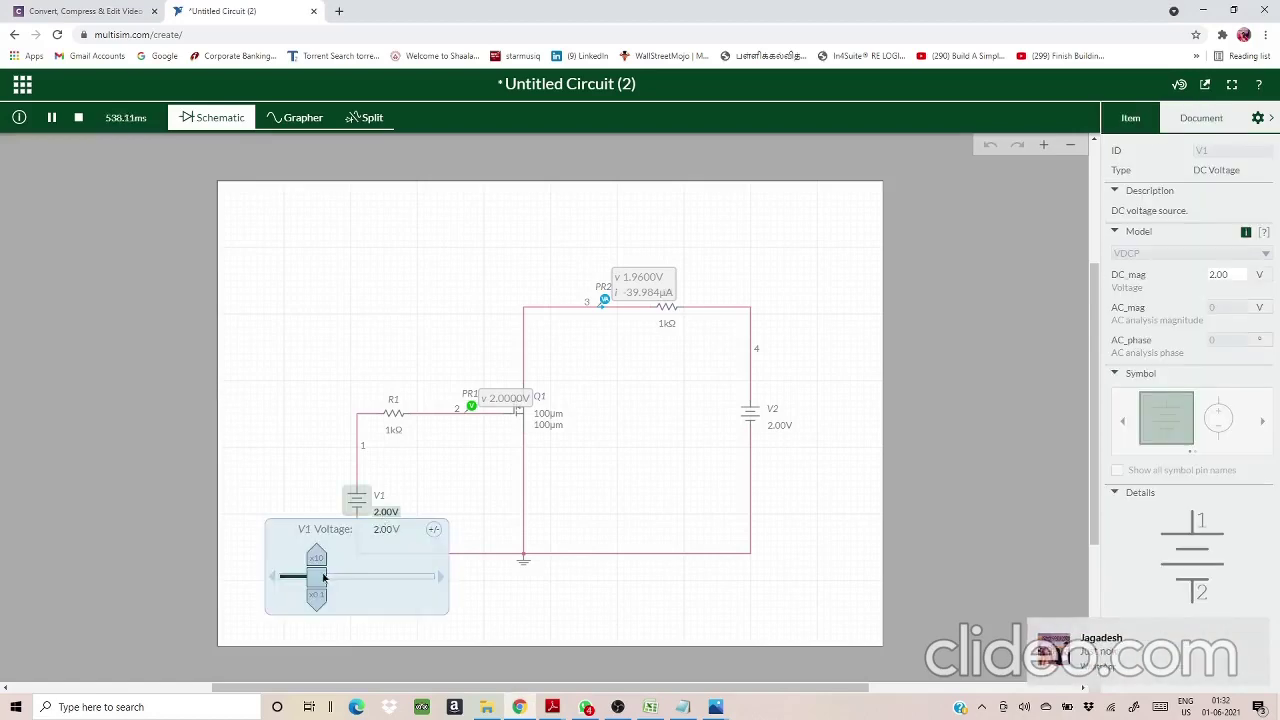
drag(316, 578, 350, 578)
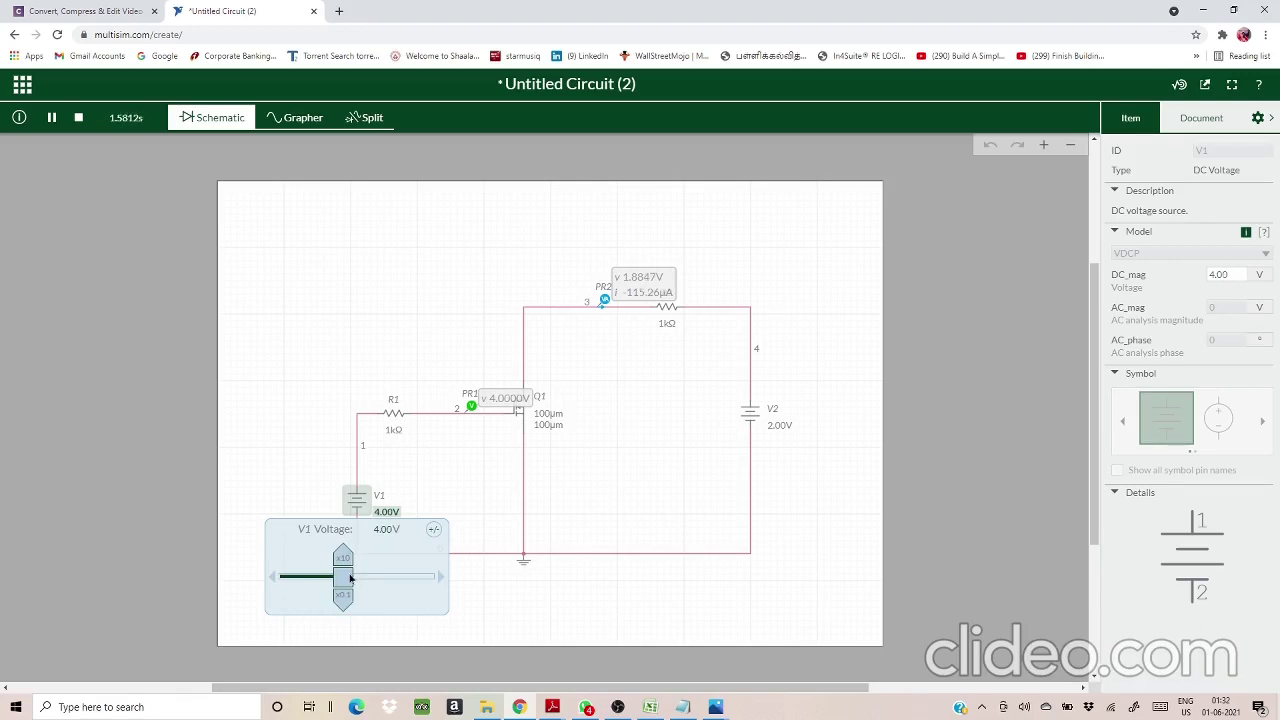
click(509, 616)
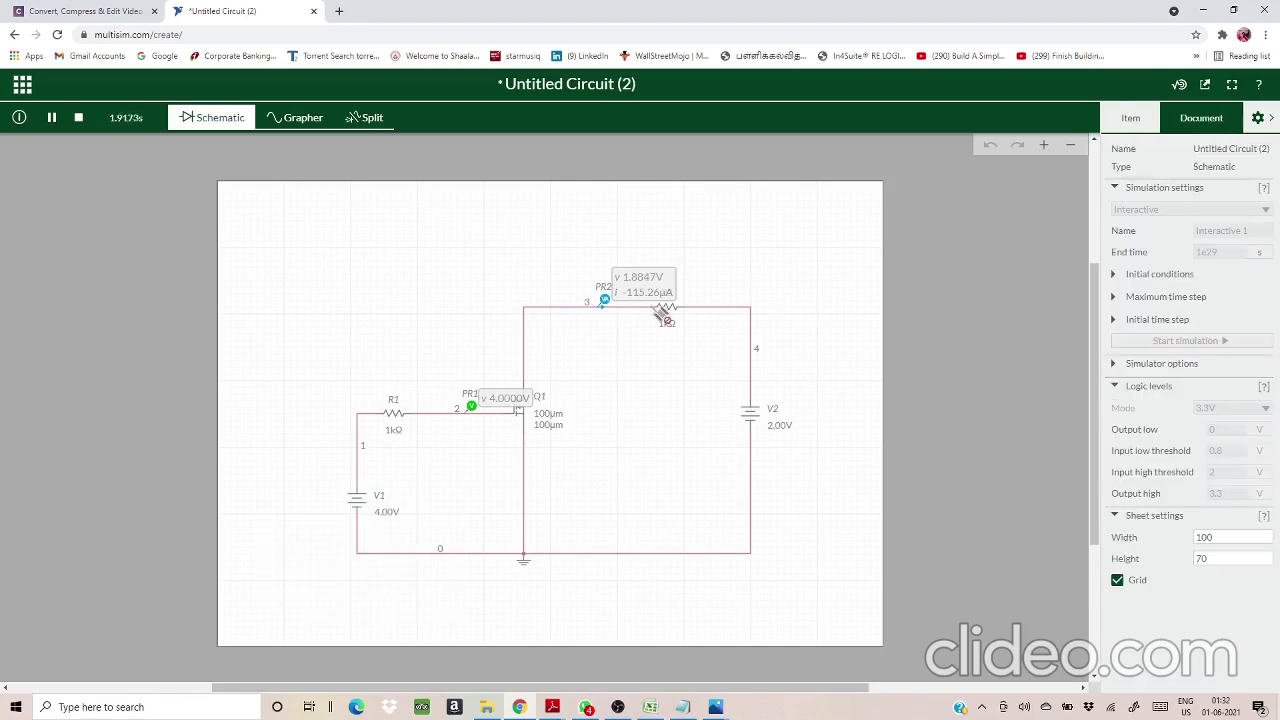
Step: Switch to Excel and enter 115.26uA as Id for Vgs 4V in the Vds = 2V transfer table
key(alt+Tab)
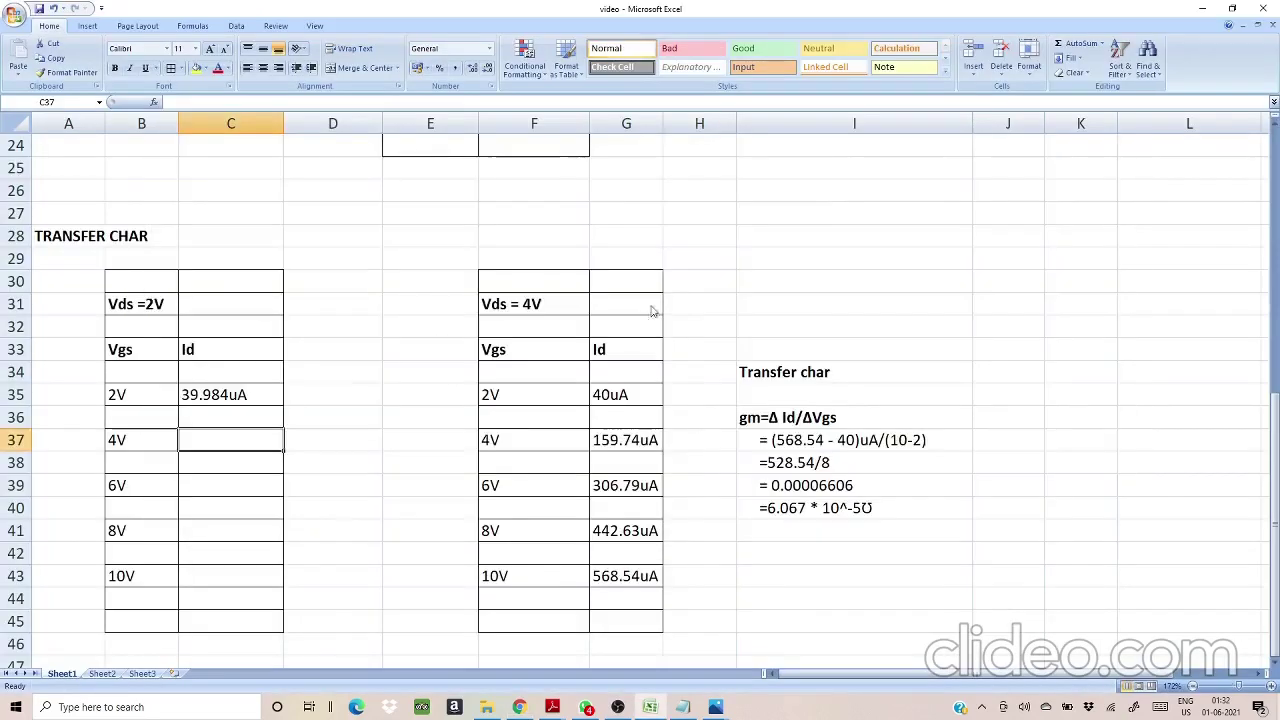
text(11)
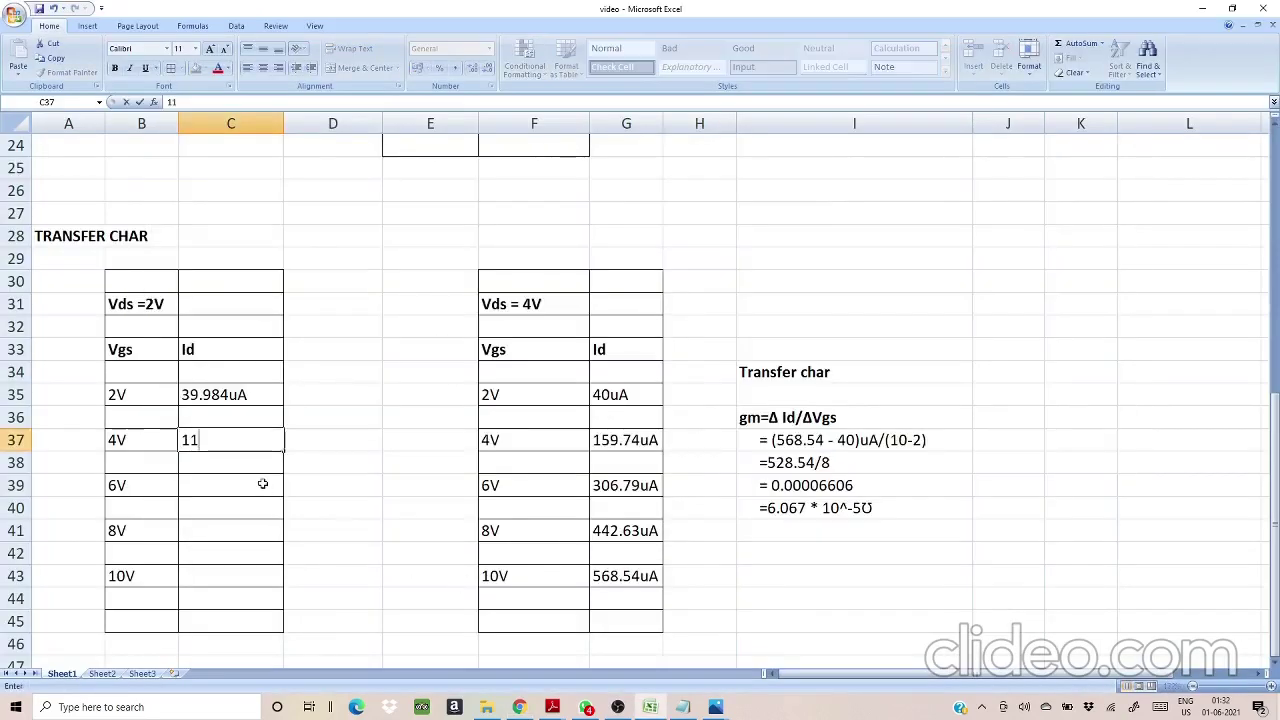
text(5.26uA)
click(220, 489)
Step: Switch to Multisim Live and set source V1 to 6 V while the simulation runs
key(alt+Tab)
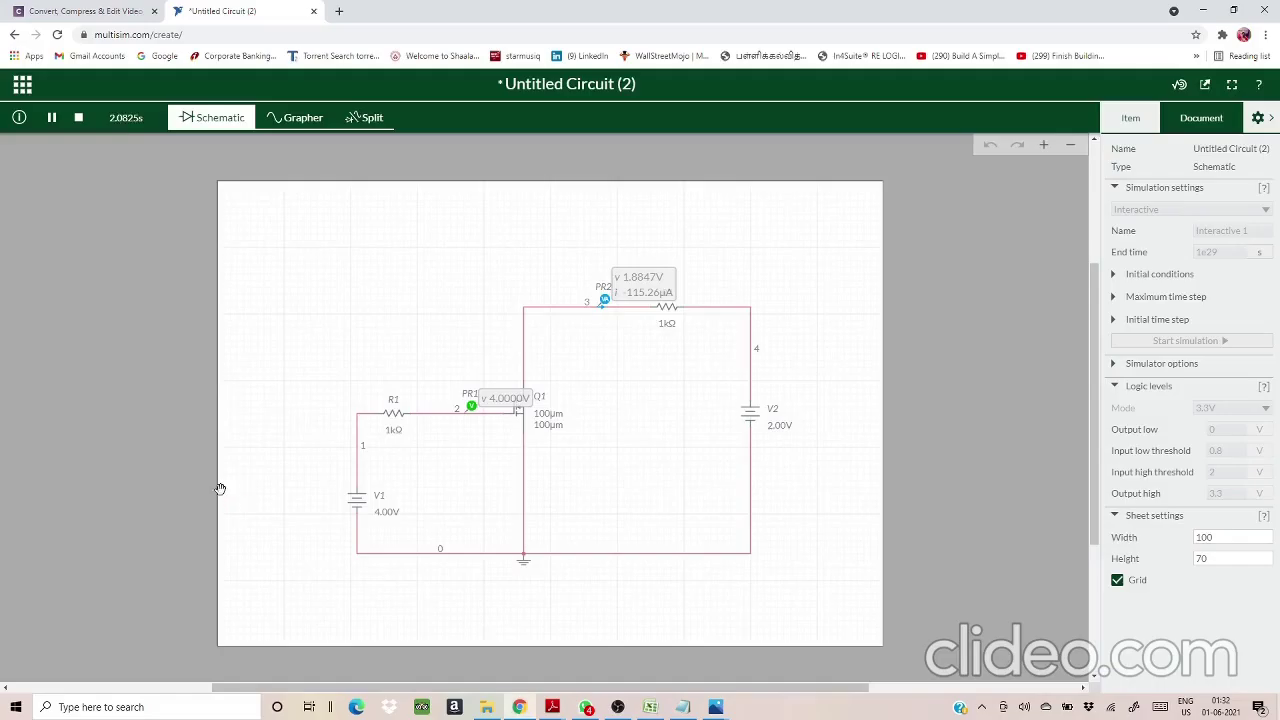
click(378, 516)
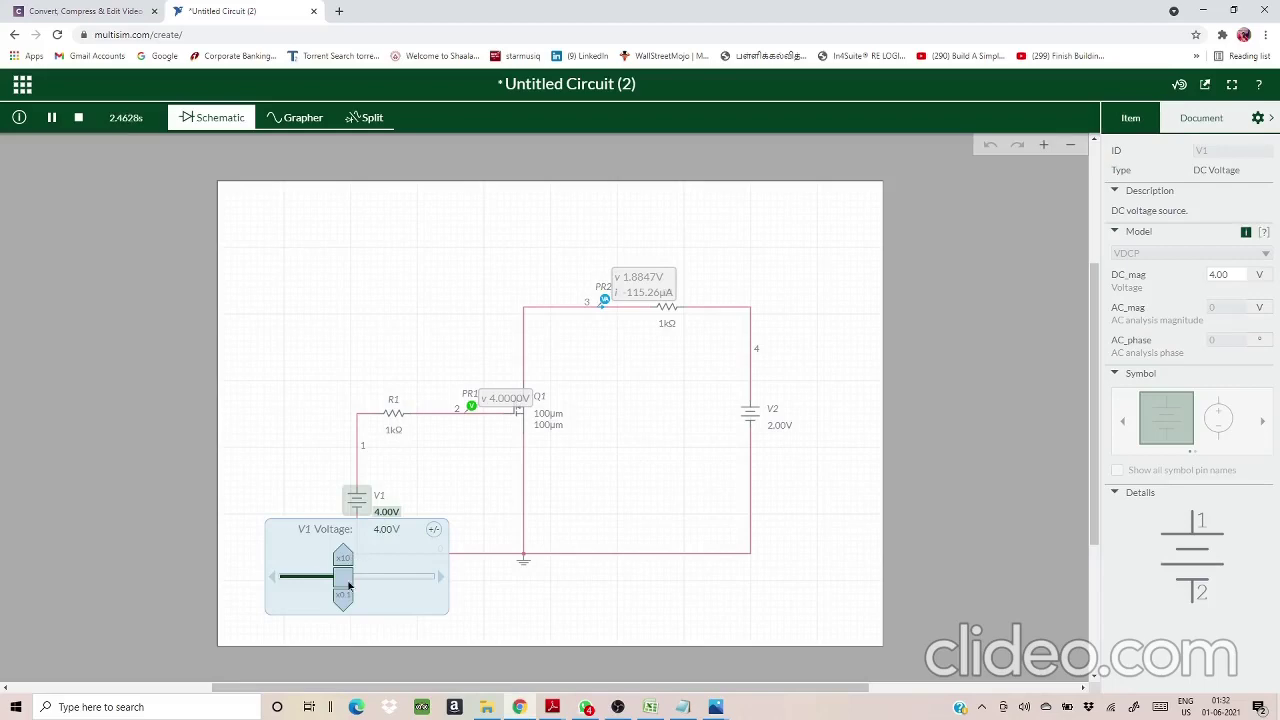
drag(349, 586, 375, 590)
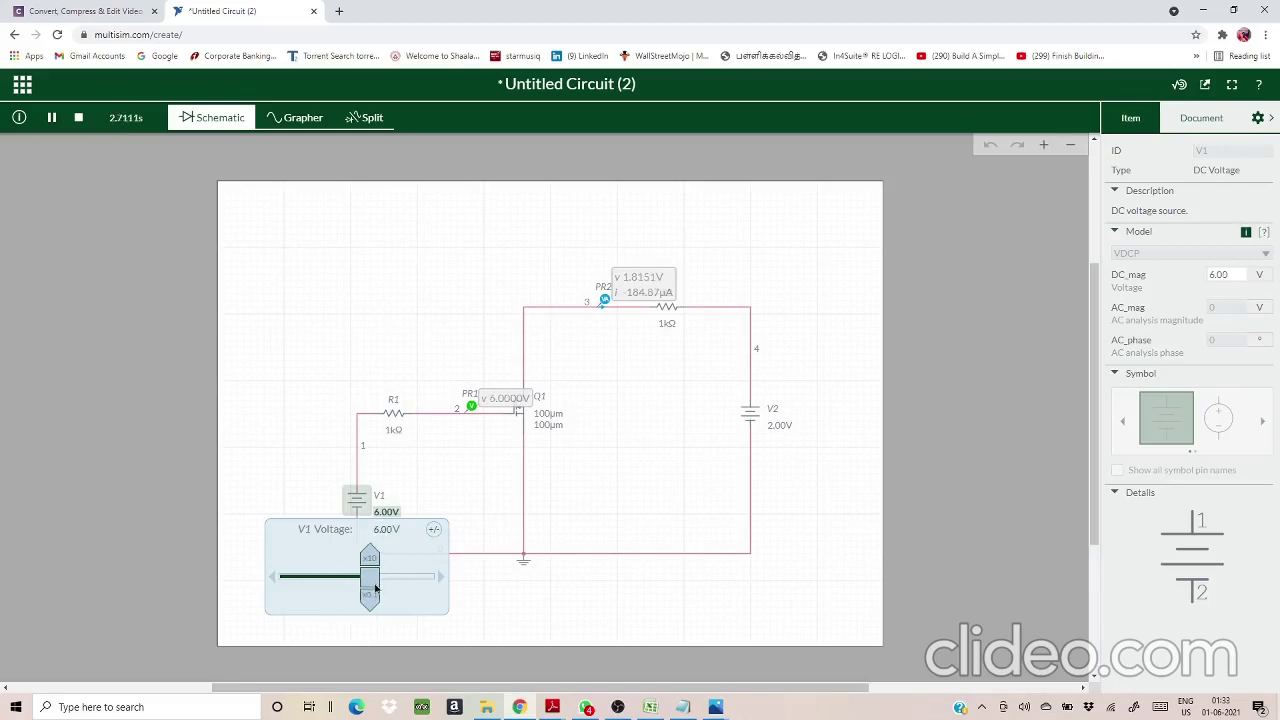
click(475, 612)
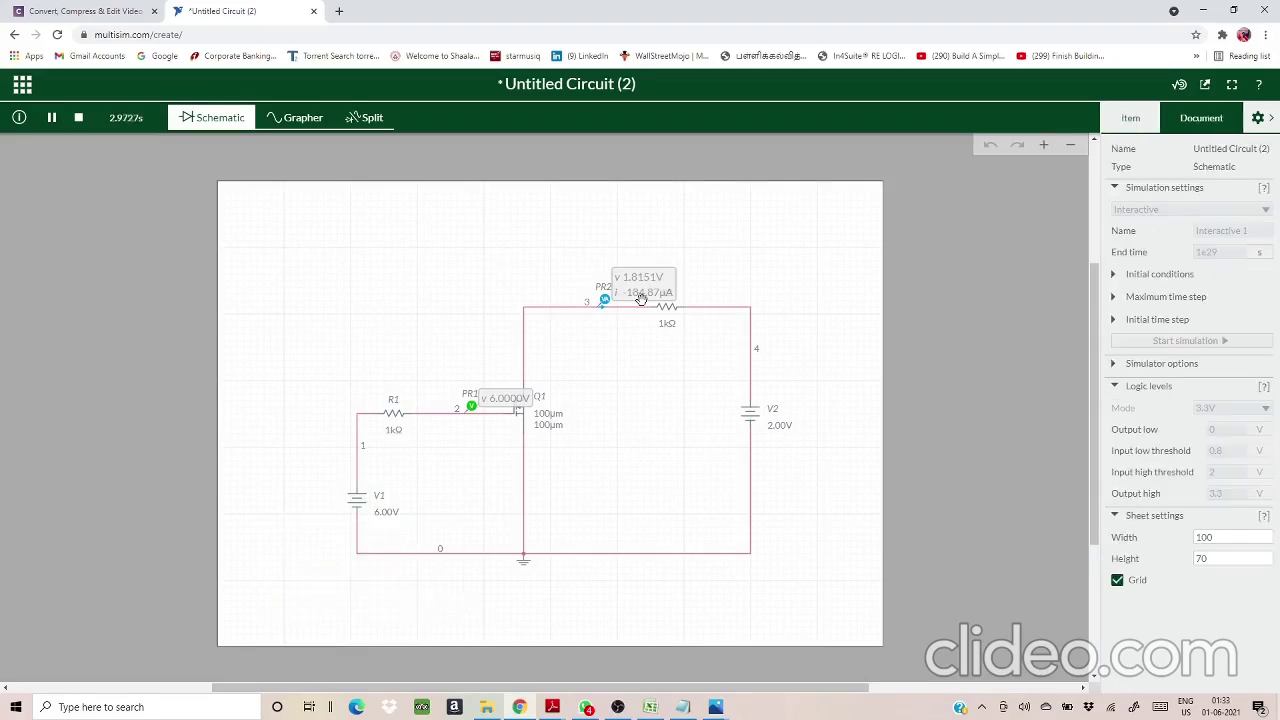
Step: Switch to Excel and enter 184.87uA as Id for Vgs 6V in the Vds = 2V transfer table
key(alt+Tab)
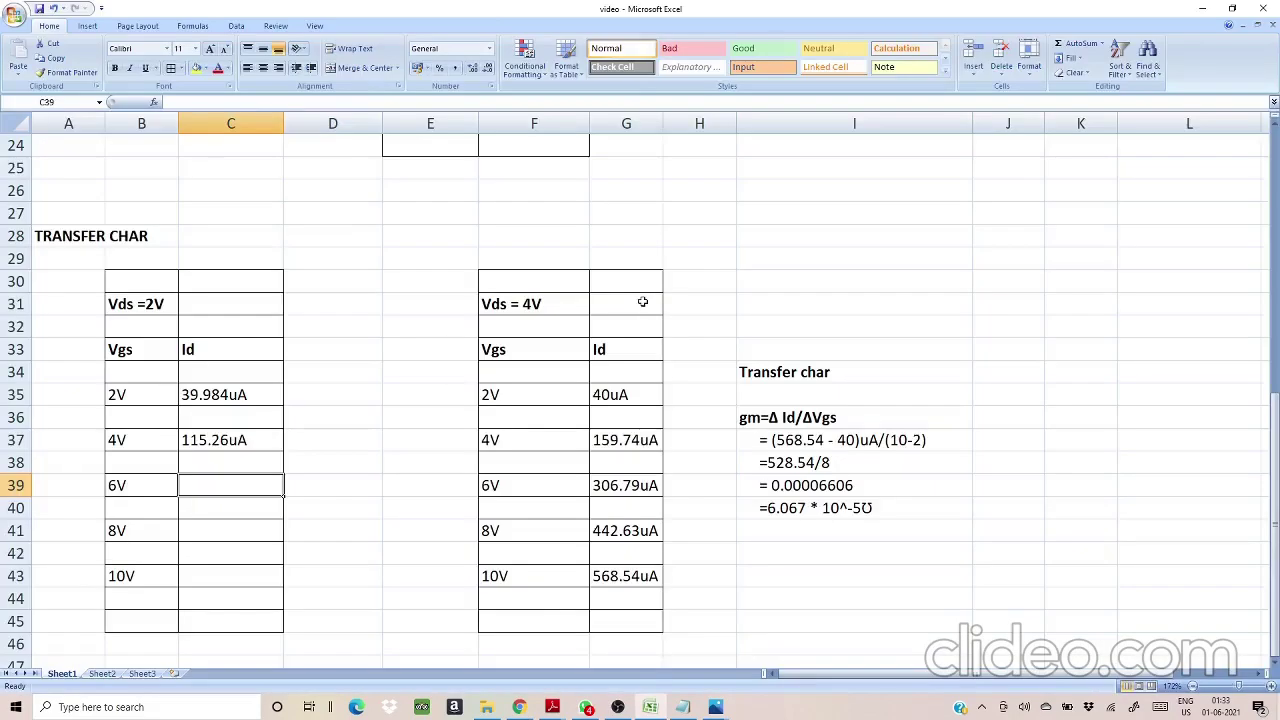
text(184.87)
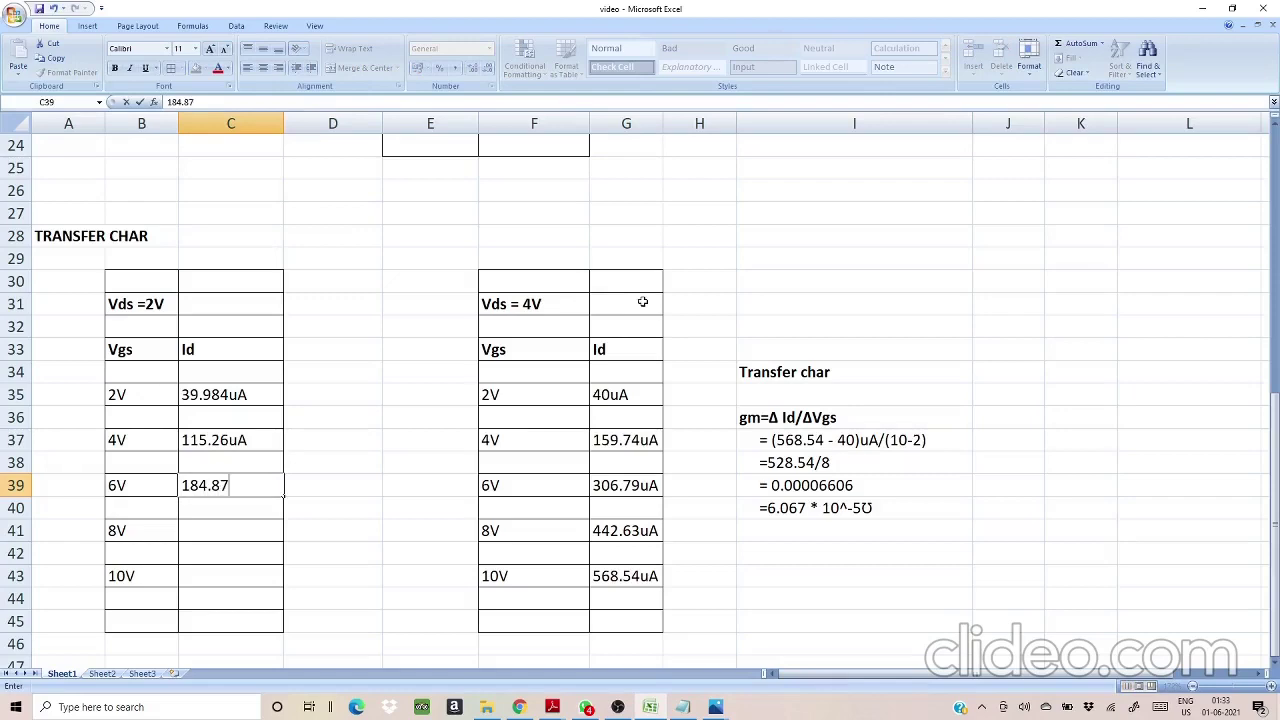
text(uA)
click(243, 530)
Step: Switch to Multisim Live and set source V1 to 8 V while the simulation runs
key(alt+Tab)
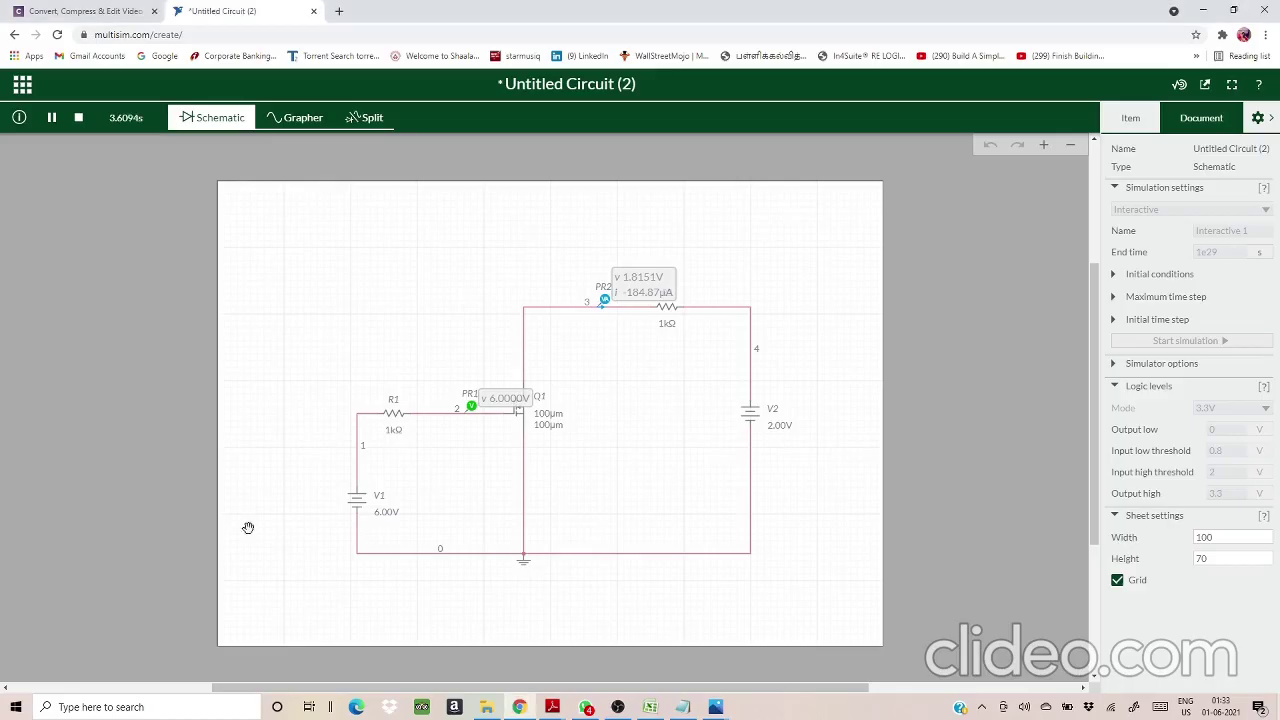
click(386, 517)
drag(370, 580, 396, 581)
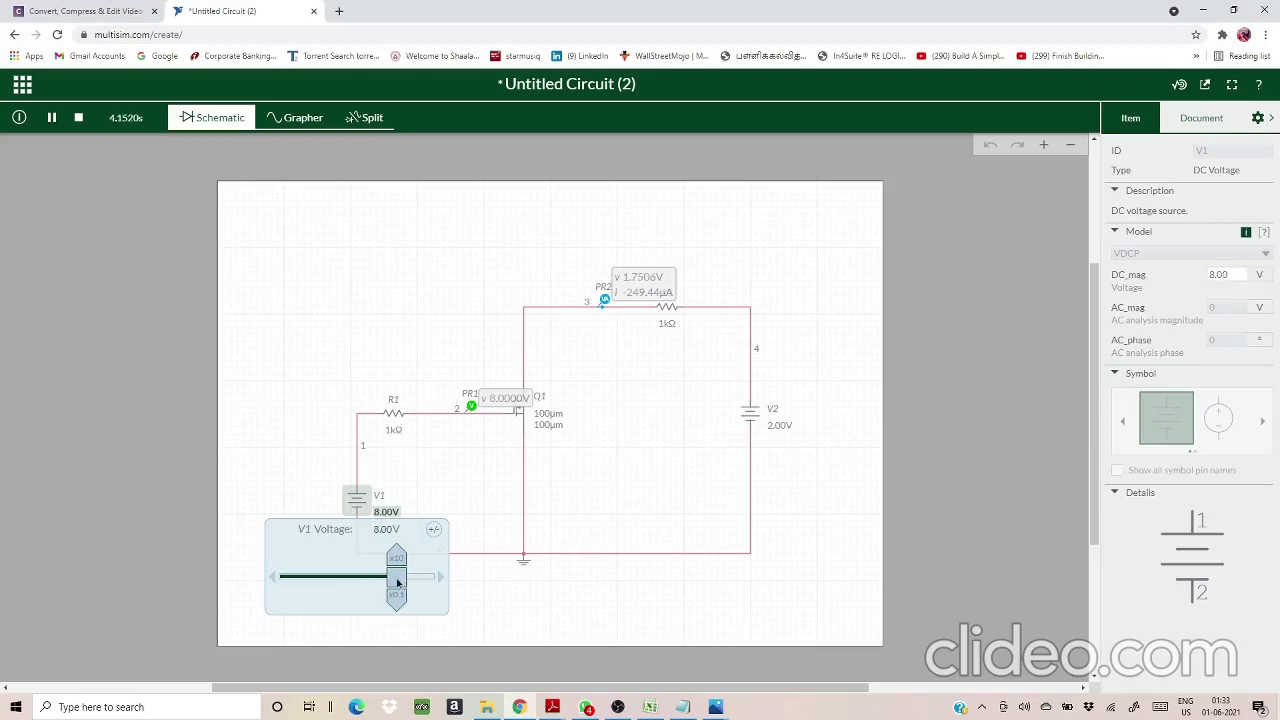
Step: Switch to Excel and enter 249.44uA as Id for Vgs 8V in the Vds = 2V transfer table
click(486, 611)
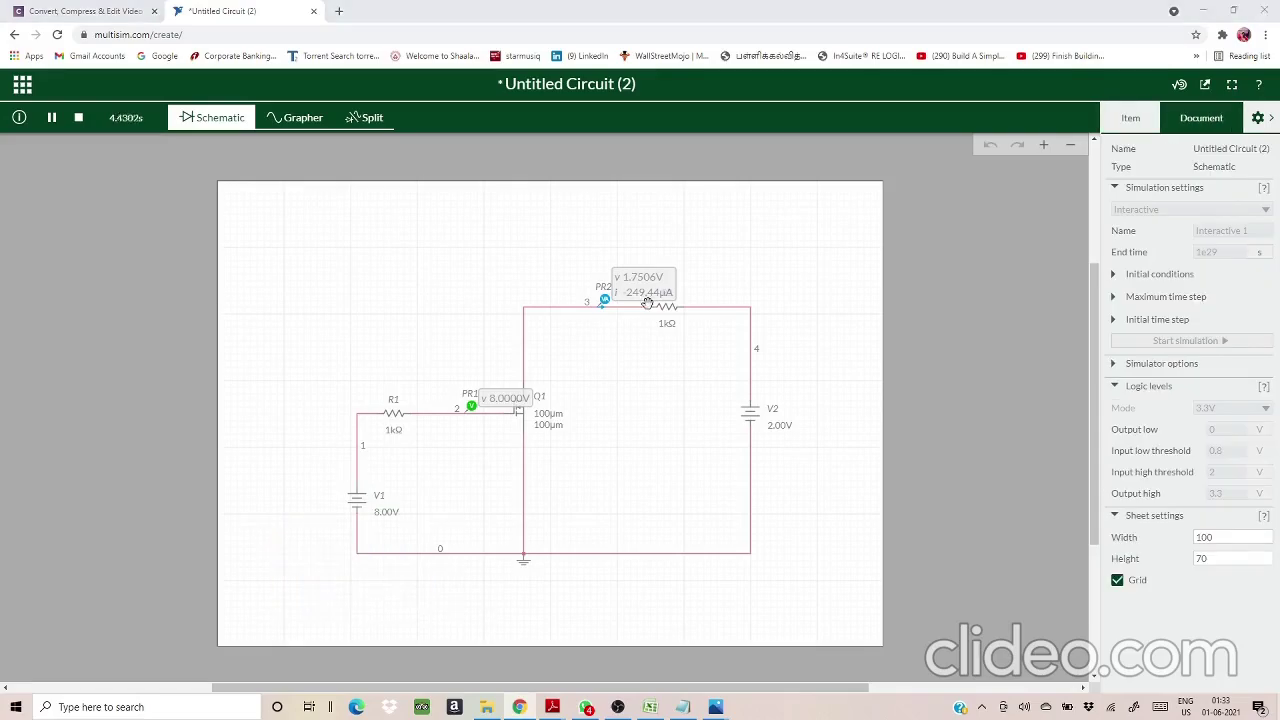
key(alt+Tab)
text(249)
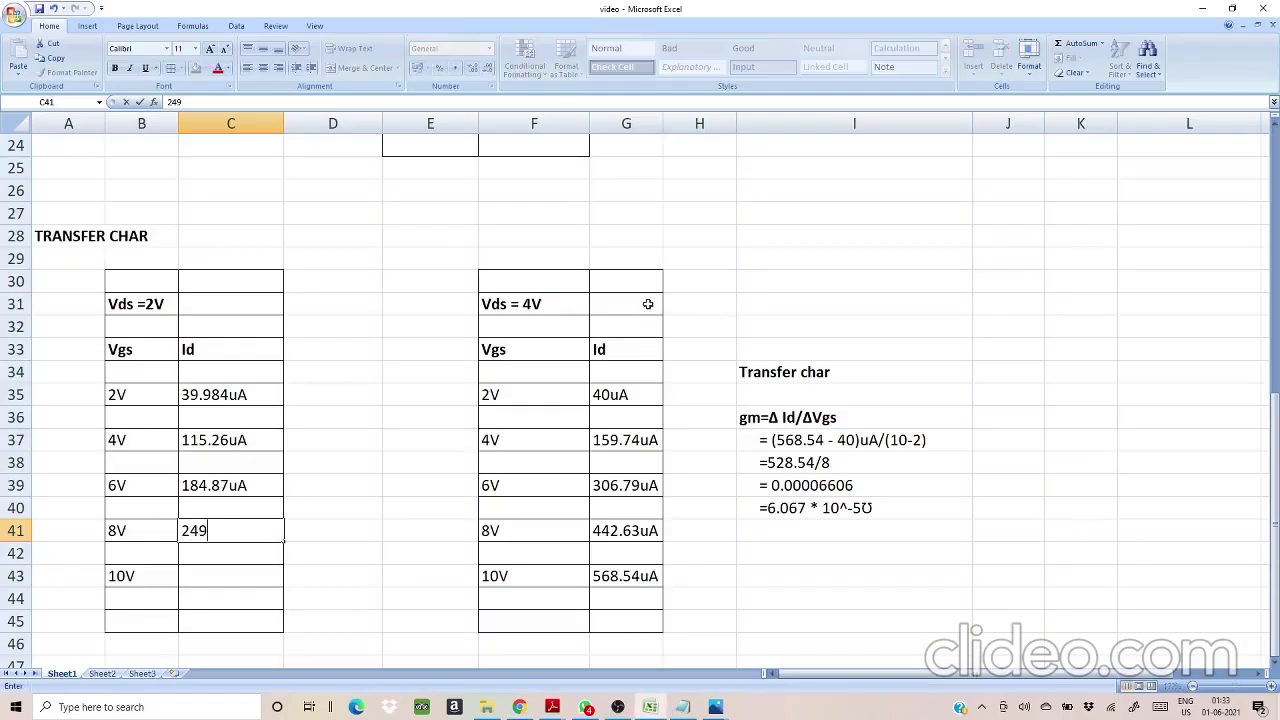
text(.44uA)
click(226, 577)
Step: Switch to Multisim Live and set source V1 to 10 V while the simulation runs
key(alt+Tab)
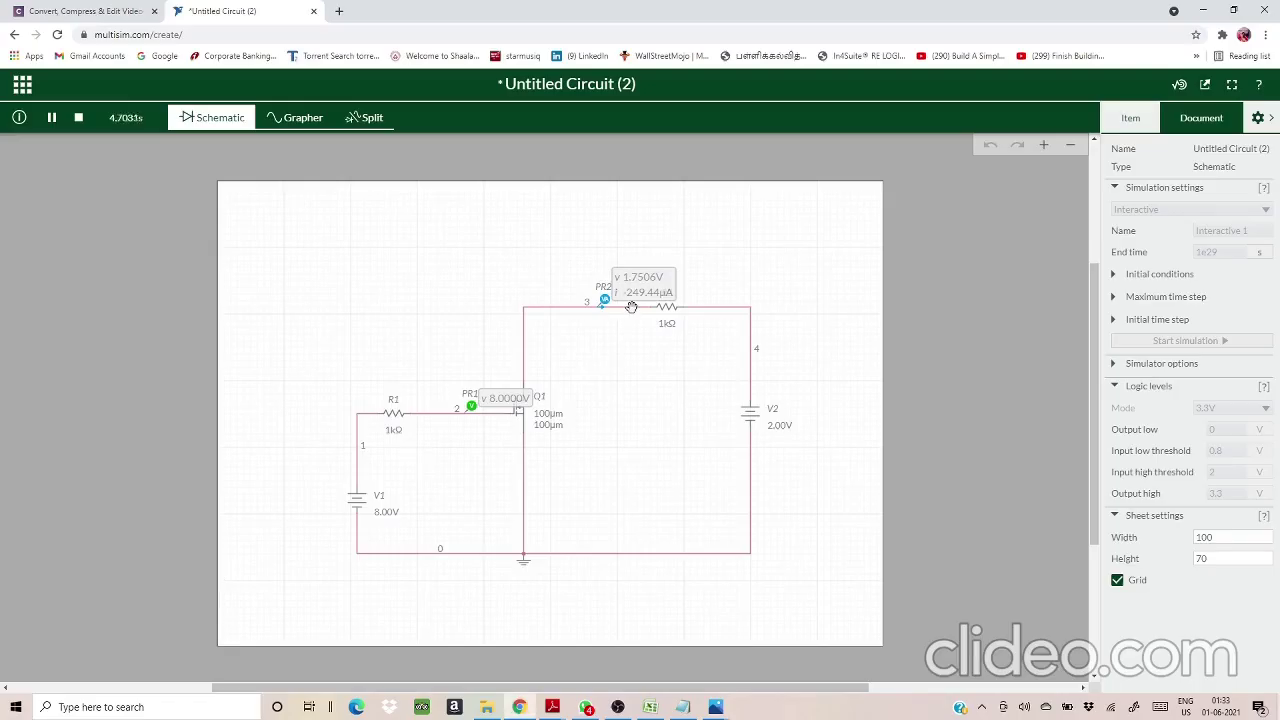
click(395, 517)
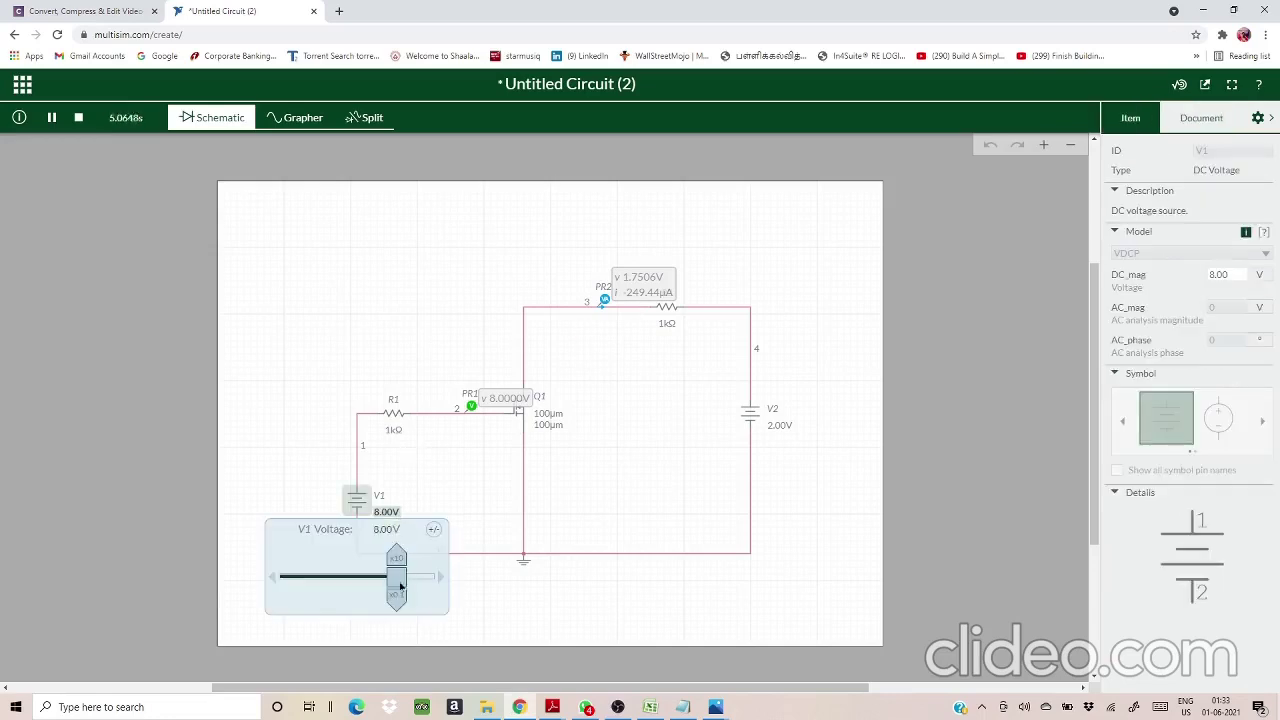
drag(398, 590, 453, 596)
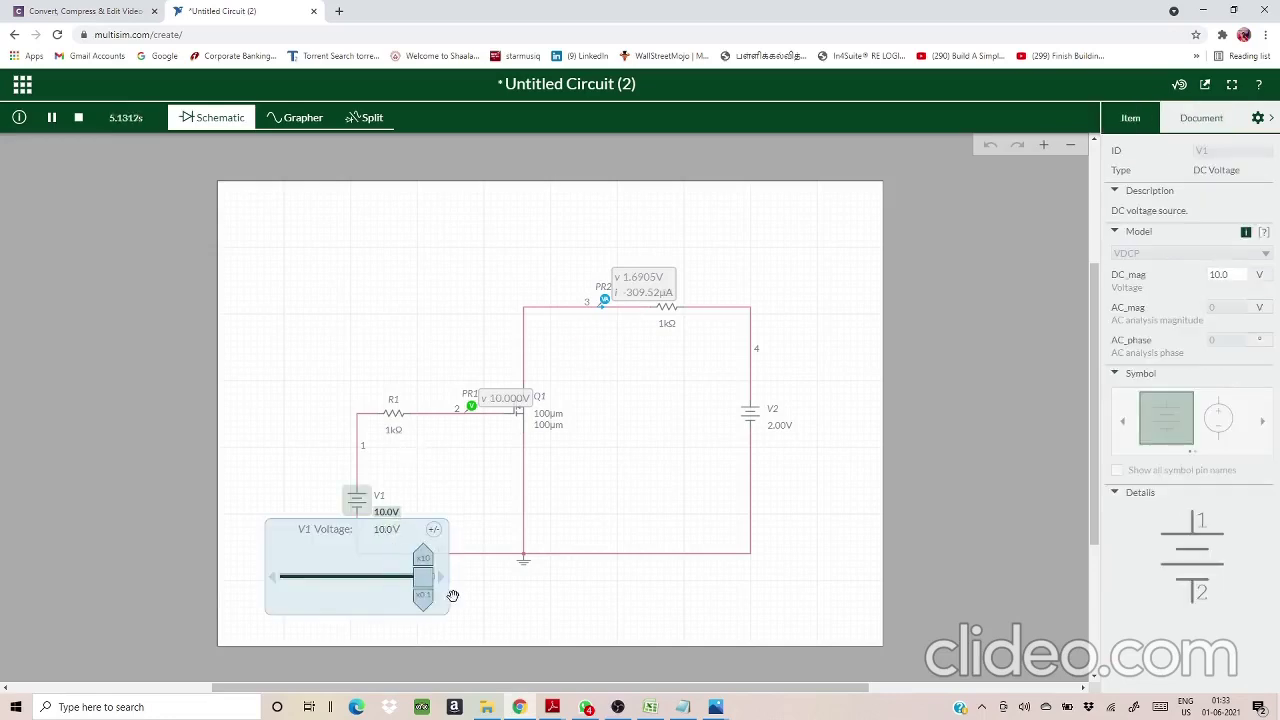
click(513, 603)
Step: Switch to Excel and enter 309.52uA as Id for Vgs 10V in the Vds = 2V transfer table
key(alt+Tab)
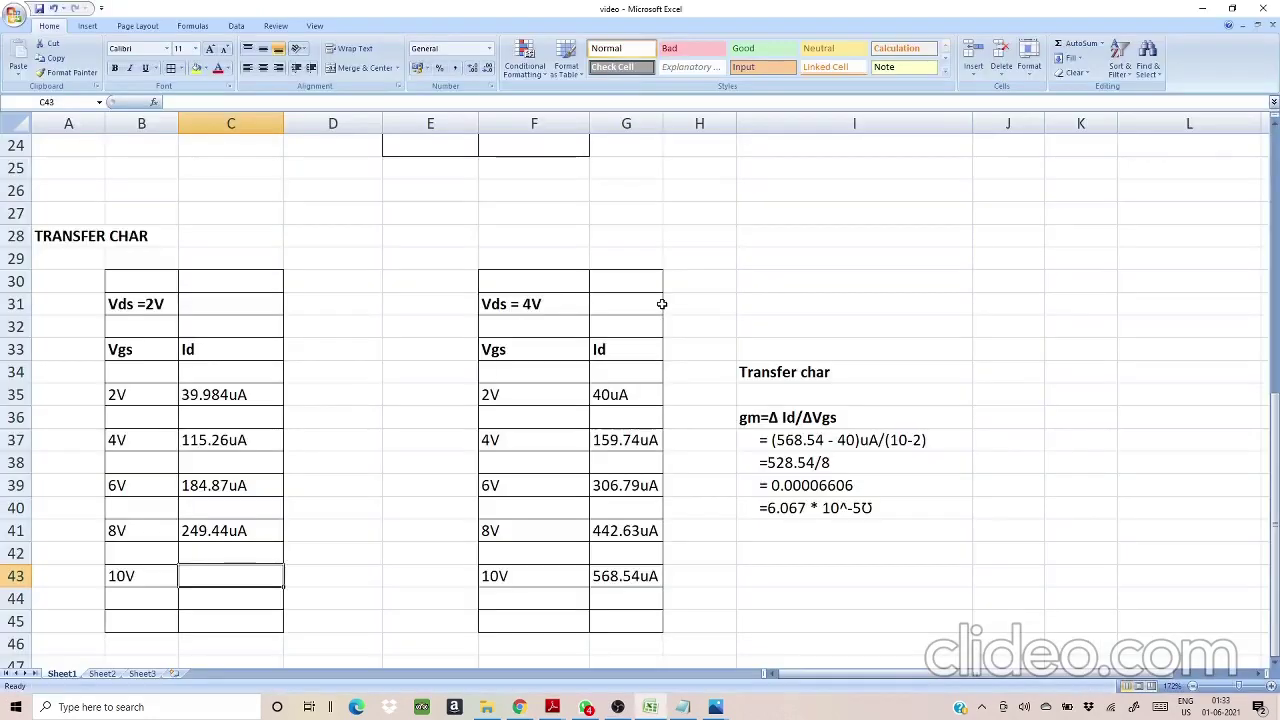
text(309.52uA)
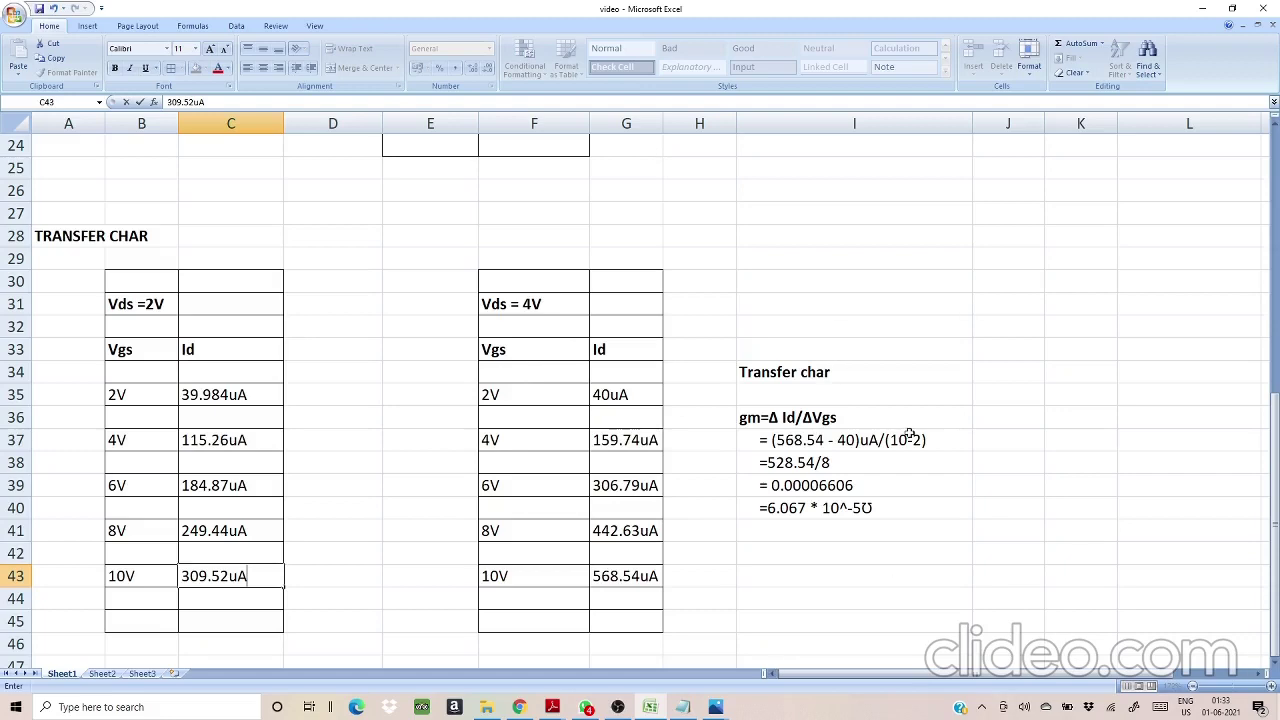
Step: Compare the simulated circuit in Multisim Live with the completed transfer characteristics tables in Excel
key(alt+Tab)
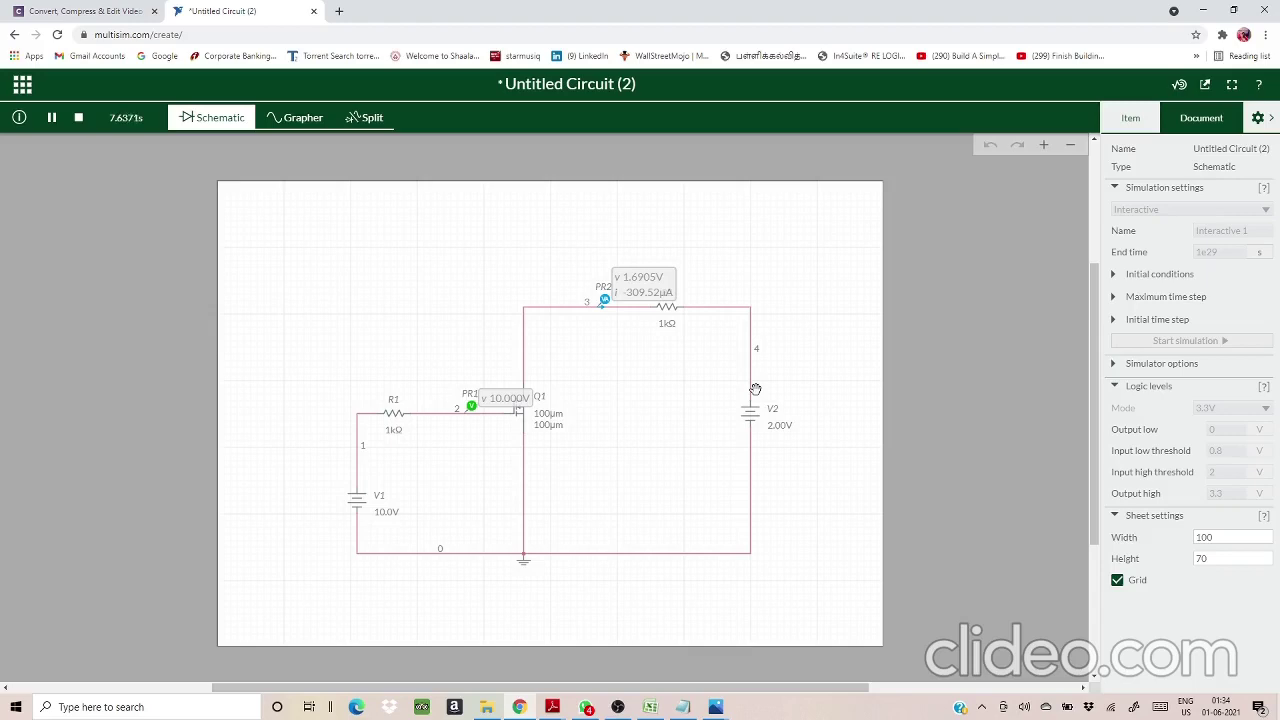
key(alt+Tab)
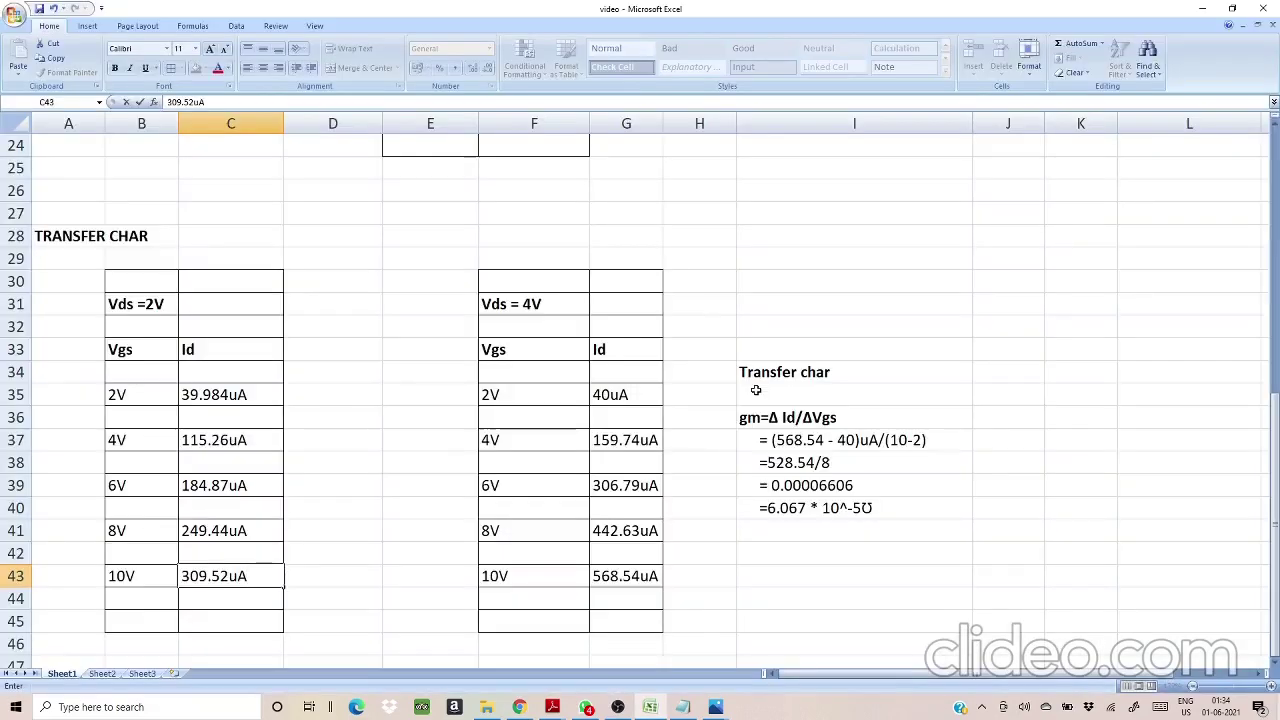
key(alt+Tab)
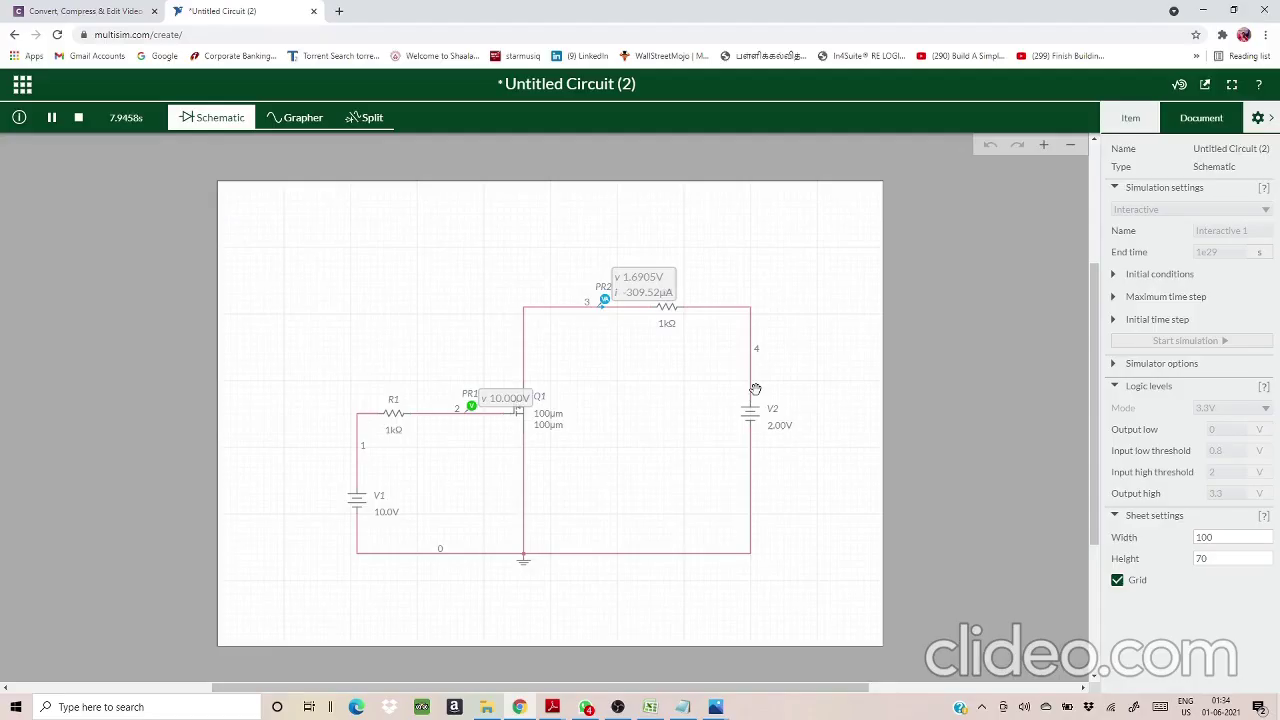
key(alt+Tab)
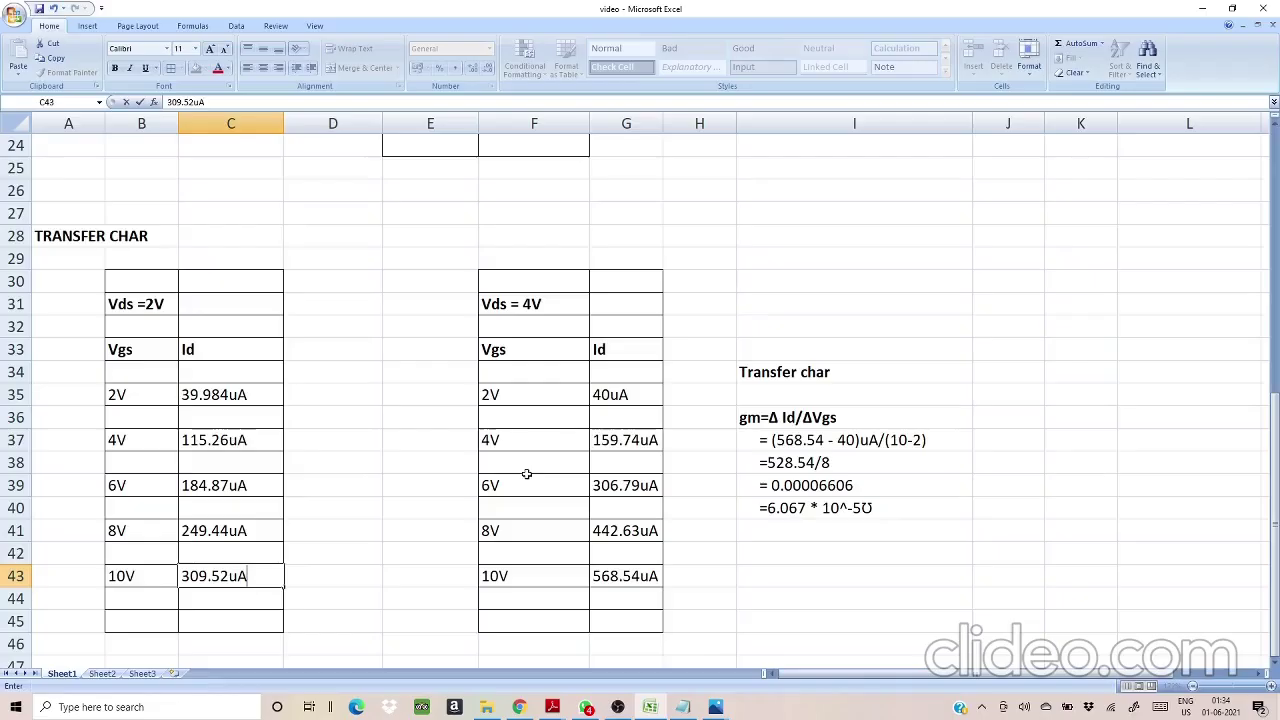
key(alt+Tab)
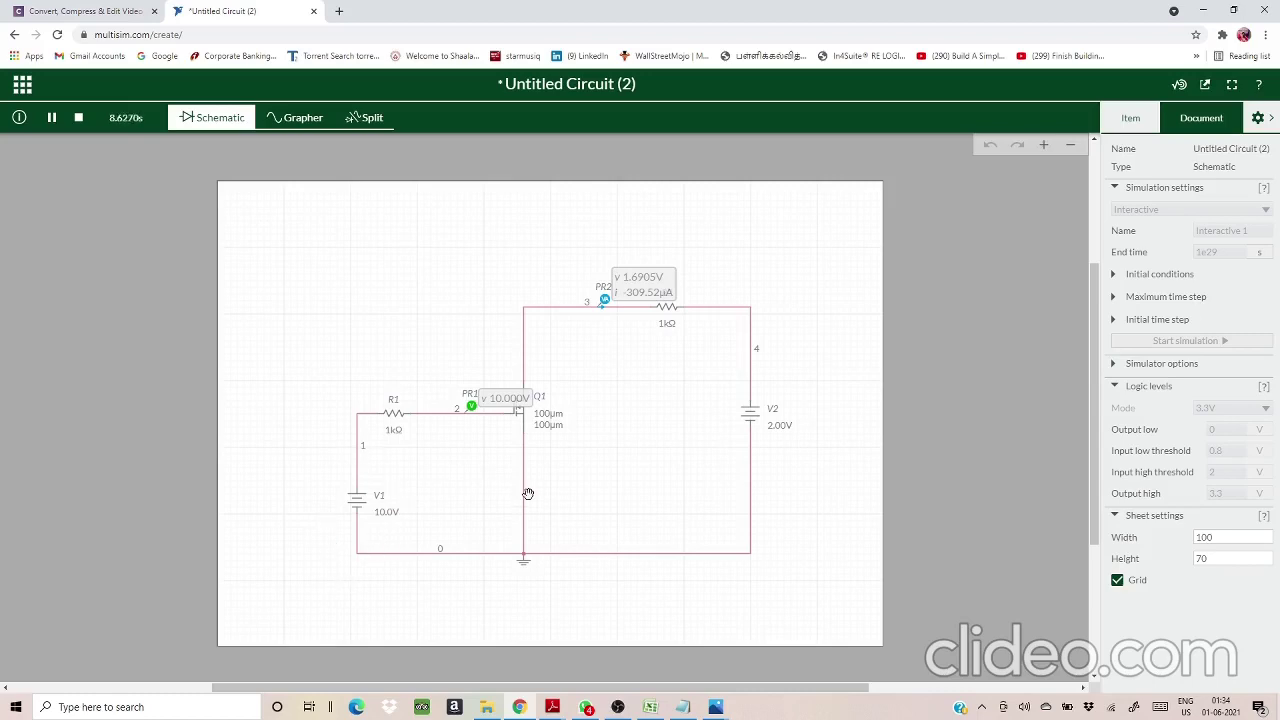
key(alt+Tab)
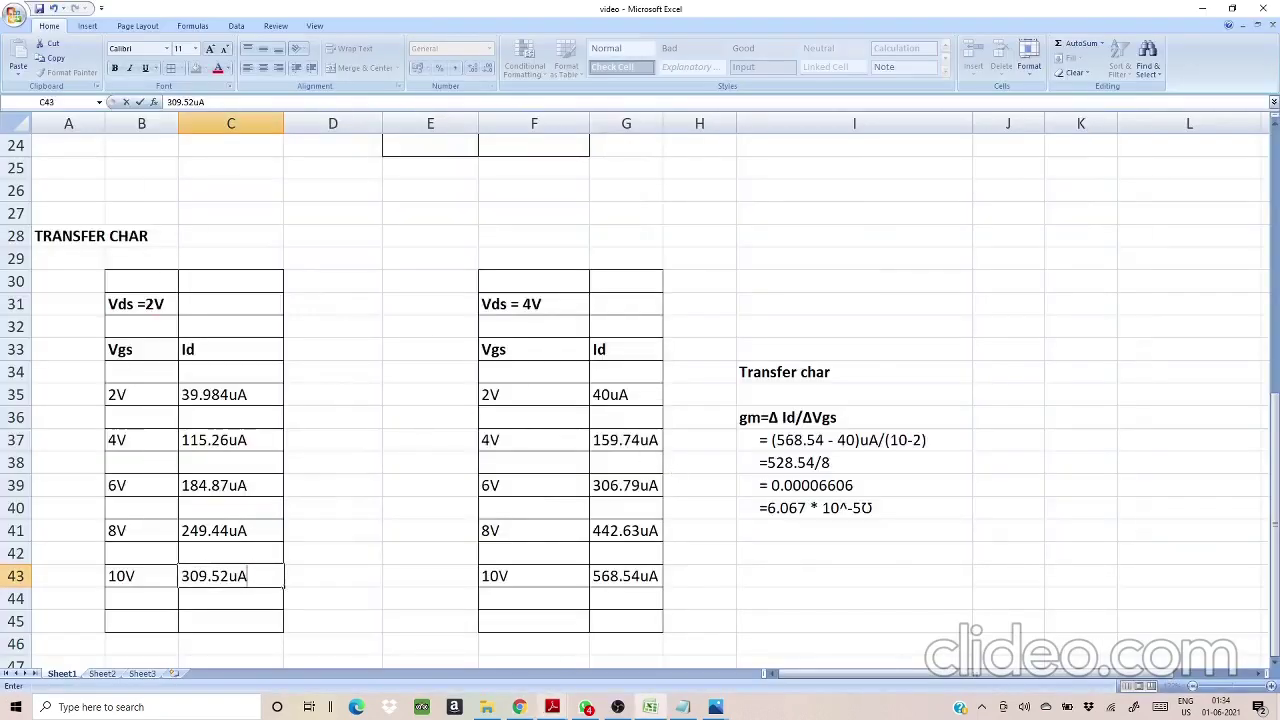
Step: Switch to the lab manual in Adobe Reader and review the MOSFET characteristic curves, tabulation tables and calculation section
click(552, 707)
click(508, 670)
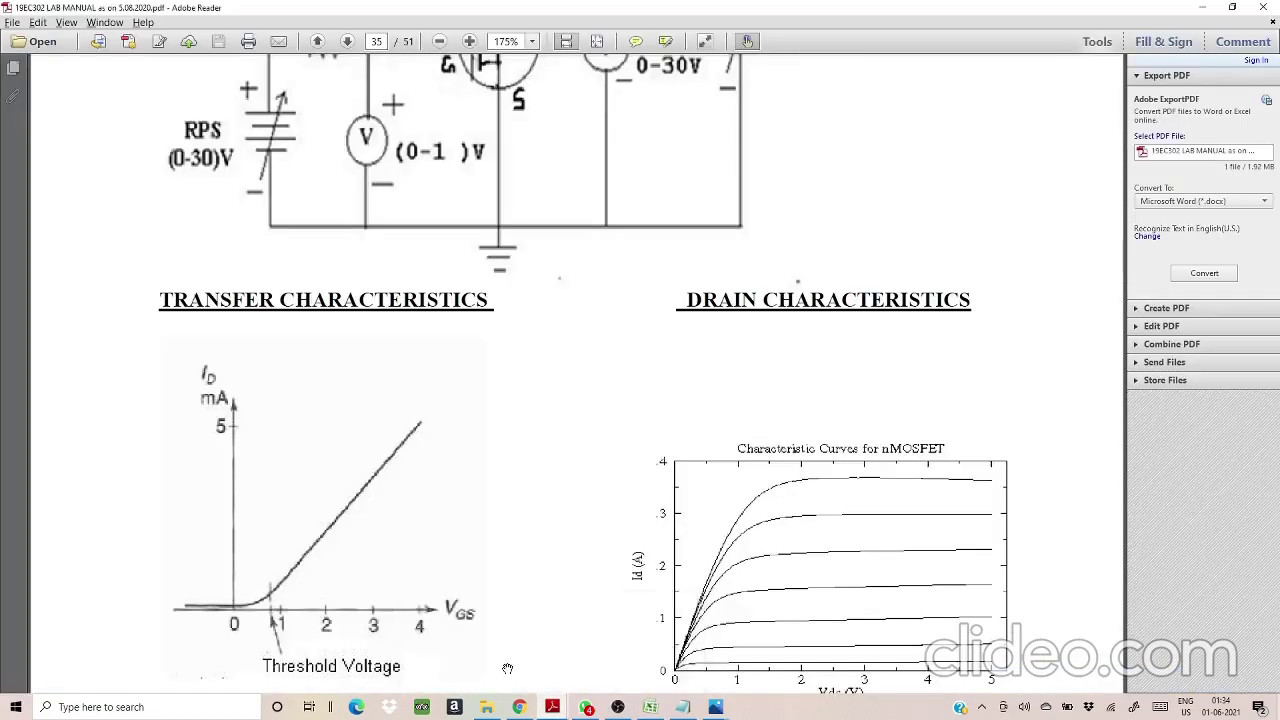
scroll(507, 668, down, 10)
scroll(508, 668, down, 6)
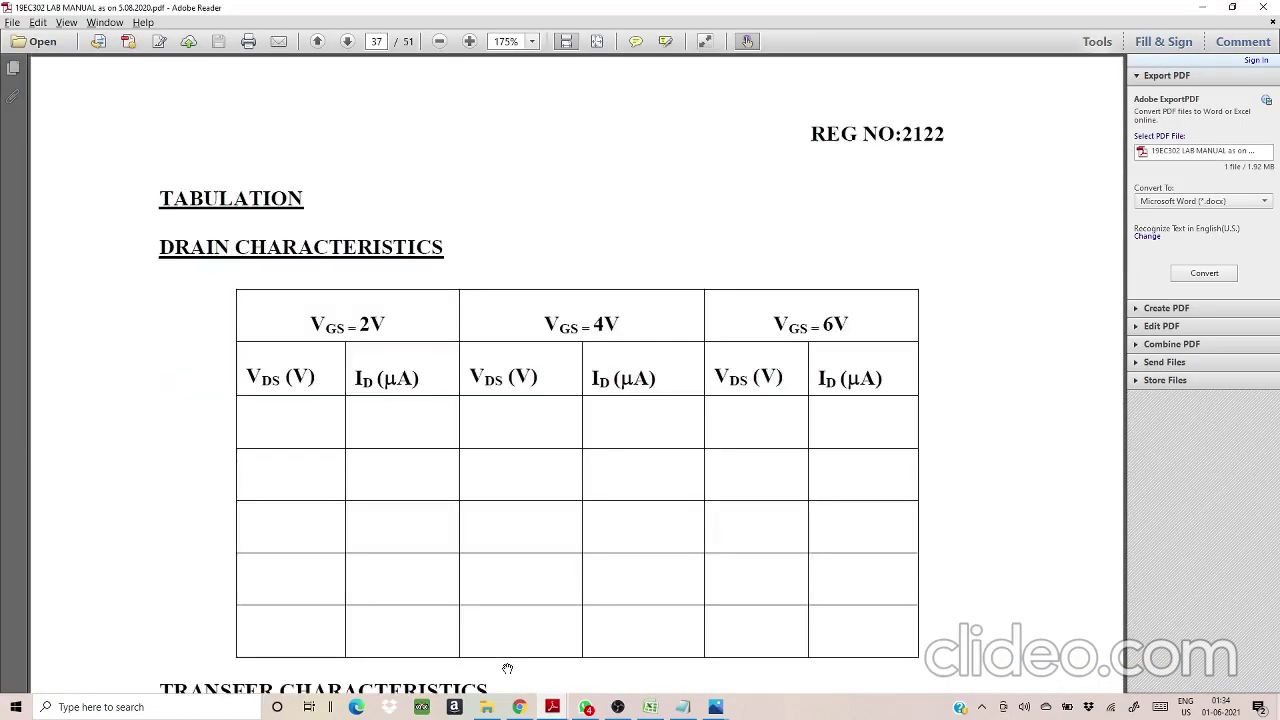
scroll(508, 668, down, 10)
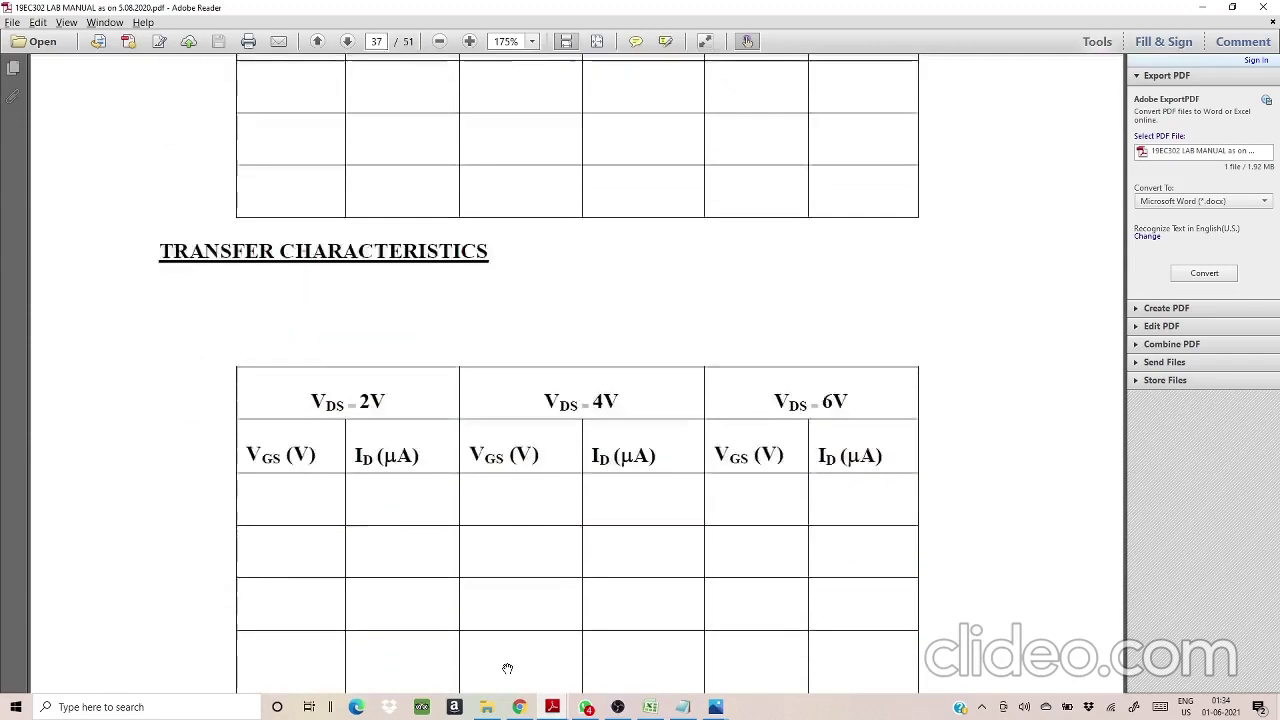
scroll(508, 668, down, 2)
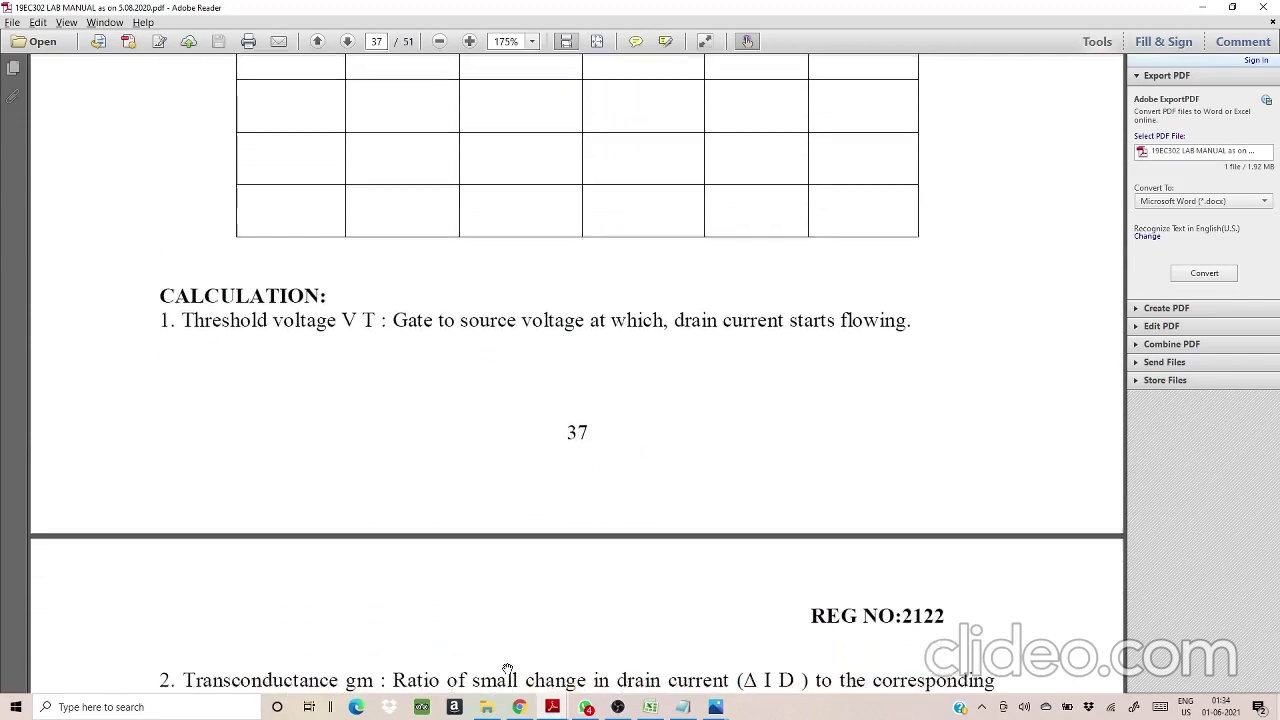
scroll(508, 668, down, 1)
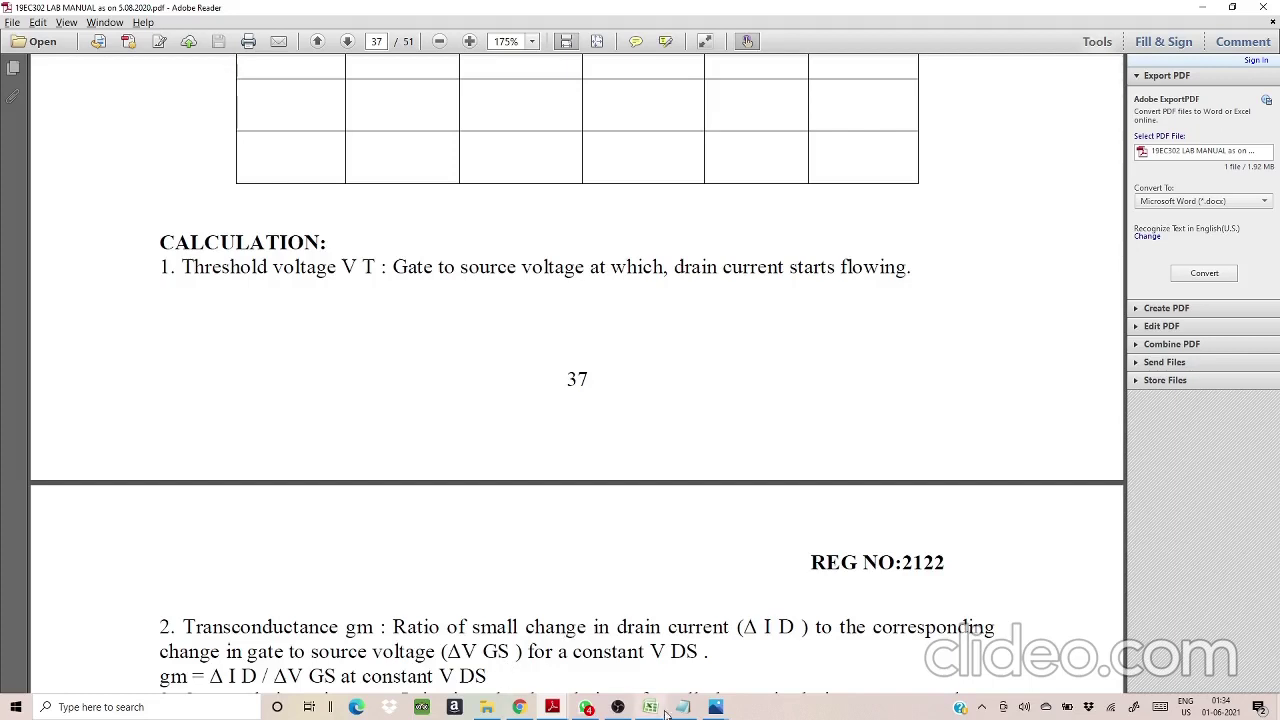
Step: Examine the handwritten transfer characteristics graph in the scanned PDF and the lab manual's transconductance and output drain resistance formulas
mouse_move(567, 706)
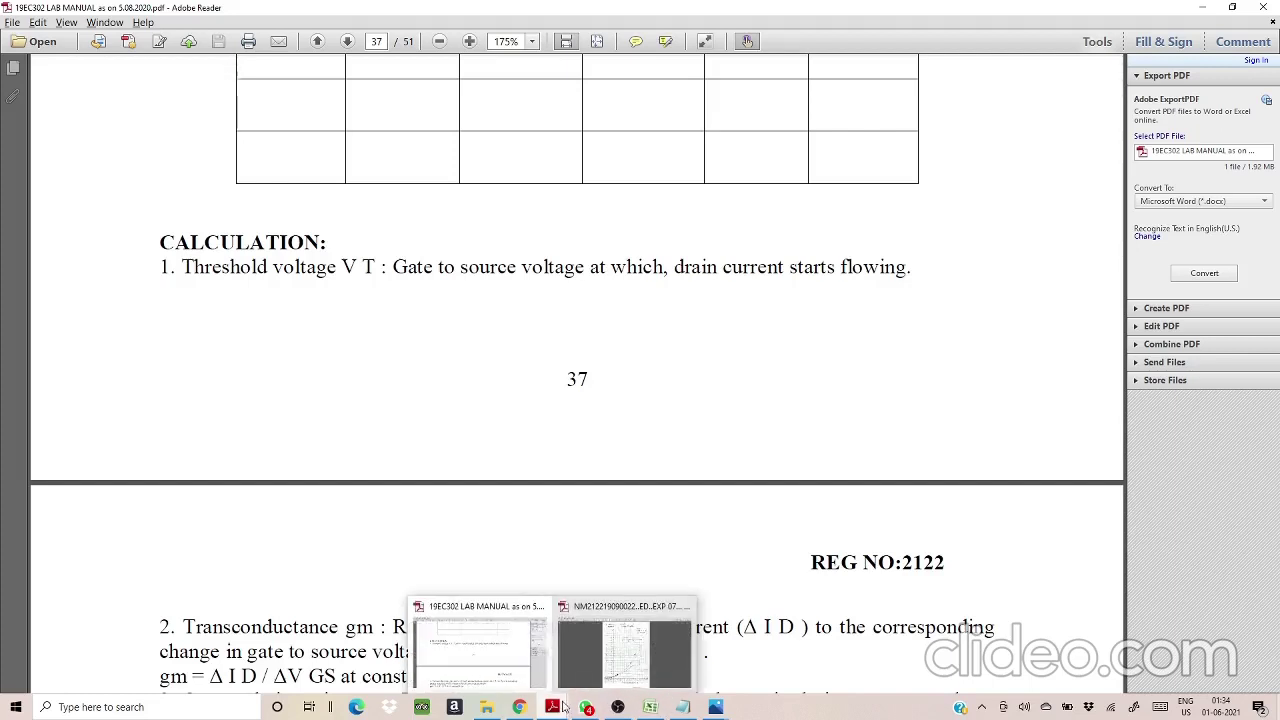
click(624, 650)
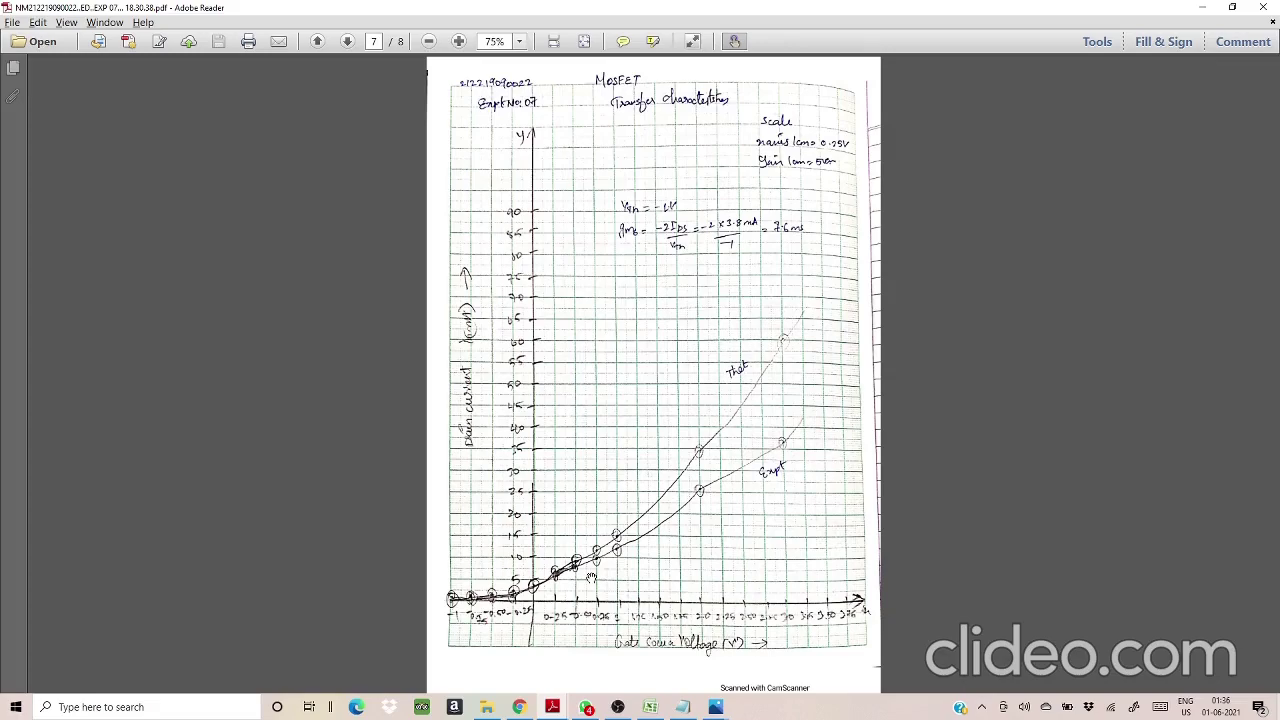
key(alt+Tab)
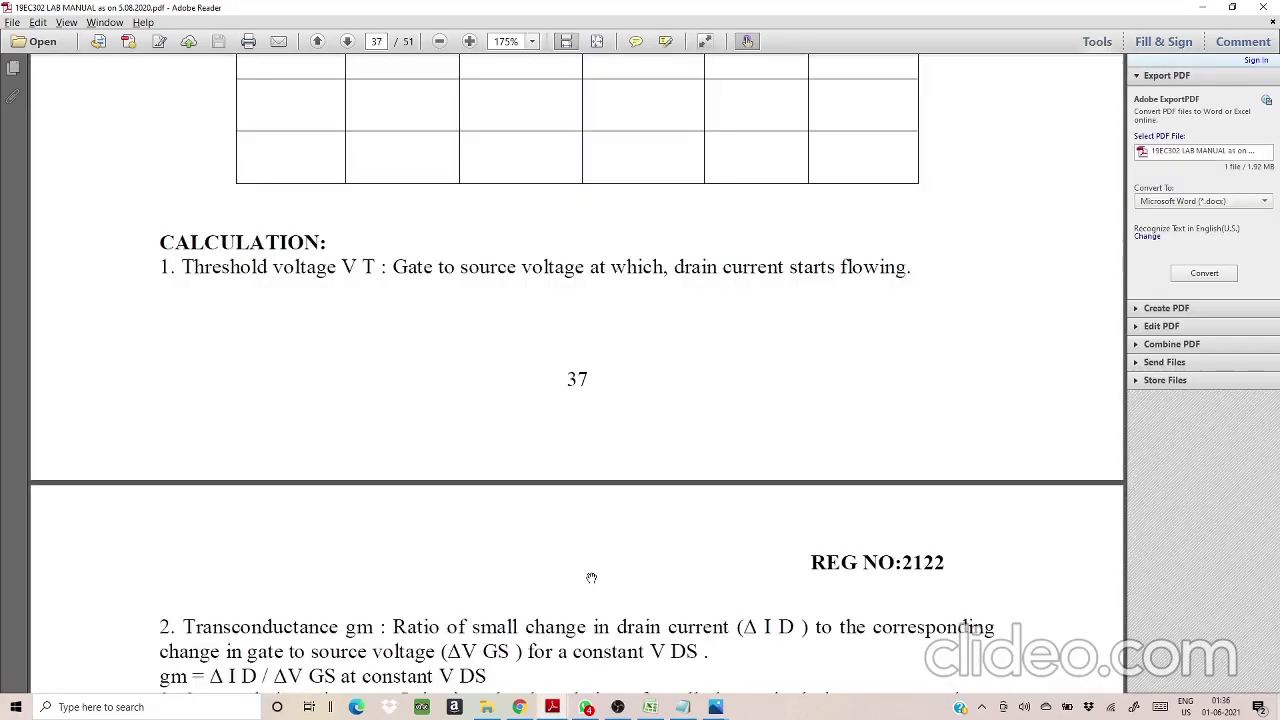
scroll(591, 578, down, 4)
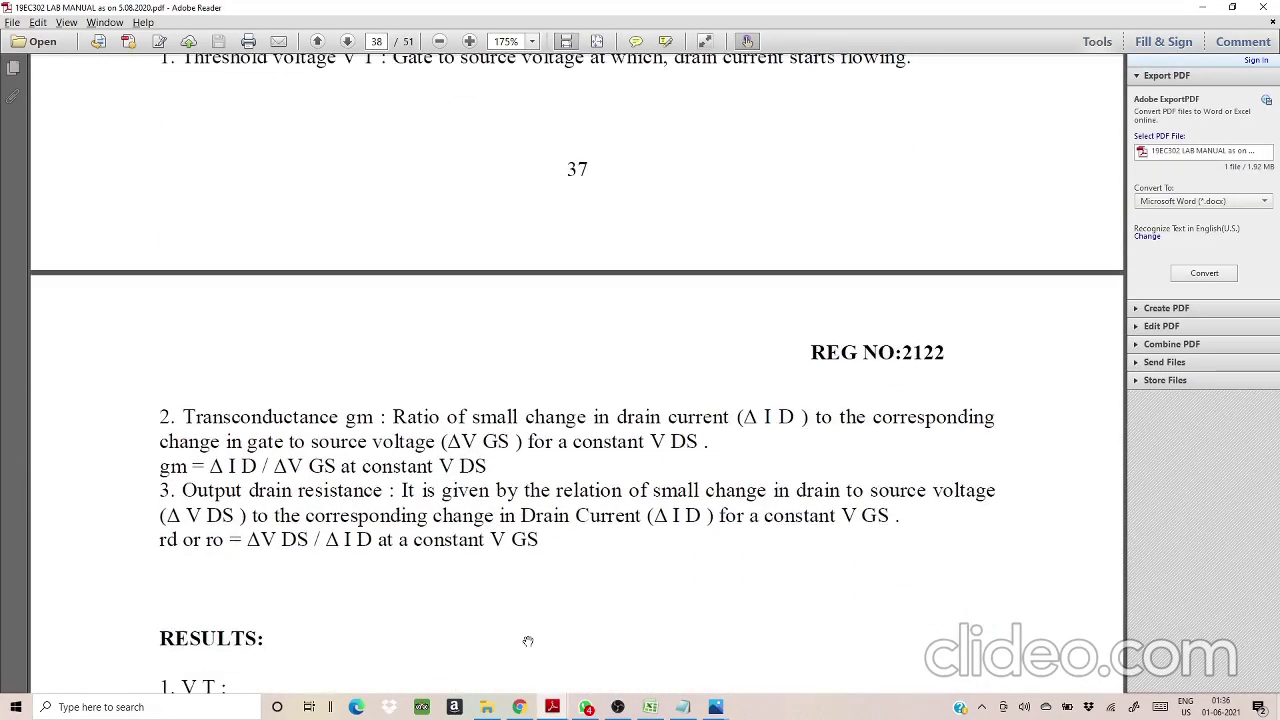
Step: Switch to Excel and examine the Rd calculation beside the drain tables and the gm calculation beside the transfer tables
click(650, 707)
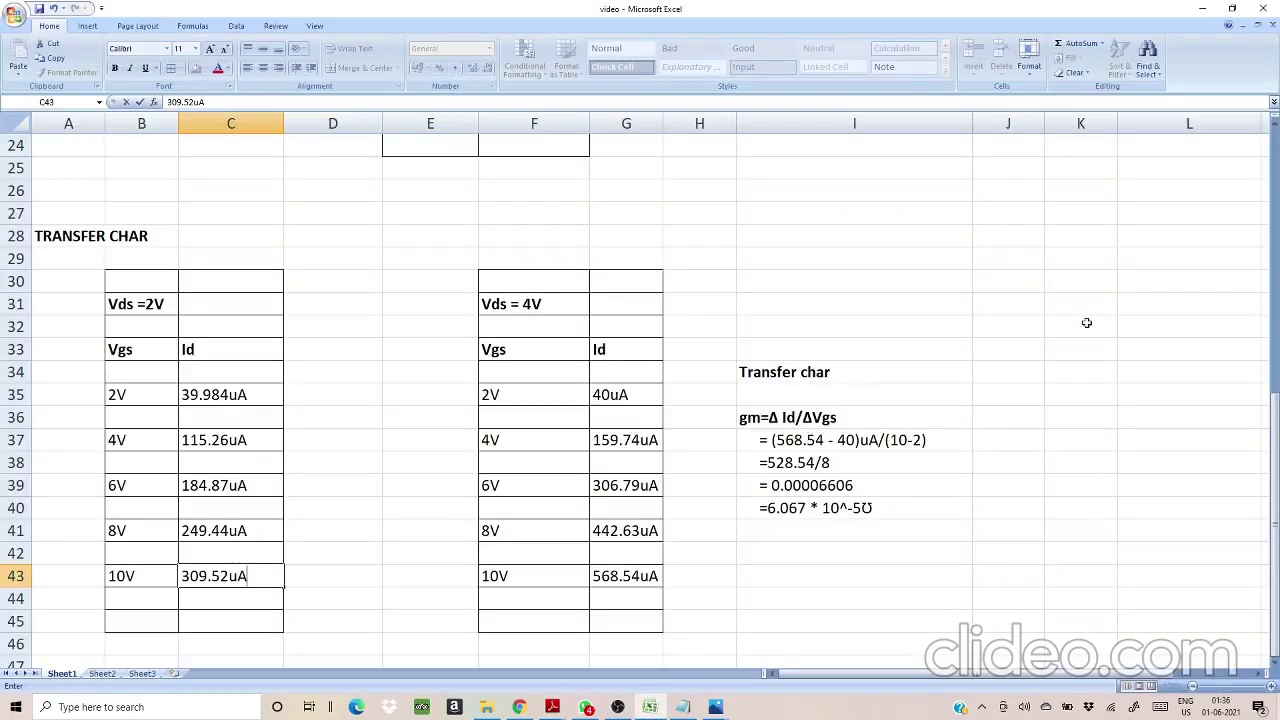
click(1276, 205)
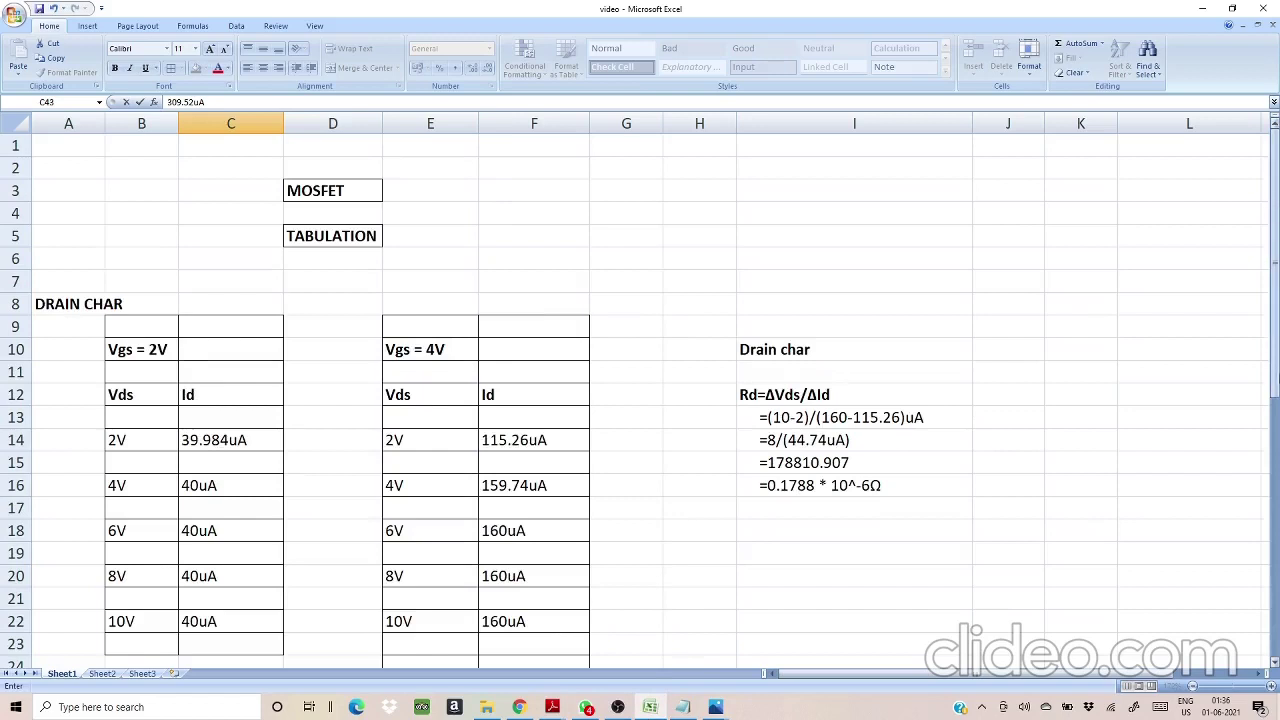
click(838, 351)
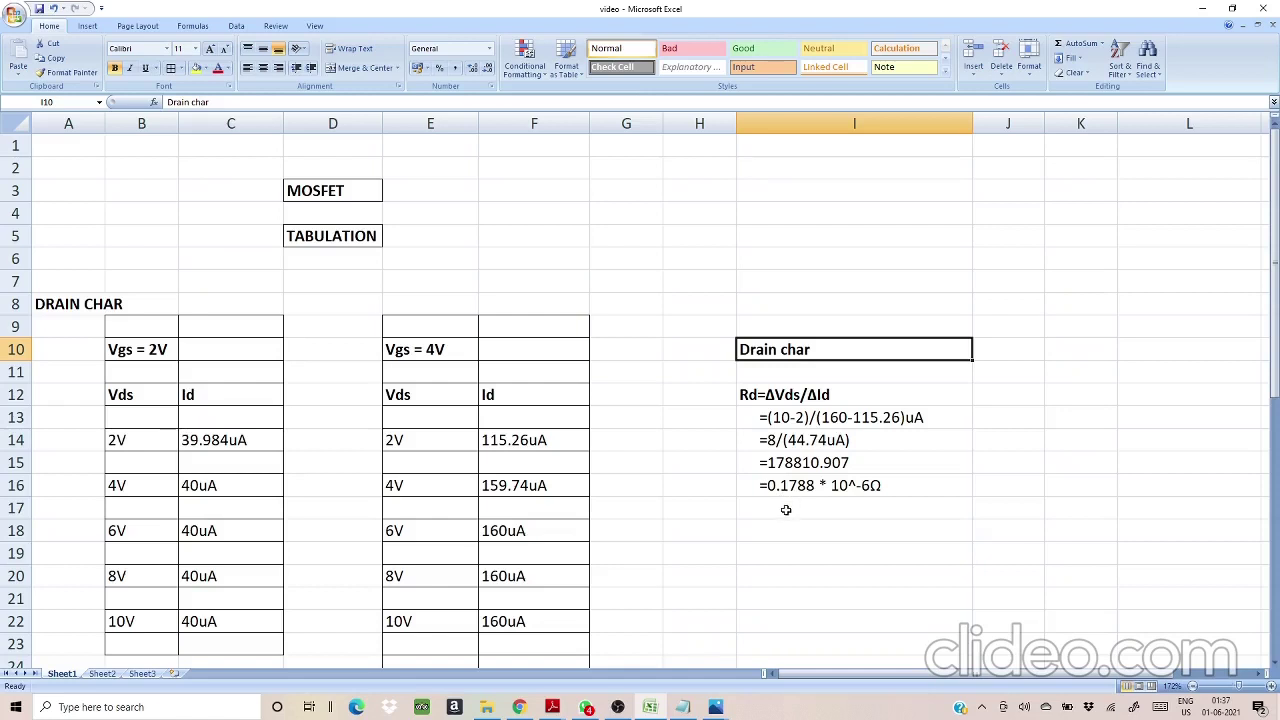
mouse_move(590, 711)
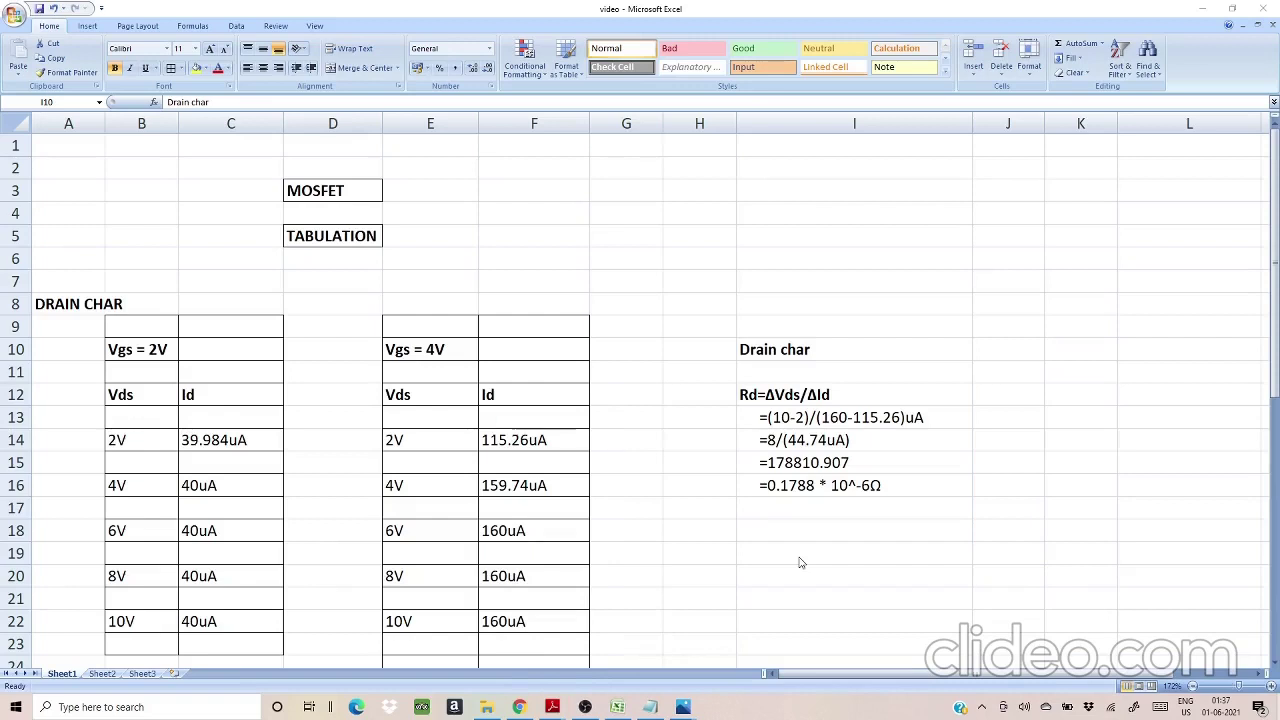
click(1277, 520)
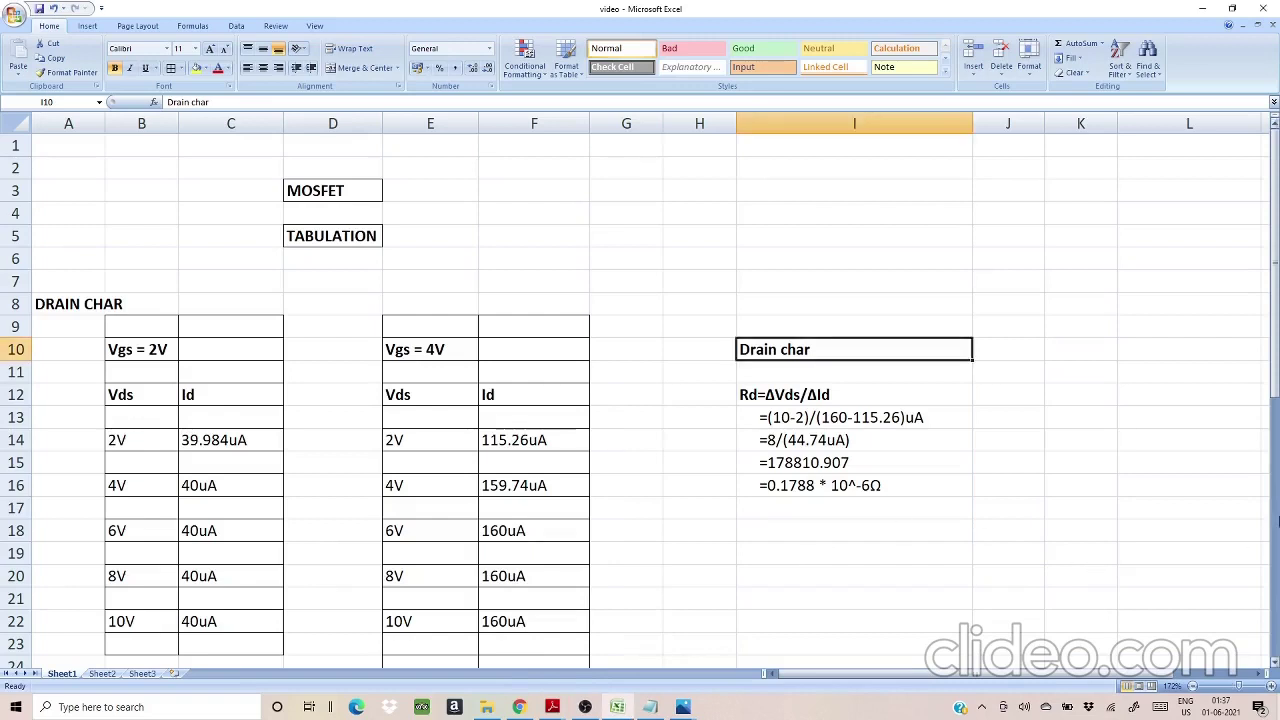
click(1277, 520)
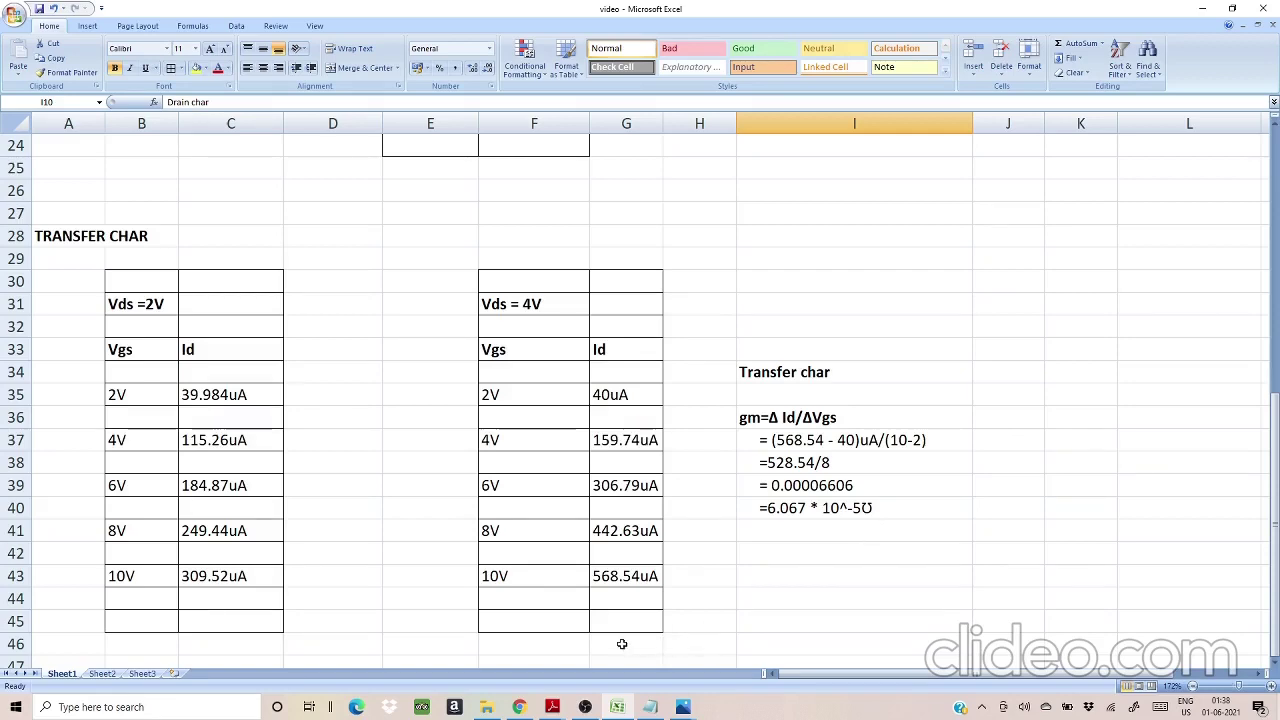
Step: Switch to the lab manual in Adobe Reader and review the gm and ro formulas and the Results section
click(551, 708)
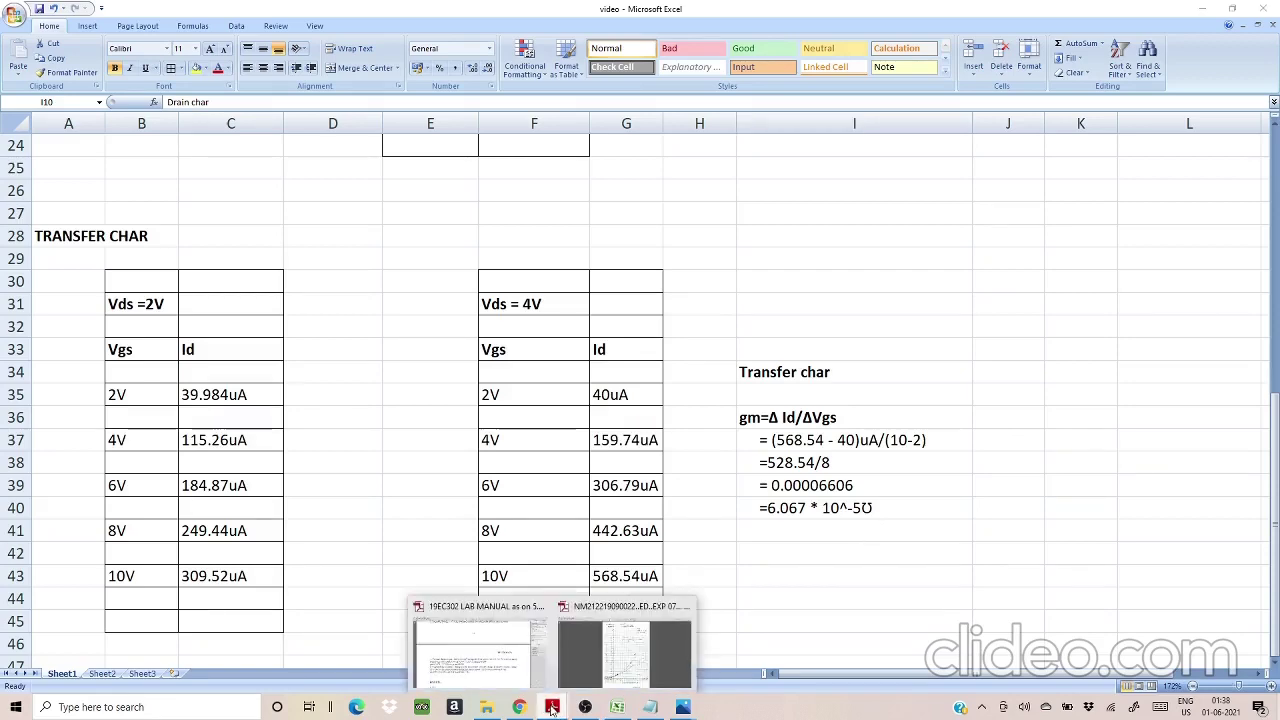
click(512, 672)
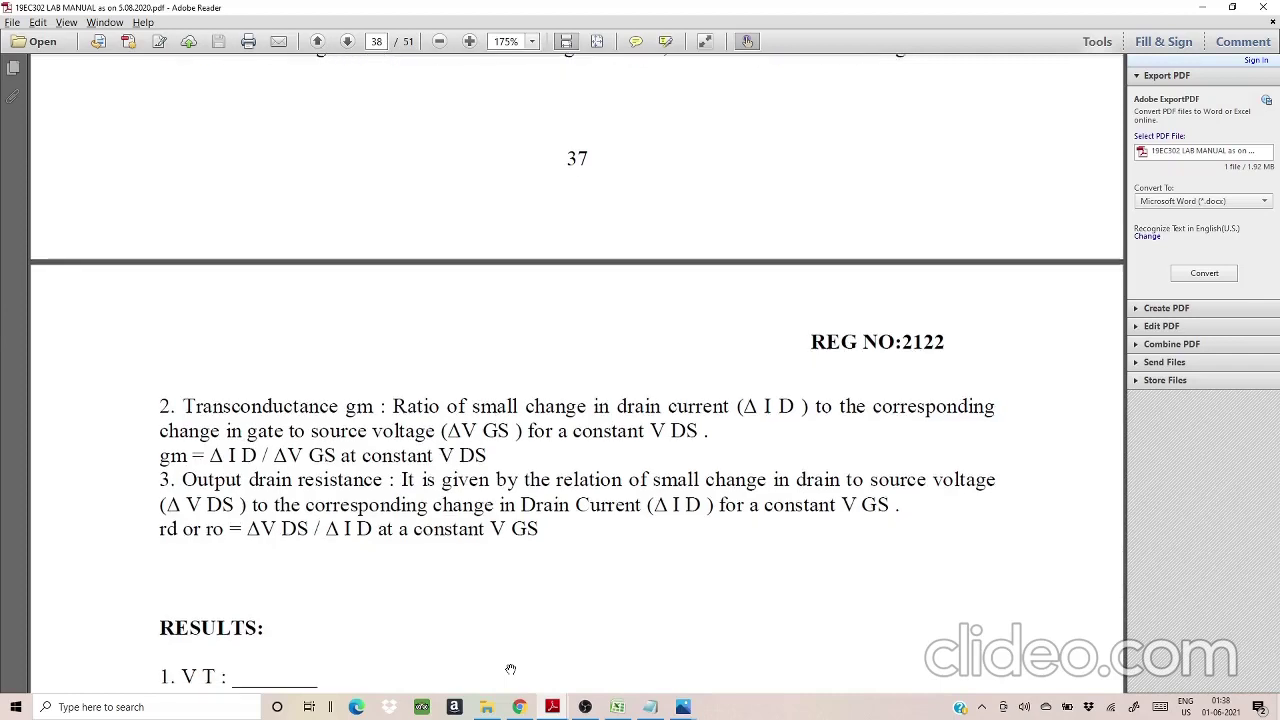
scroll(510, 669, down, 5)
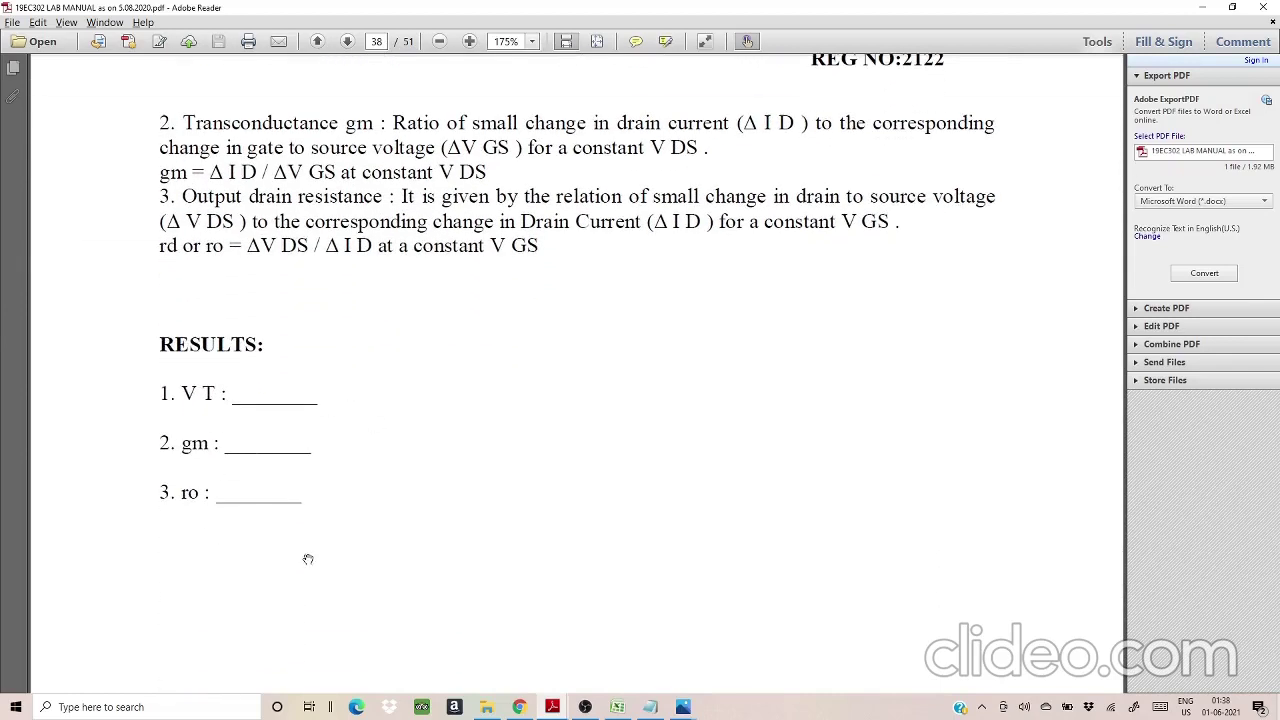
Step: Open the scanned experiment PDF and examine the handwritten transfer and drain characteristics graphs
click(556, 710)
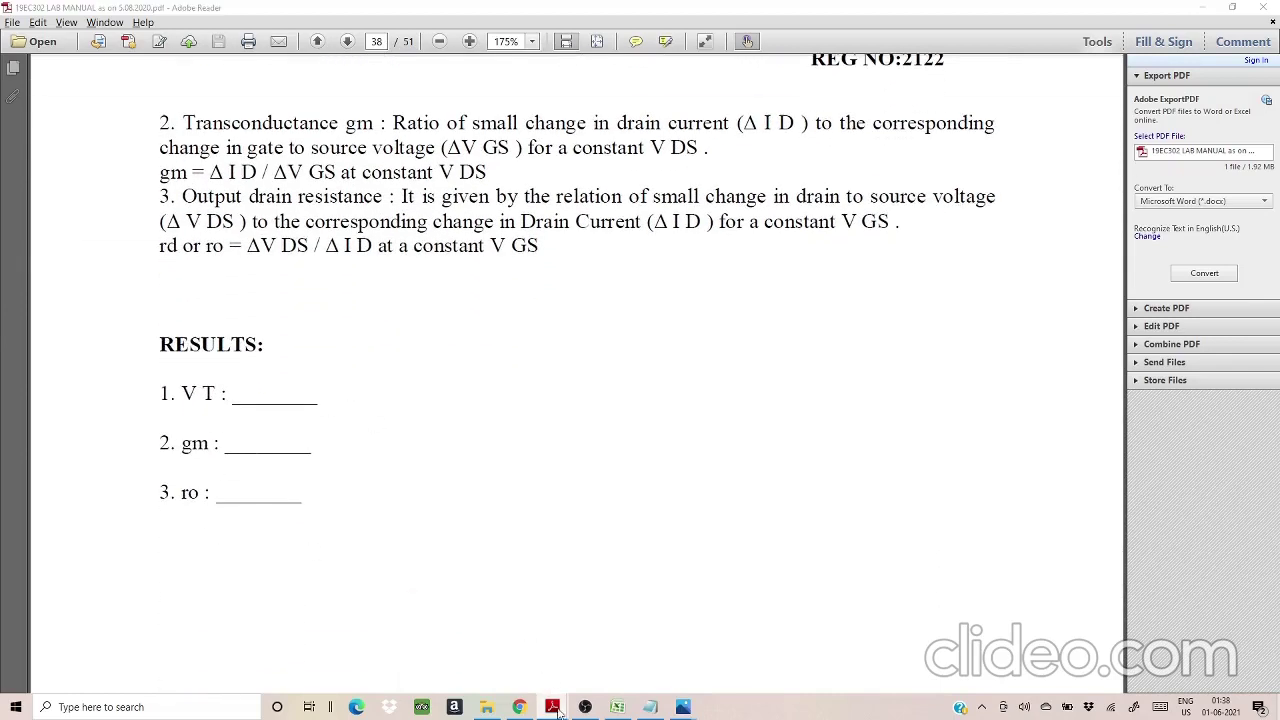
click(598, 662)
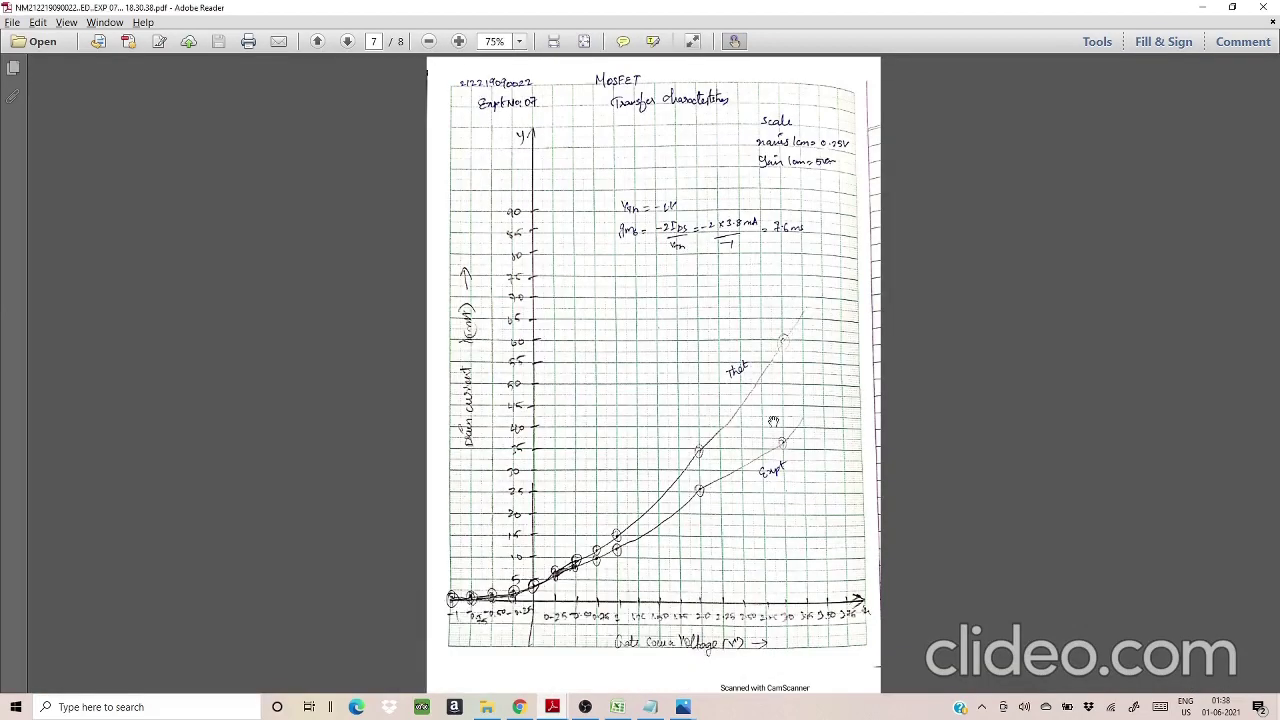
scroll(606, 397, down, 10)
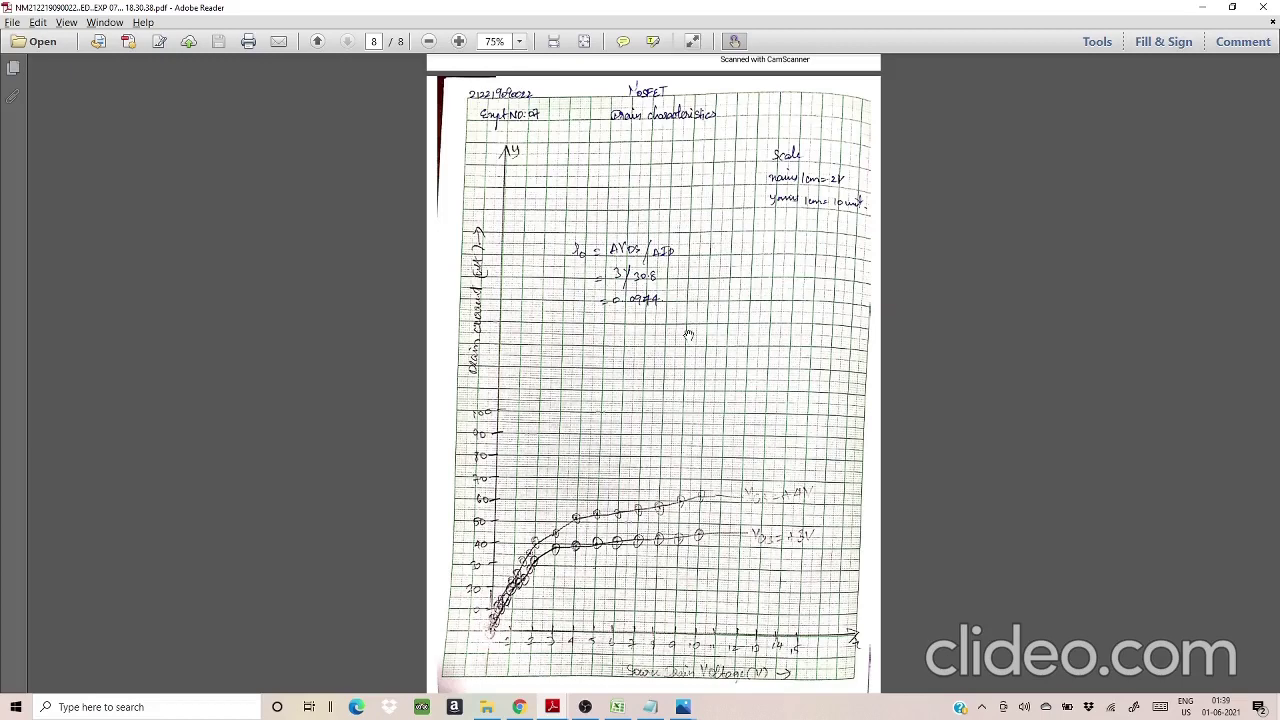
scroll(688, 335, up, 3)
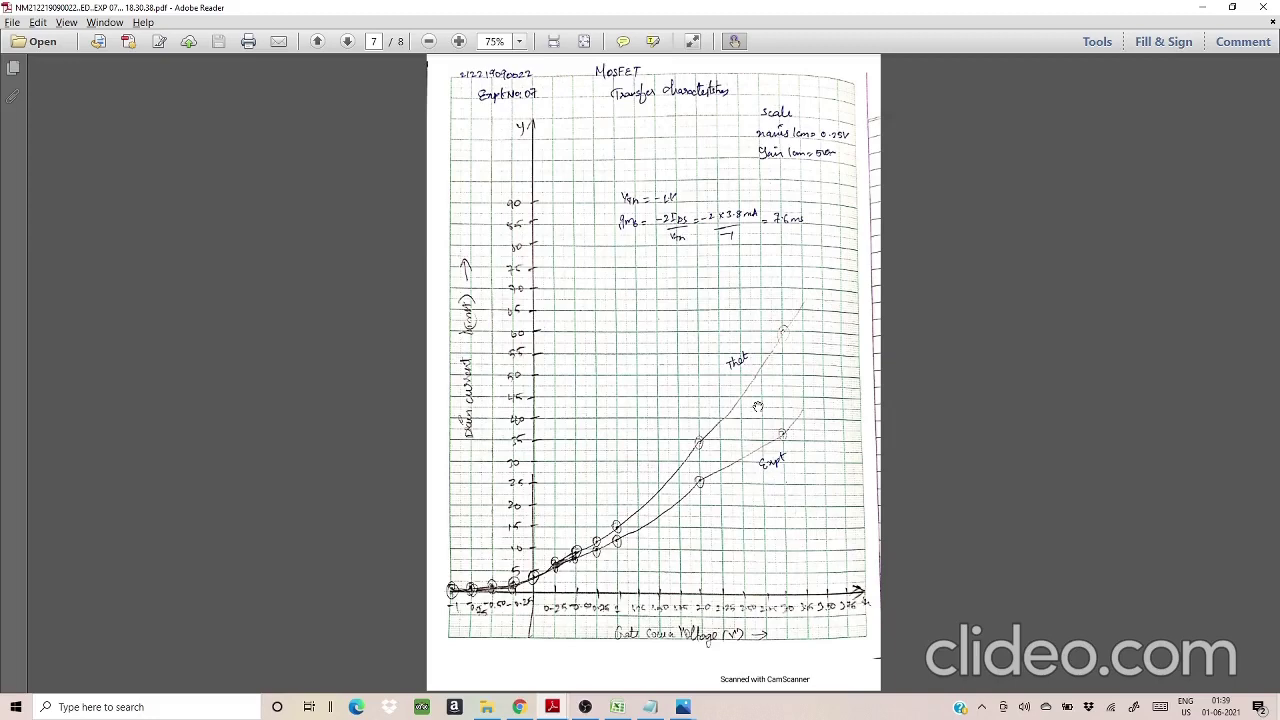
Step: Return to the lab manual and review the MOSFET experiment's component list, theory and procedure
click(563, 710)
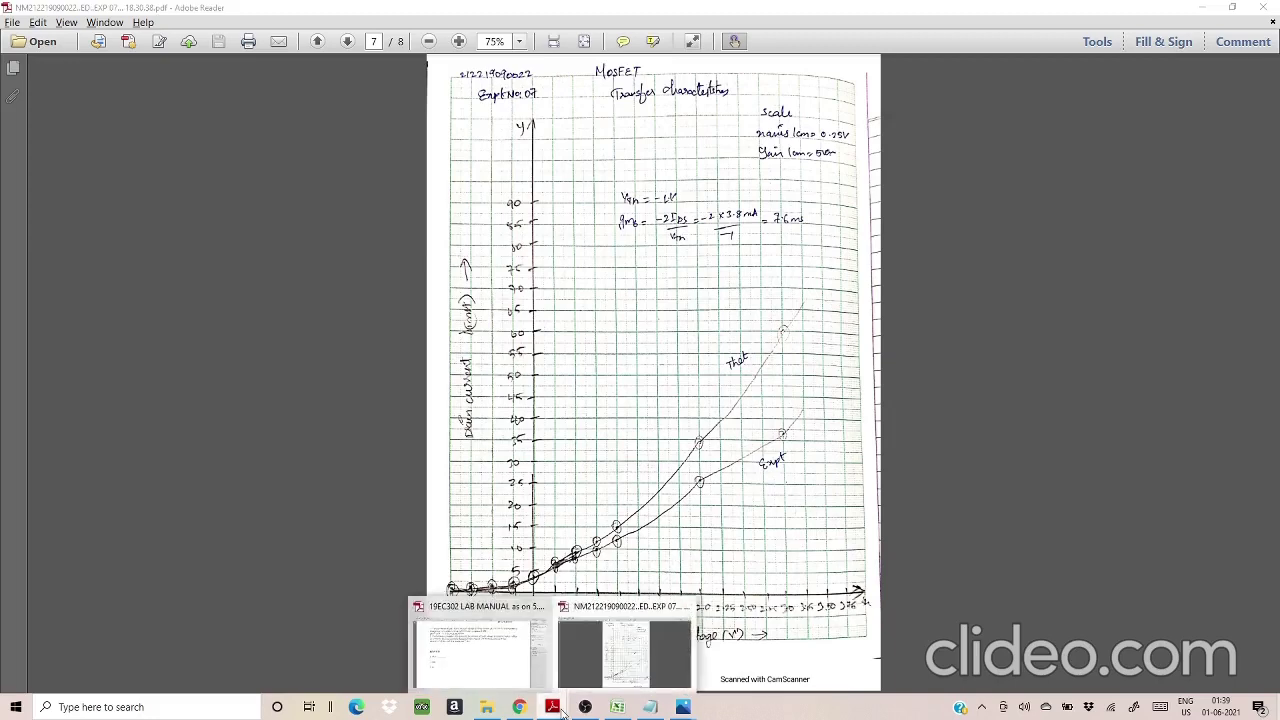
click(514, 666)
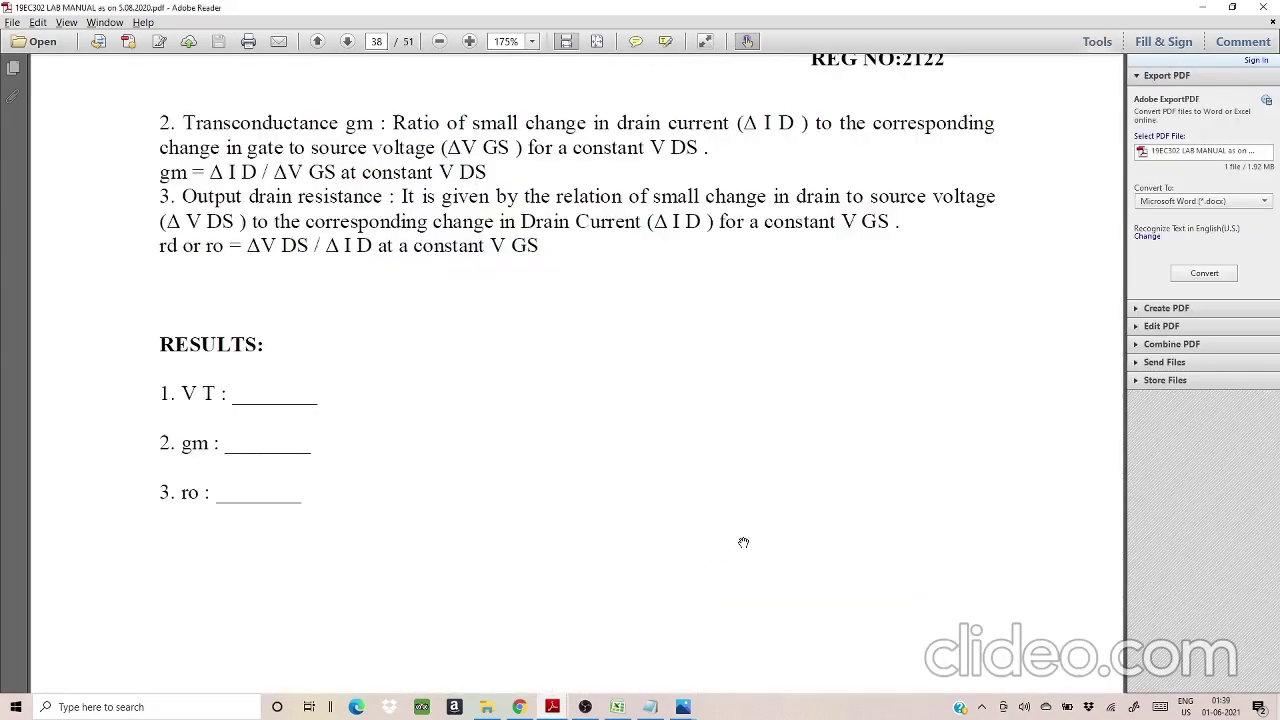
scroll(743, 542, up, 15)
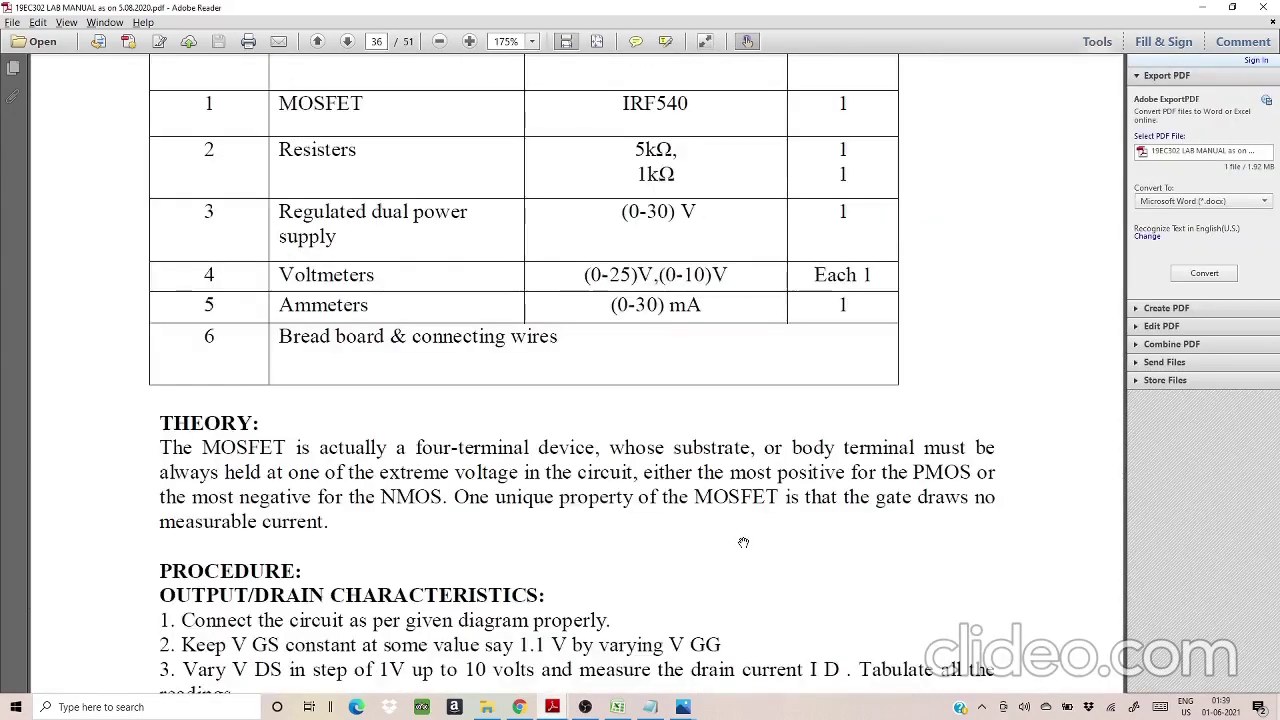
scroll(743, 542, up, 5)
scroll(743, 542, down, 5)
click(585, 707)
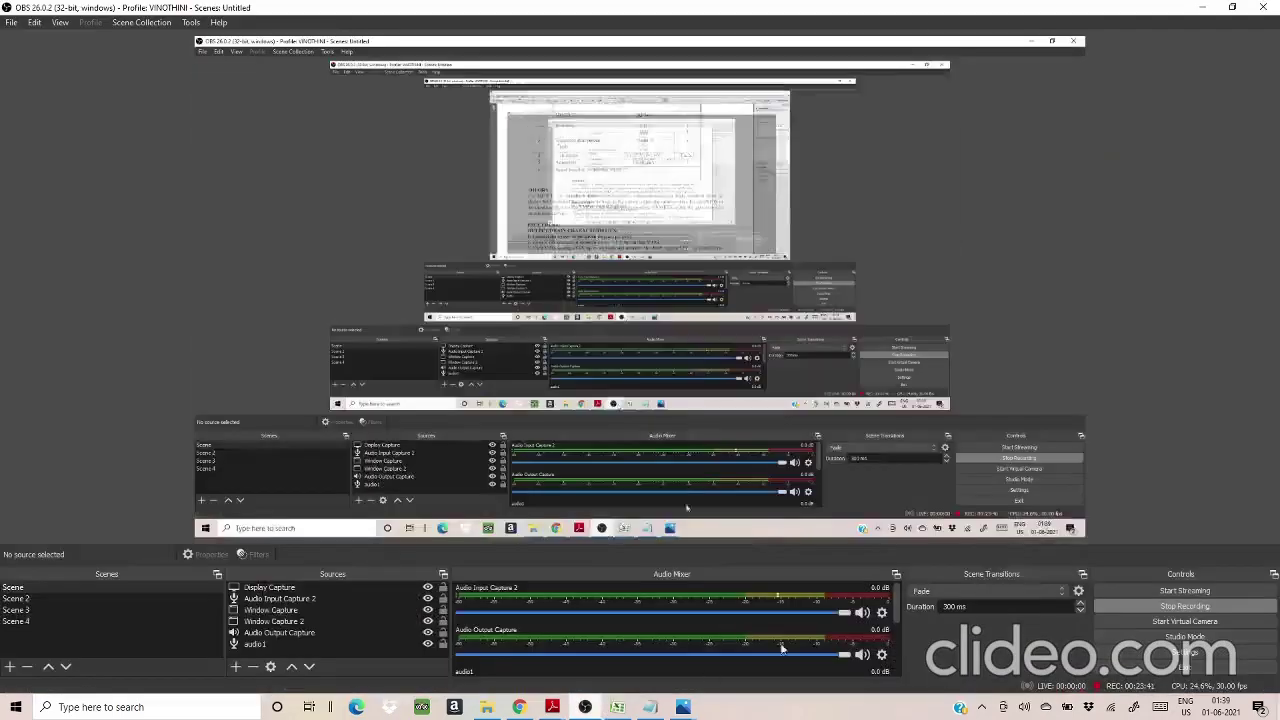